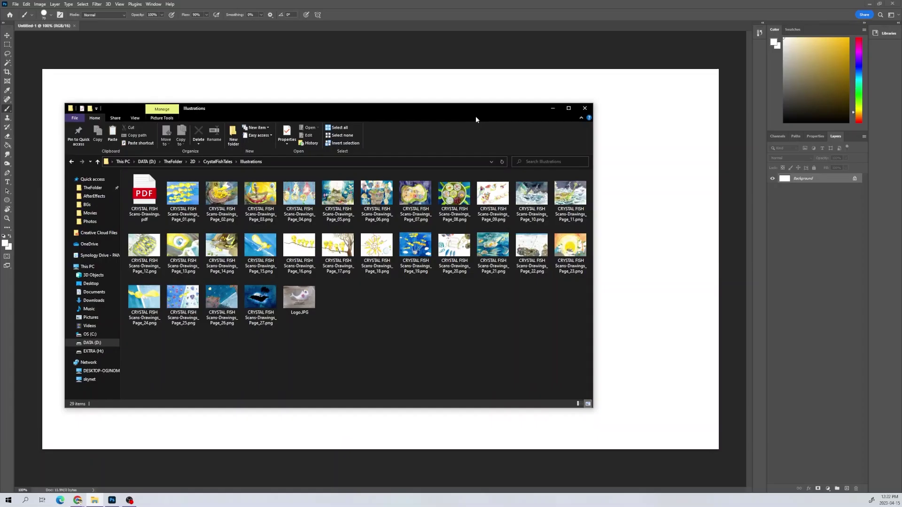
- Place the page 21 watercolor scan onto the Untitled-1 canvas
{"action": "double_click", "coordinate": [635, 239]}
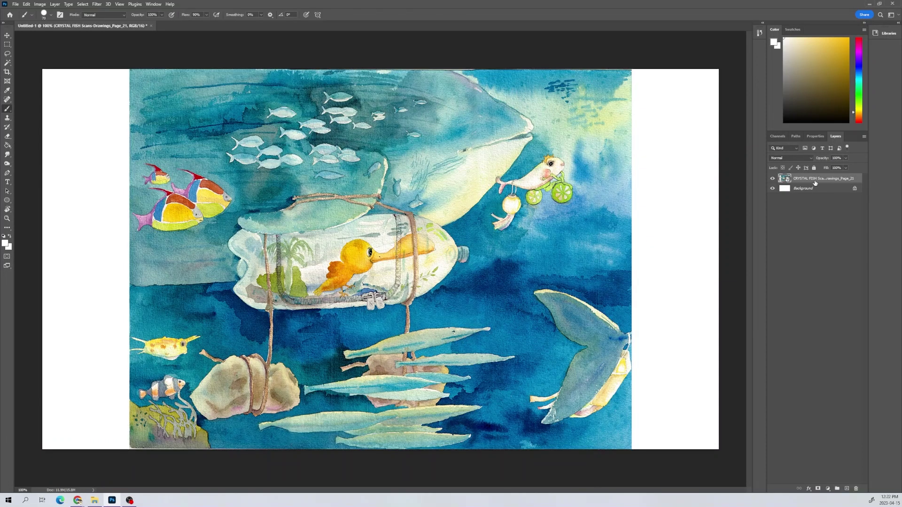
{"action": "mouse_move", "coordinate": [815, 181]}
{"action": "left_mouse_down"}
{"action": "mouse_move", "coordinate": [822, 484]}
{"action": "mouse_move", "coordinate": [847, 489]}
{"action": "left_mouse_up"}
{"action": "right_click", "coordinate": [800, 192]}
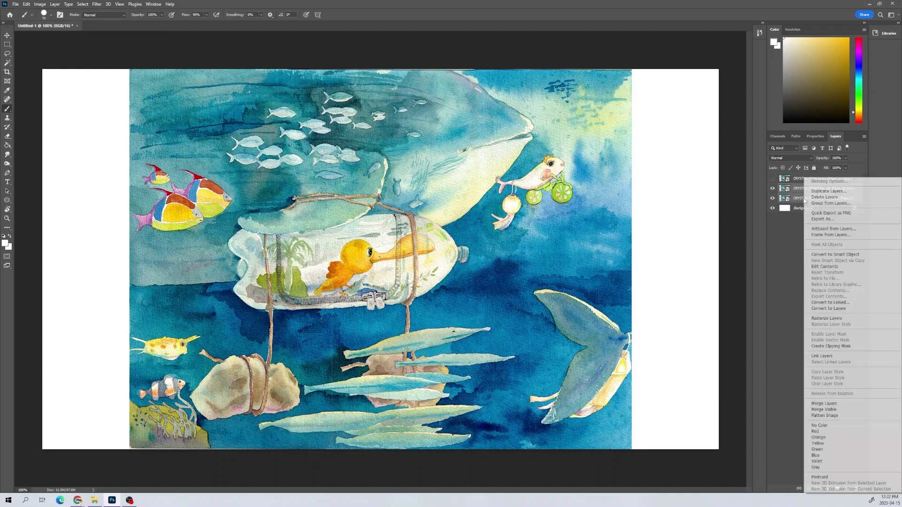
{"action": "key", "text": "Escape"}
- Rename the painting copies BG and Fish, hide Fish, and select BG
{"action": "left_click", "coordinate": [808, 201]}
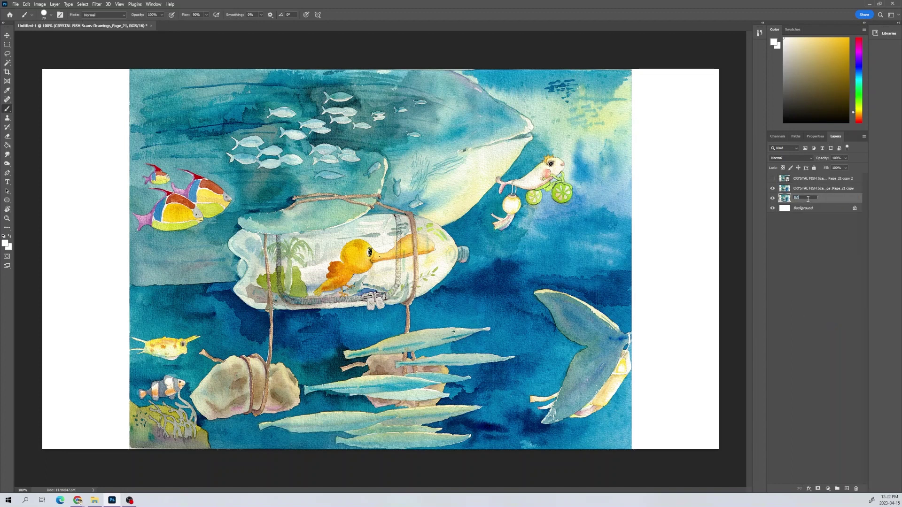
{"action": "type", "text": "BG"}
{"action": "left_click", "coordinate": [809, 192]}
{"action": "key", "text": "Return"}
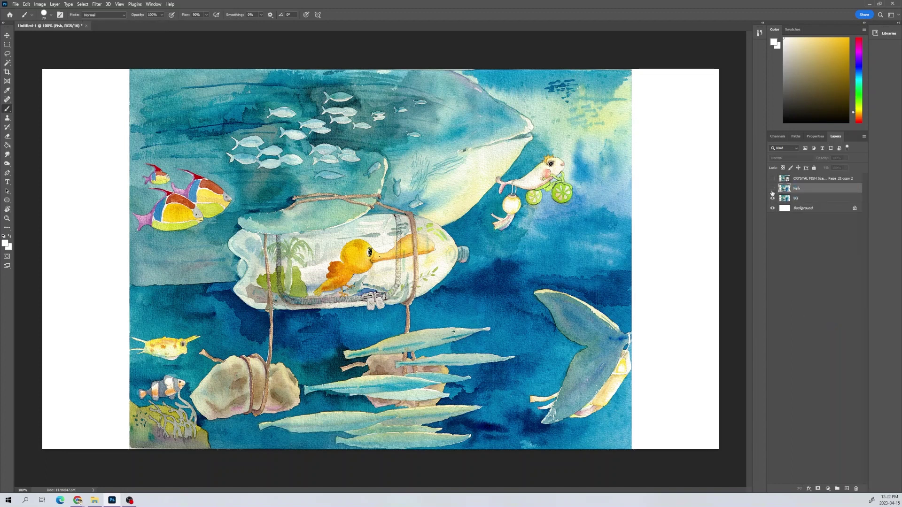
{"action": "left_click", "coordinate": [772, 187]}
{"action": "left_click", "coordinate": [806, 198]}
{"action": "key", "text": "s"}
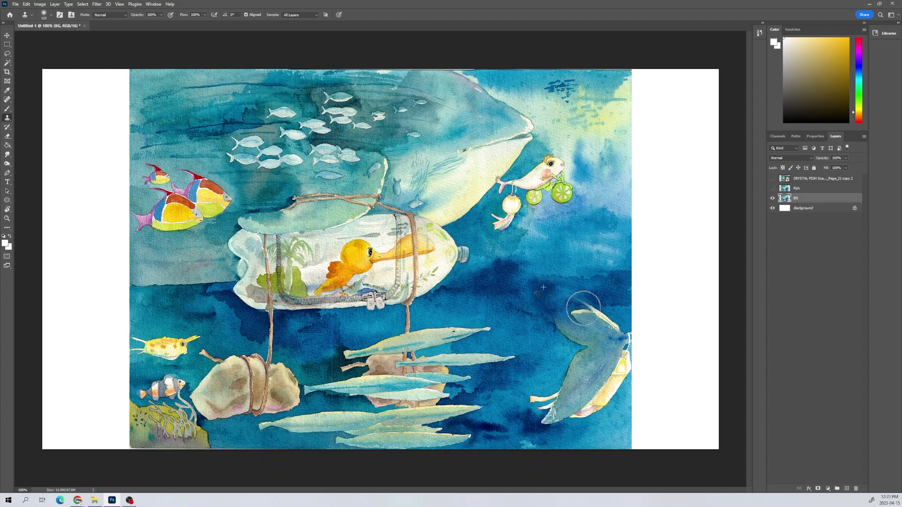
- Clone blue water over the whale tail, right white margin, whale, fish school and striped fish
{"action": "left_click", "coordinate": [497, 278], "text": "alt"}
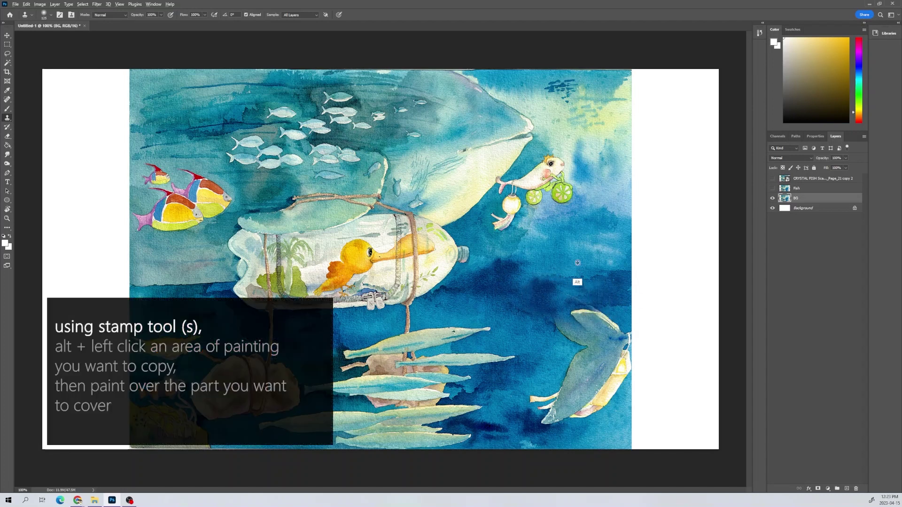
{"action": "mouse_move", "coordinate": [578, 315]}
{"action": "left_mouse_down"}
{"action": "mouse_move", "coordinate": [558, 324]}
{"action": "mouse_move", "coordinate": [629, 329]}
{"action": "mouse_move", "coordinate": [662, 385]}
{"action": "left_mouse_up"}
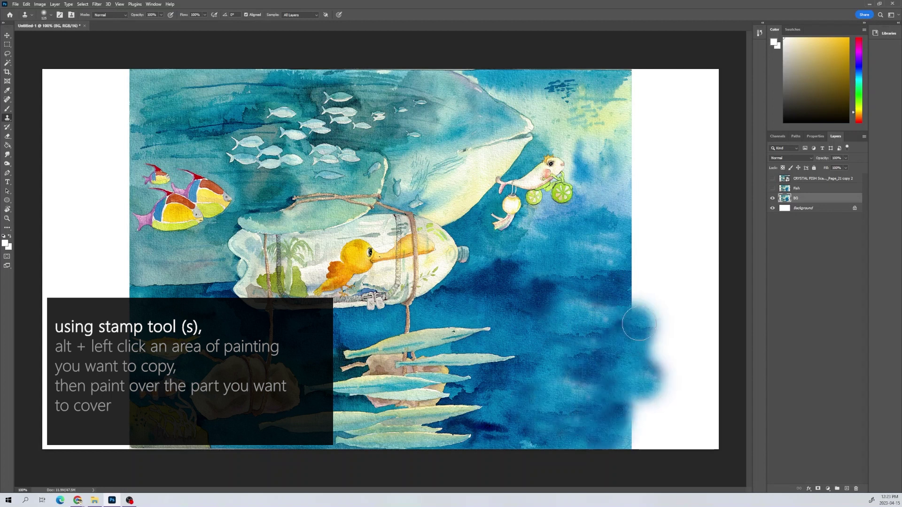
{"action": "mouse_move", "coordinate": [672, 300]}
{"action": "left_mouse_down"}
{"action": "mouse_move", "coordinate": [644, 262]}
{"action": "mouse_move", "coordinate": [713, 382]}
{"action": "mouse_move", "coordinate": [640, 65]}
{"action": "mouse_move", "coordinate": [671, 140]}
{"action": "left_mouse_up"}
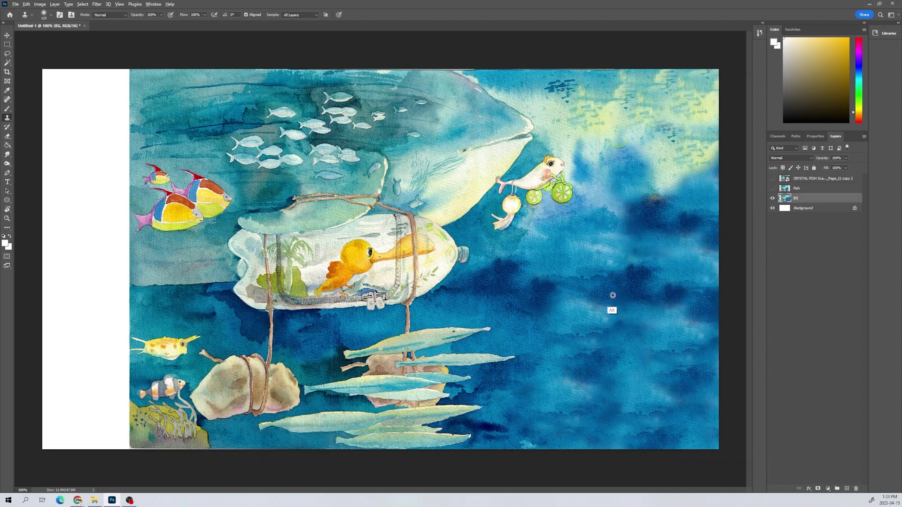
{"action": "left_click", "coordinate": [613, 295], "text": "alt"}
{"action": "mouse_move", "coordinate": [612, 295]}
{"action": "left_mouse_down"}
{"action": "mouse_move", "coordinate": [494, 174]}
{"action": "mouse_move", "coordinate": [446, 141]}
{"action": "mouse_move", "coordinate": [306, 117]}
{"action": "mouse_move", "coordinate": [330, 208]}
{"action": "mouse_move", "coordinate": [351, 117]}
{"action": "mouse_move", "coordinate": [475, 282]}
{"action": "mouse_move", "coordinate": [390, 397]}
{"action": "mouse_move", "coordinate": [103, 155]}
{"action": "left_mouse_up"}
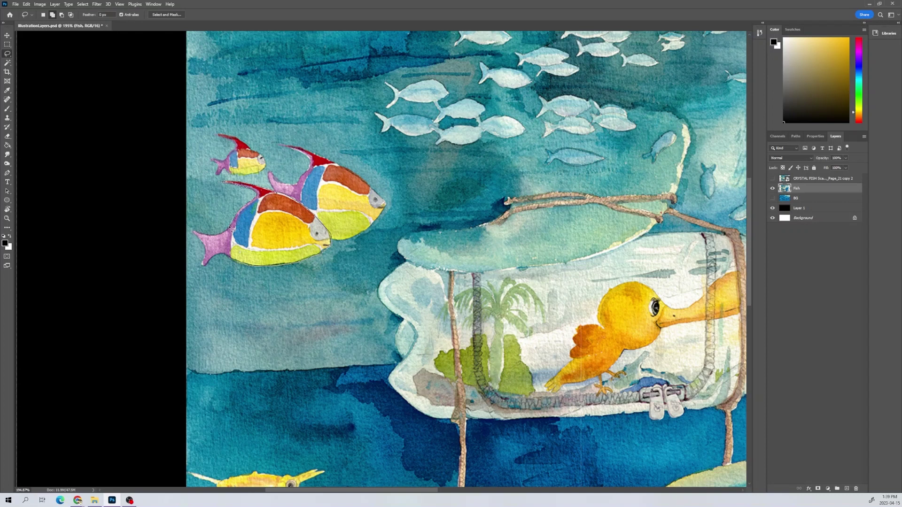
- Lasso the striped, yellow, clown, long and lantern fish plus the whale tail on Fish
{"action": "left_click_drag", "start_coordinate": [228, 258], "coordinate": [224, 181]}
{"action": "scroll", "coordinate": [249, 168], "scroll_direction": "down", "scroll_amount": 5}
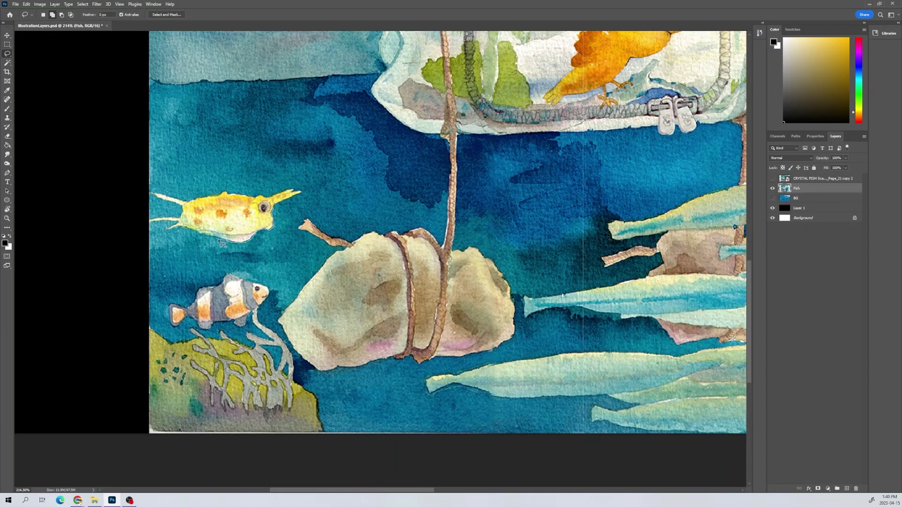
{"action": "left_click_drag", "start_coordinate": [189, 203], "coordinate": [171, 197]}
{"action": "left_click_drag", "start_coordinate": [247, 321], "coordinate": [224, 325]}
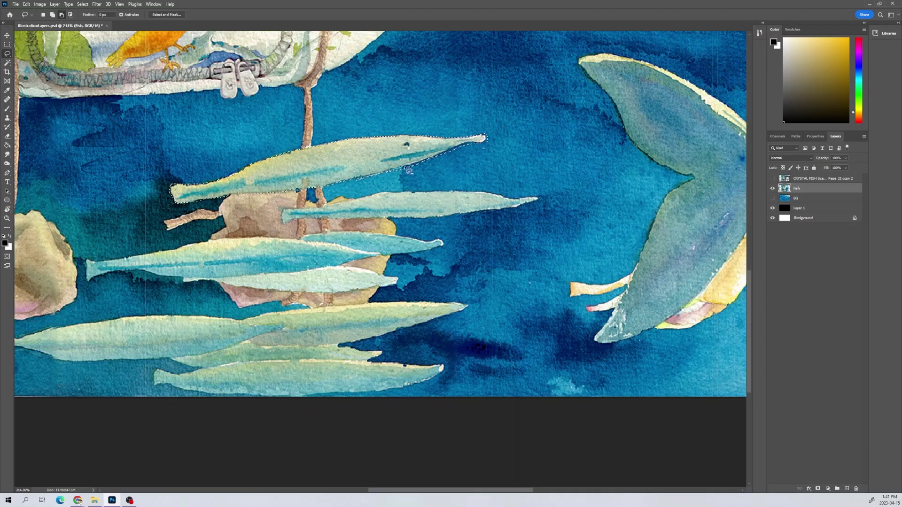
{"action": "left_click_drag", "start_coordinate": [46, 248], "coordinate": [113, 269]}
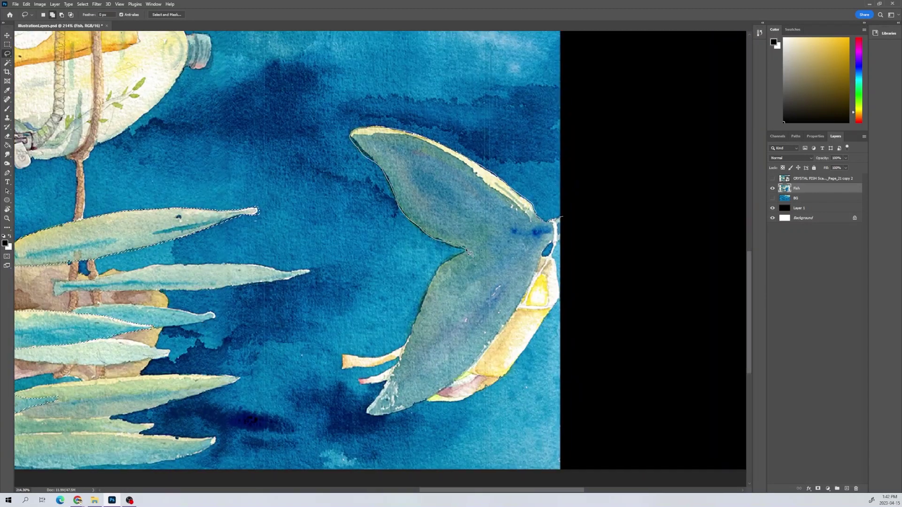
{"action": "left_click_drag", "start_coordinate": [562, 217], "coordinate": [562, 239]}
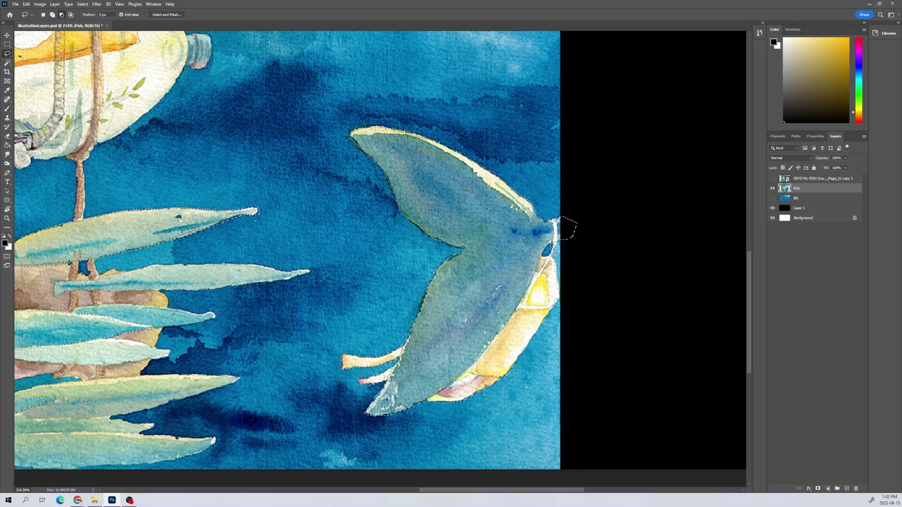
{"action": "scroll", "coordinate": [383, 242], "scroll_direction": "up", "scroll_amount": 7}
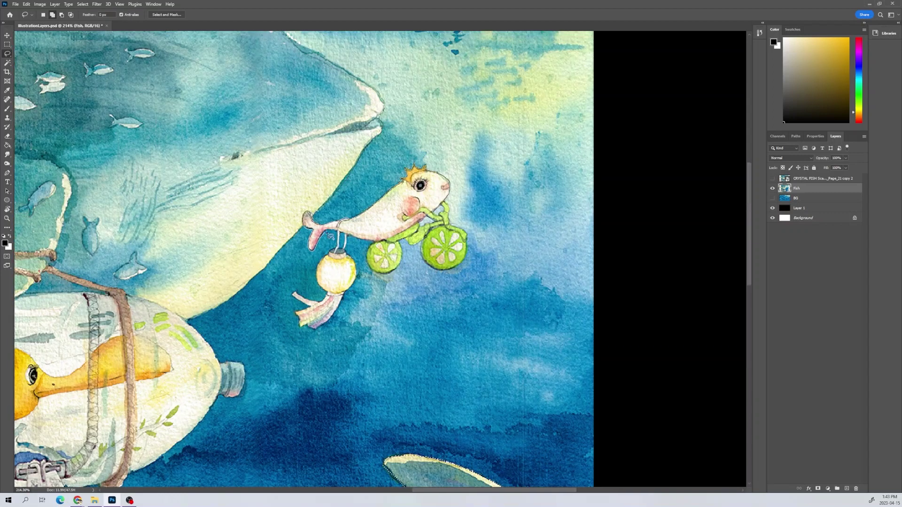
{"action": "left_click_drag", "start_coordinate": [301, 332], "coordinate": [302, 333]}
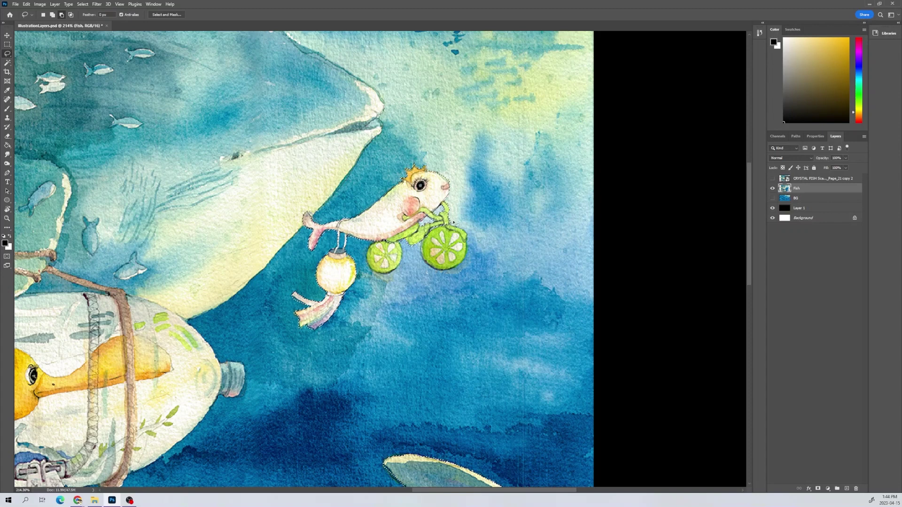
- Invert the selection and delete everything on the Fish layer except the selected creatures
{"action": "key", "text": "ctrl+0"}
{"action": "scroll", "coordinate": [299, 122], "scroll_direction": "up", "scroll_amount": 4}
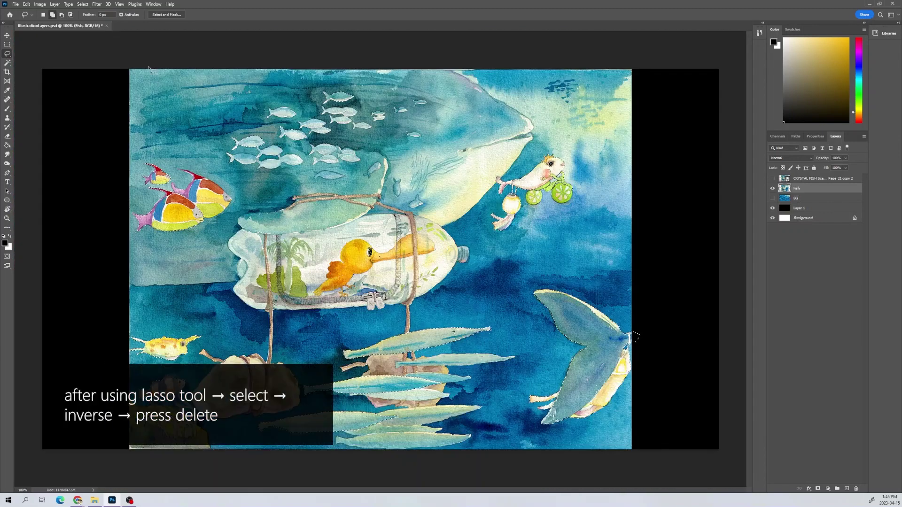
{"action": "left_click", "coordinate": [82, 4]}
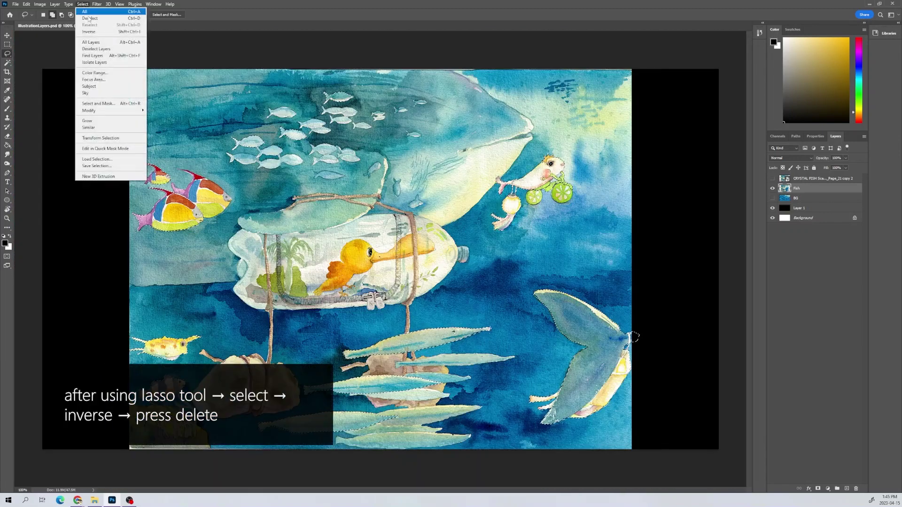
{"action": "left_click", "coordinate": [100, 32]}
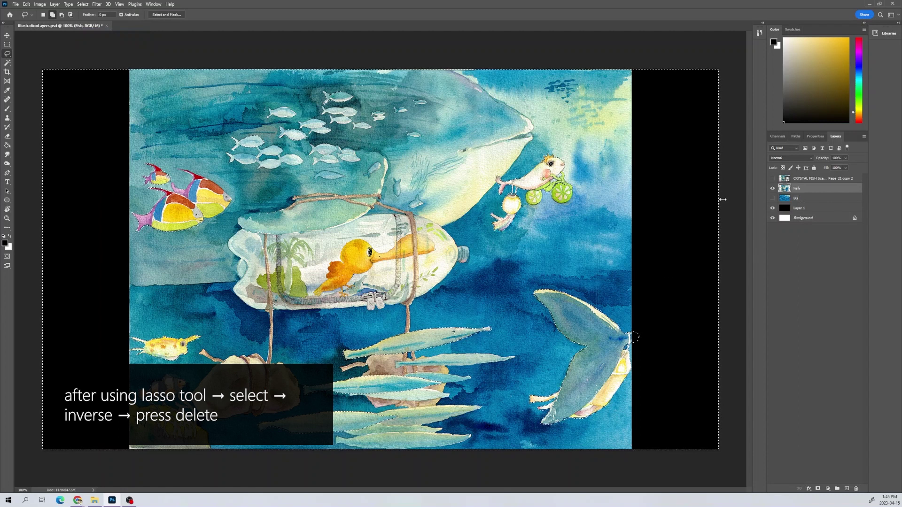
{"action": "key", "text": "Delete"}
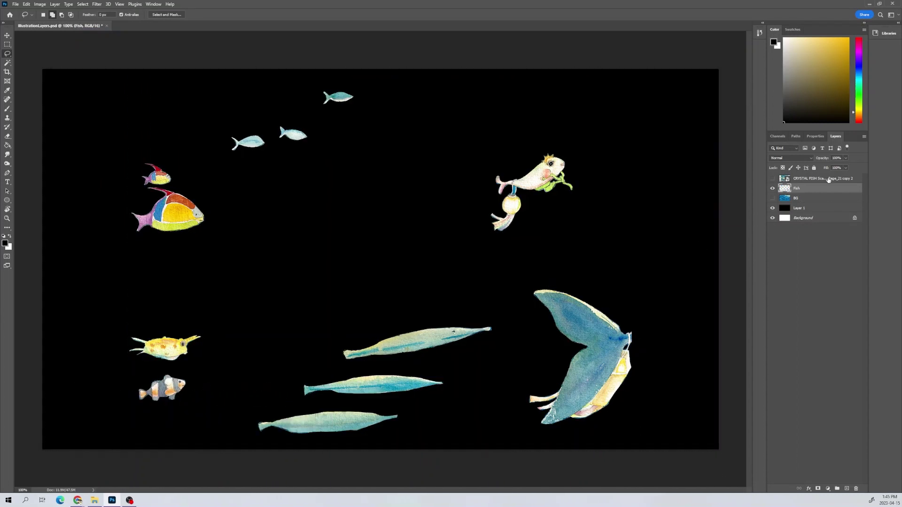
- Move the remaining painting copy below Fish, make it visible, and rename it Wheels
{"action": "left_click", "coordinate": [829, 180]}
{"action": "left_click_drag", "start_coordinate": [828, 179], "coordinate": [774, 201]}
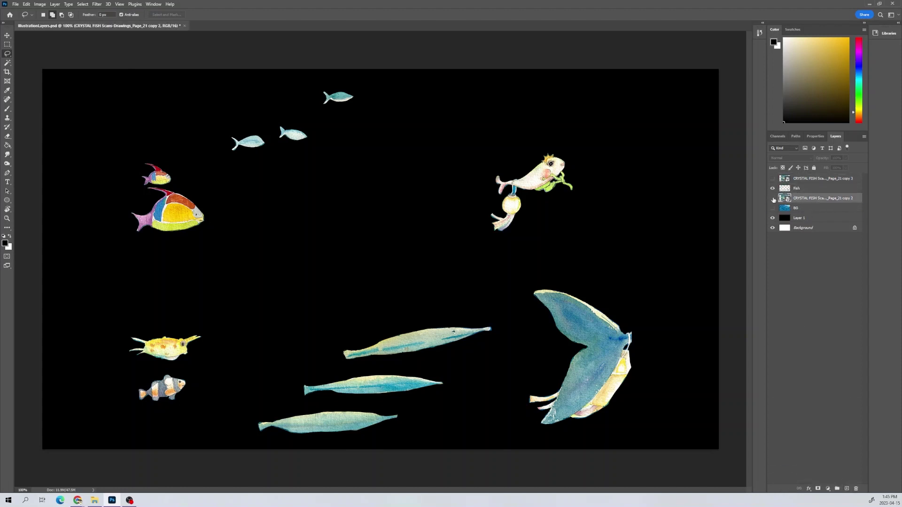
{"action": "left_click", "coordinate": [772, 198]}
{"action": "right_click", "coordinate": [817, 198]}
{"action": "key", "text": "Escape"}
{"action": "scroll", "coordinate": [505, 322], "scroll_direction": "up", "scroll_amount": 3}
{"action": "left_click_drag", "start_coordinate": [505, 323], "coordinate": [514, 302]}
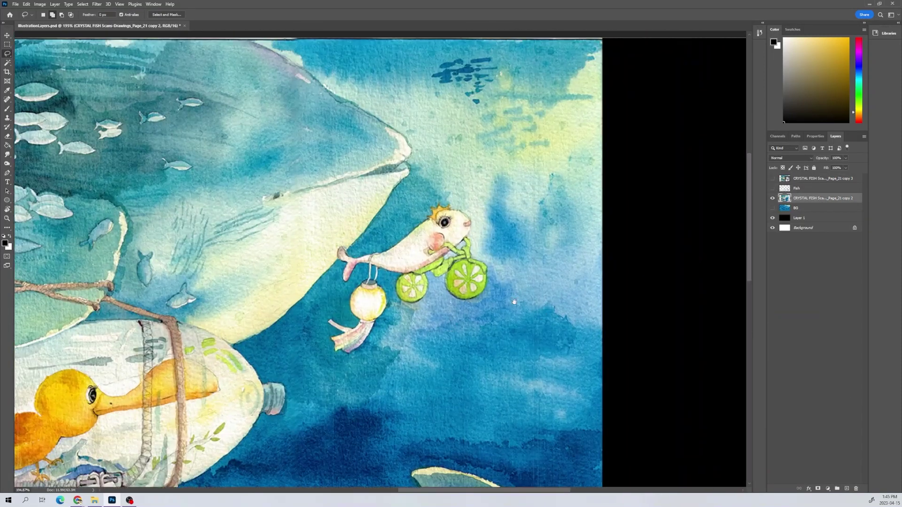
{"action": "scroll", "coordinate": [514, 301], "scroll_direction": "up", "scroll_amount": 1}
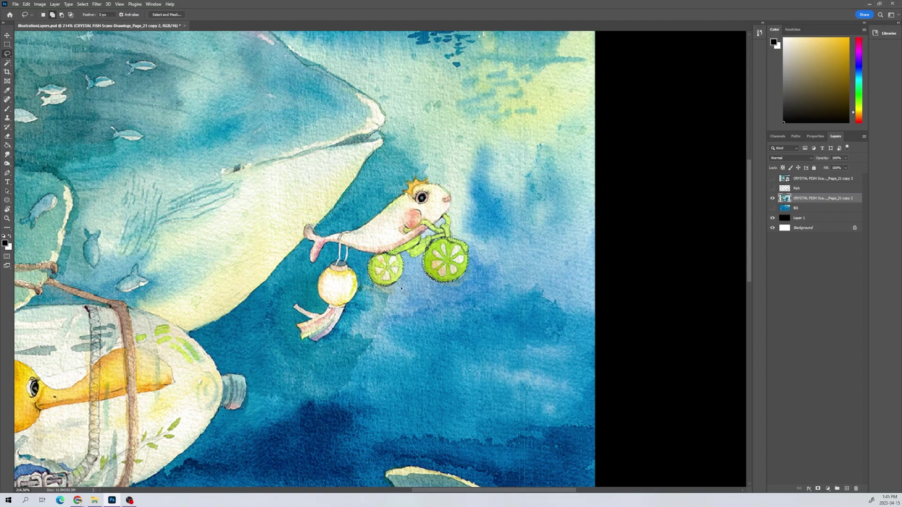
{"action": "scroll", "coordinate": [327, 313], "scroll_direction": "down", "scroll_amount": 3}
{"action": "type", "text": "s"}
{"action": "key", "text": "Return"}
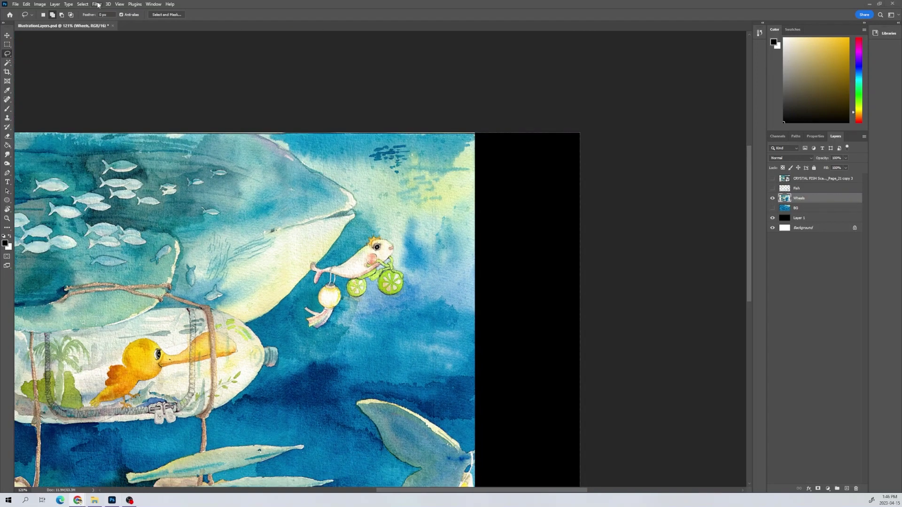
- Delete everything on the Wheels layer except the two lime-slice wheels
{"action": "left_click", "coordinate": [83, 4]}
{"action": "left_click", "coordinate": [92, 29]}
{"action": "key", "text": "Delete"}
{"action": "left_click_drag", "start_coordinate": [375, 269], "coordinate": [375, 270]}
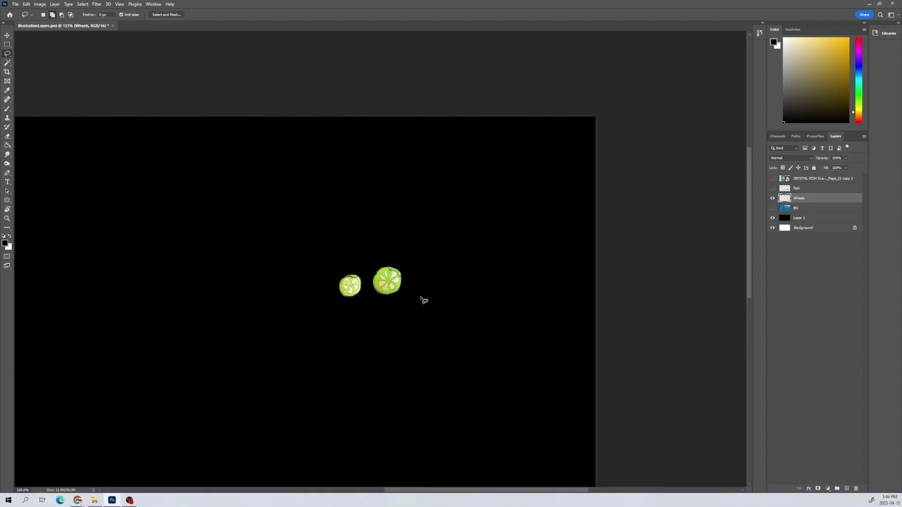
{"action": "scroll", "coordinate": [378, 278], "scroll_direction": "up", "scroll_amount": 4}
- Duplicate the wheels into a Wheels copy layer and rotate the copy
{"action": "key", "text": "ctrl+j"}
{"action": "key", "text": "ctrl+t"}
{"action": "mouse_move", "coordinate": [459, 244]}
{"action": "left_mouse_down"}
{"action": "mouse_move", "coordinate": [458, 348]}
{"action": "mouse_move", "coordinate": [433, 275]}
{"action": "mouse_move", "coordinate": [403, 356]}
{"action": "mouse_move", "coordinate": [363, 338]}
{"action": "mouse_move", "coordinate": [366, 305]}
{"action": "left_mouse_up"}
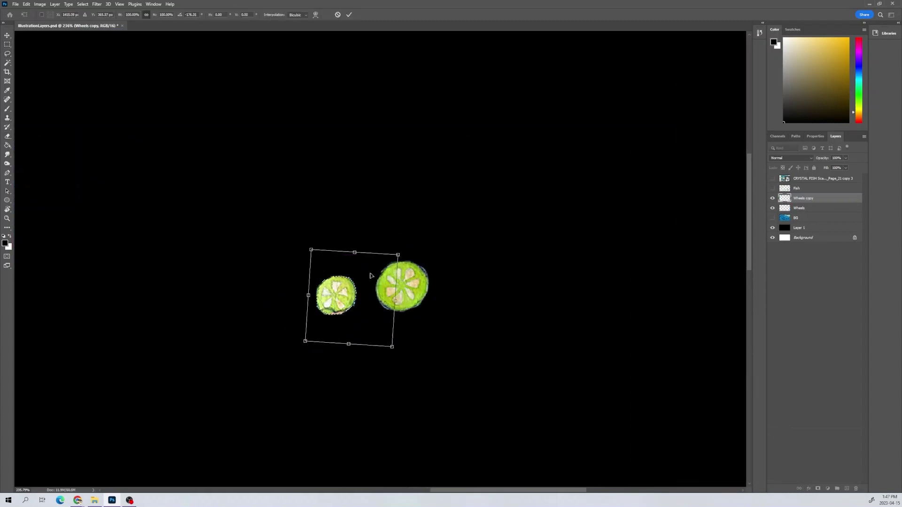
{"action": "key", "text": "Return"}
- Outline the bottle, rope and rock, then paint white over the empty area left of the painting
{"action": "key", "text": "e"}
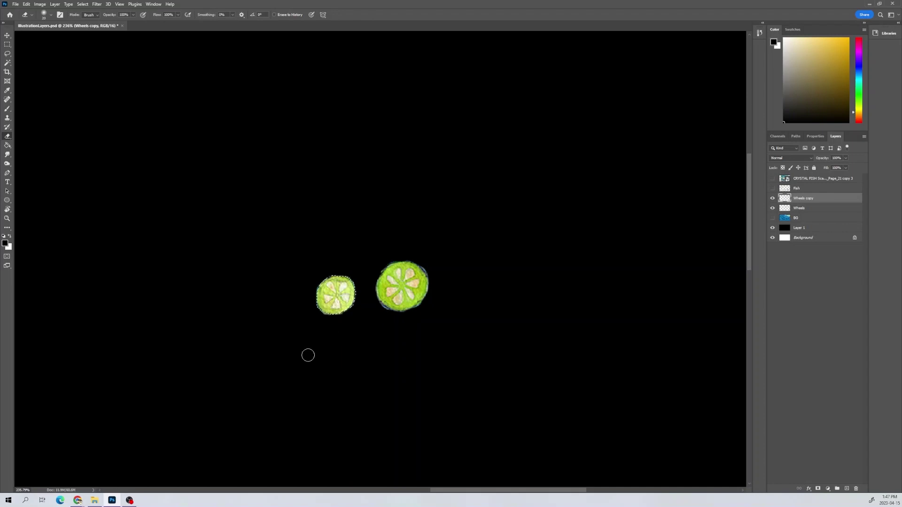
{"action": "right_click", "coordinate": [827, 192]}
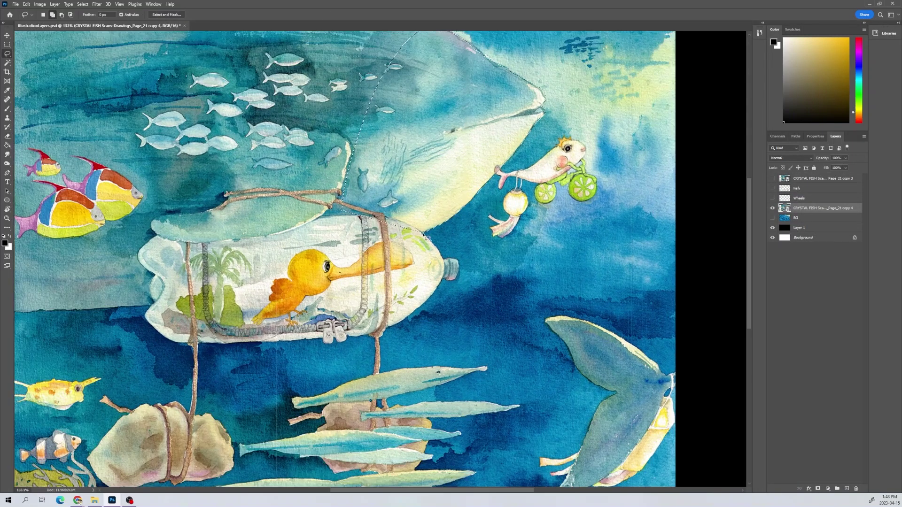
{"action": "left_click_drag", "start_coordinate": [383, 345], "coordinate": [376, 333]}
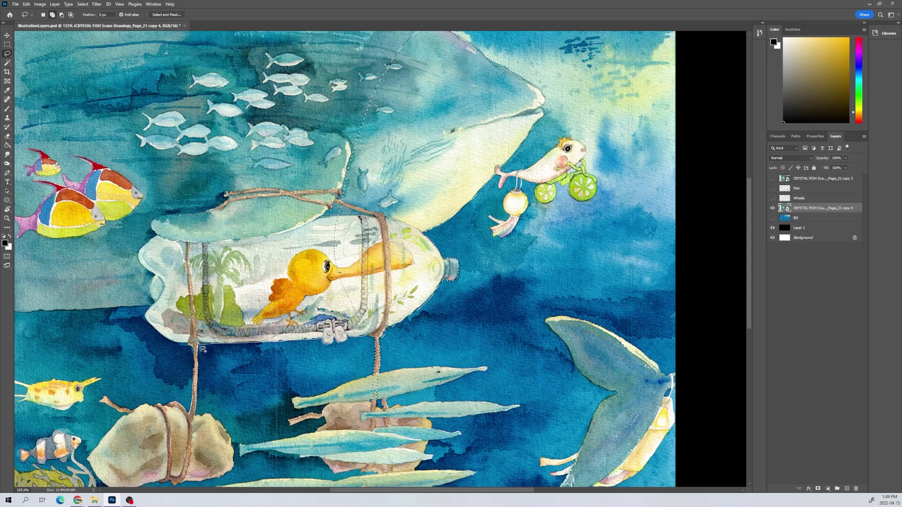
{"action": "mouse_move", "coordinate": [202, 349]}
{"action": "left_mouse_down"}
{"action": "mouse_move", "coordinate": [184, 347]}
{"action": "mouse_move", "coordinate": [229, 285]}
{"action": "mouse_move", "coordinate": [274, 313]}
{"action": "mouse_move", "coordinate": [275, 367]}
{"action": "left_mouse_up"}
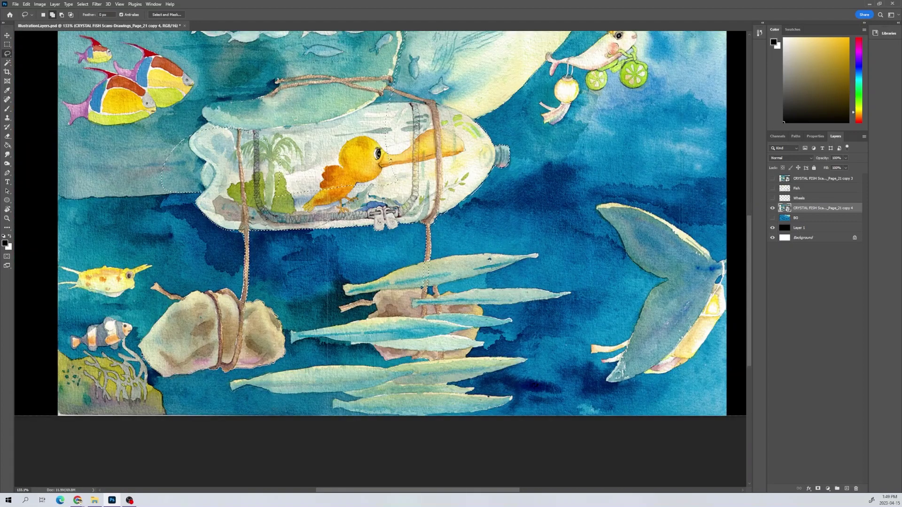
{"action": "mouse_move", "coordinate": [216, 294]}
{"action": "left_mouse_down"}
{"action": "mouse_move", "coordinate": [260, 317]}
{"action": "mouse_move", "coordinate": [308, 244]}
{"action": "left_mouse_up"}
{"action": "mouse_move", "coordinate": [295, 321]}
{"action": "left_mouse_down"}
{"action": "mouse_move", "coordinate": [388, 302]}
{"action": "mouse_move", "coordinate": [348, 245]}
{"action": "mouse_move", "coordinate": [374, 327]}
{"action": "mouse_move", "coordinate": [317, 321]}
{"action": "mouse_move", "coordinate": [435, 264]}
{"action": "mouse_move", "coordinate": [445, 205]}
{"action": "mouse_move", "coordinate": [354, 398]}
{"action": "left_mouse_up"}
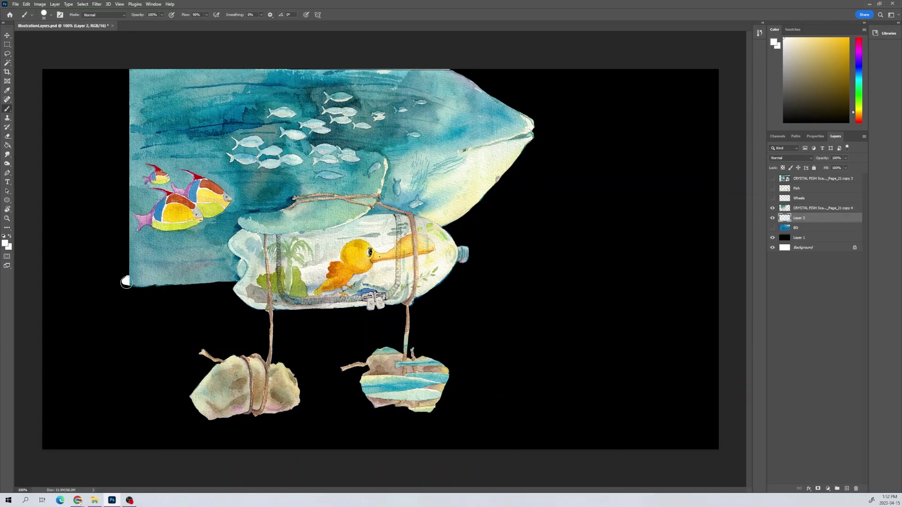
{"action": "left_click_drag", "start_coordinate": [127, 282], "coordinate": [30, 270]}
- Fill the rest of the left gap with a larger white brush and merge it into the painting
{"action": "key", "text": "bracketright"}
{"action": "key", "text": "bracketright"}
{"action": "key", "text": "bracketright"}
{"action": "key", "text": "bracketright"}
{"action": "key", "text": "bracketright"}
{"action": "key", "text": "bracketright"}
{"action": "key", "text": "bracketright"}
{"action": "key", "text": "bracketright"}
{"action": "key", "text": "bracketright"}
{"action": "mouse_move", "coordinate": [132, 263]}
{"action": "left_mouse_down"}
{"action": "mouse_move", "coordinate": [69, 258]}
{"action": "mouse_move", "coordinate": [141, 249]}
{"action": "mouse_move", "coordinate": [76, 108]}
{"action": "mouse_move", "coordinate": [171, 82]}
{"action": "left_mouse_up"}
{"action": "right_click", "coordinate": [799, 218]}
{"action": "left_click", "coordinate": [733, 245]}
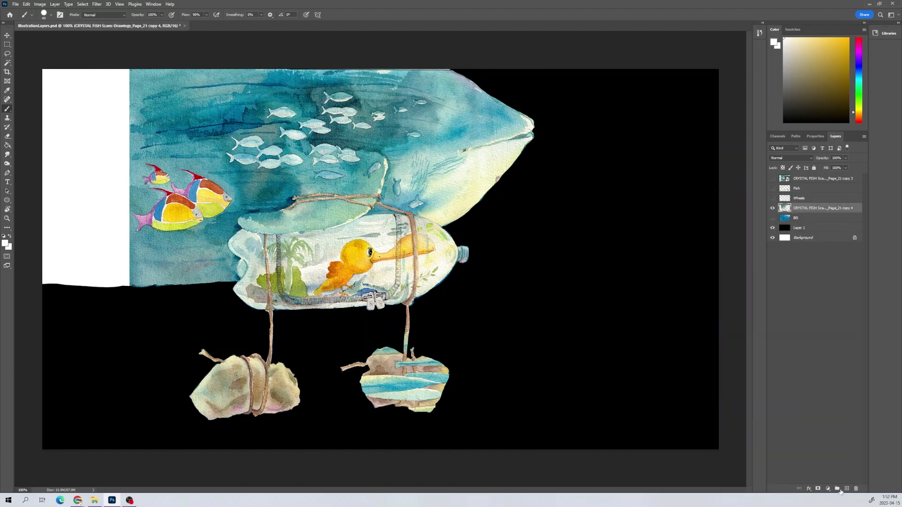
- Add a new clipped layer and clone watercolor water over the white gap
{"action": "left_click", "coordinate": [846, 489]}
{"action": "right_click", "coordinate": [818, 214]}
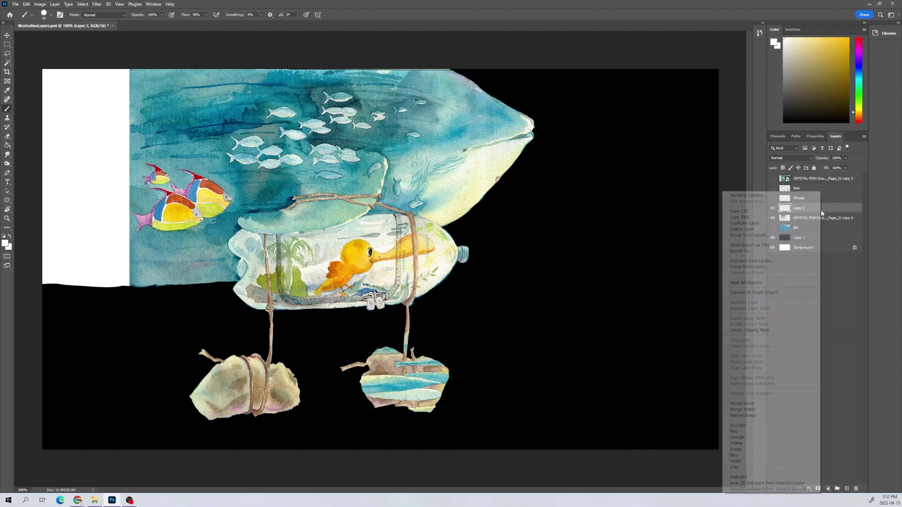
{"action": "left_click", "coordinate": [750, 330]}
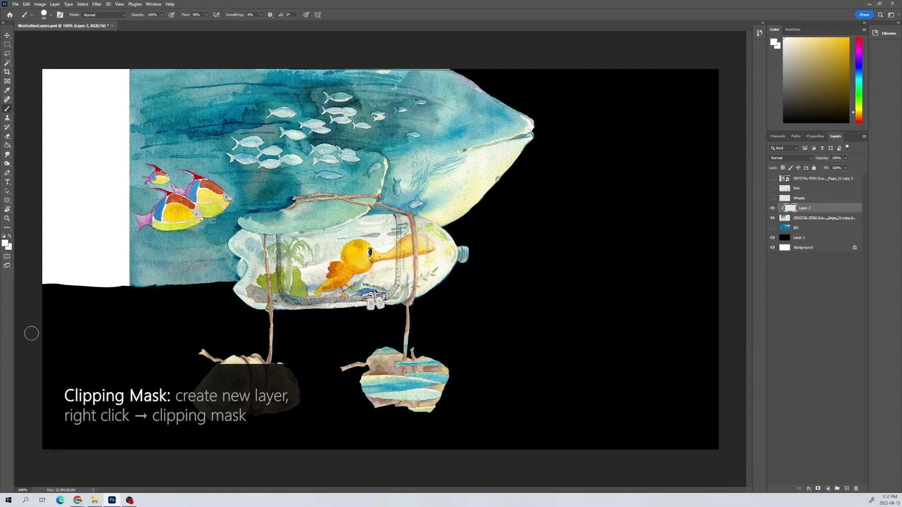
{"action": "key", "text": "s"}
{"action": "mouse_move", "coordinate": [141, 85]}
{"action": "left_mouse_down"}
{"action": "mouse_move", "coordinate": [71, 118]}
{"action": "mouse_move", "coordinate": [84, 188]}
{"action": "left_mouse_up"}
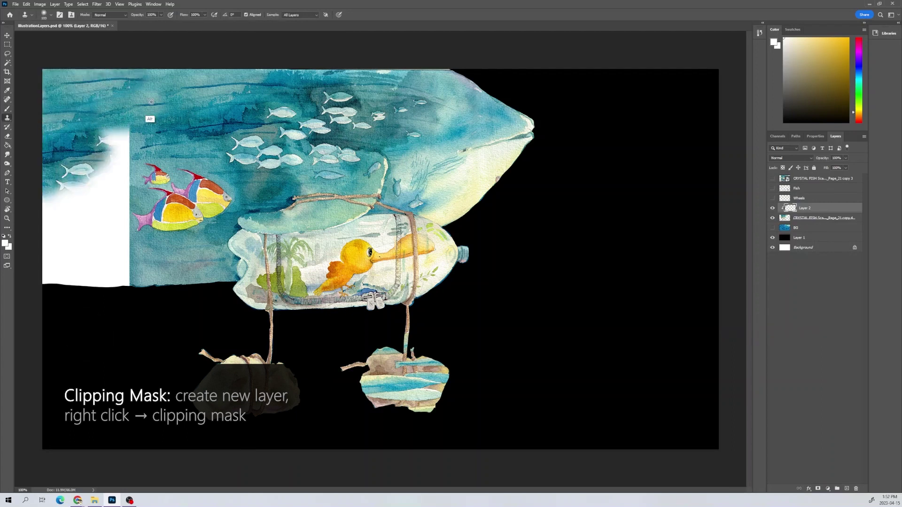
{"action": "left_click", "coordinate": [184, 96], "text": "alt"}
{"action": "mouse_move", "coordinate": [122, 136]}
{"action": "left_mouse_down"}
{"action": "mouse_move", "coordinate": [61, 254]}
{"action": "mouse_move", "coordinate": [111, 215]}
{"action": "mouse_move", "coordinate": [93, 263]}
{"action": "mouse_move", "coordinate": [43, 289]}
{"action": "mouse_move", "coordinate": [141, 279]}
{"action": "mouse_move", "coordinate": [155, 263]}
{"action": "left_mouse_up"}
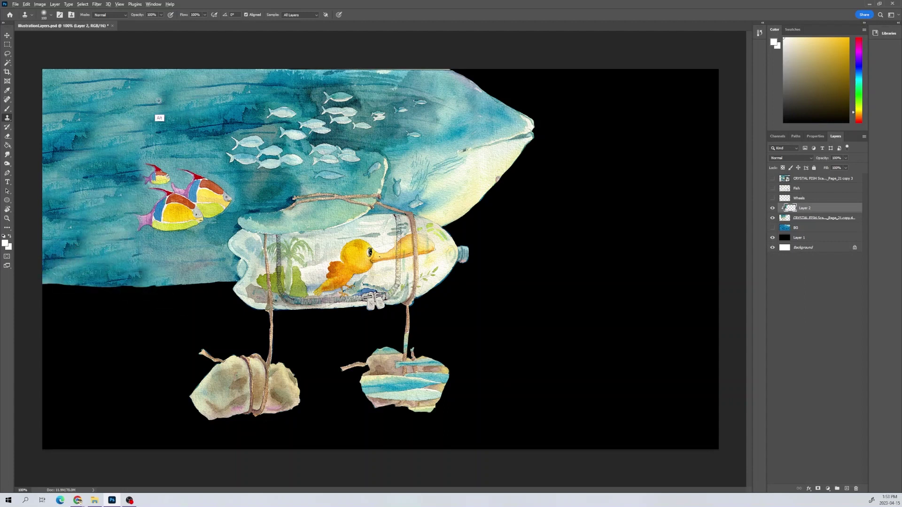
- Clone water over the yellow fish and fish school, the whale's top edge, and the right rock's stripes
{"action": "left_click", "coordinate": [158, 100], "text": "alt"}
{"action": "mouse_move", "coordinate": [141, 176]}
{"action": "left_mouse_down"}
{"action": "mouse_move", "coordinate": [216, 201]}
{"action": "mouse_move", "coordinate": [340, 136]}
{"action": "mouse_move", "coordinate": [279, 138]}
{"action": "mouse_move", "coordinate": [381, 109]}
{"action": "mouse_move", "coordinate": [318, 172]}
{"action": "mouse_move", "coordinate": [373, 169]}
{"action": "mouse_move", "coordinate": [419, 198]}
{"action": "mouse_move", "coordinate": [400, 176]}
{"action": "left_mouse_up"}
{"action": "left_click_drag", "start_coordinate": [448, 73], "coordinate": [171, 79]}
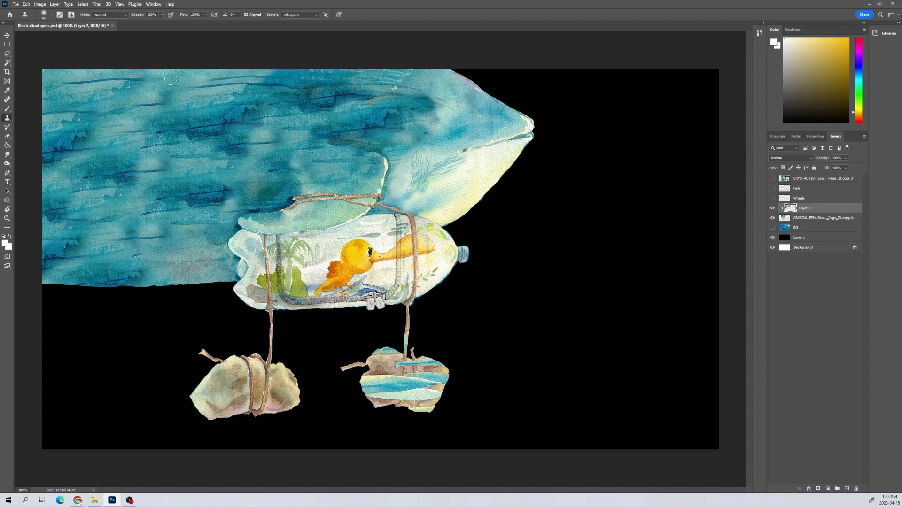
{"action": "mouse_move", "coordinate": [361, 371]}
{"action": "left_mouse_down"}
{"action": "mouse_move", "coordinate": [395, 395]}
{"action": "mouse_move", "coordinate": [437, 390]}
{"action": "mouse_move", "coordinate": [416, 410]}
{"action": "left_mouse_up"}
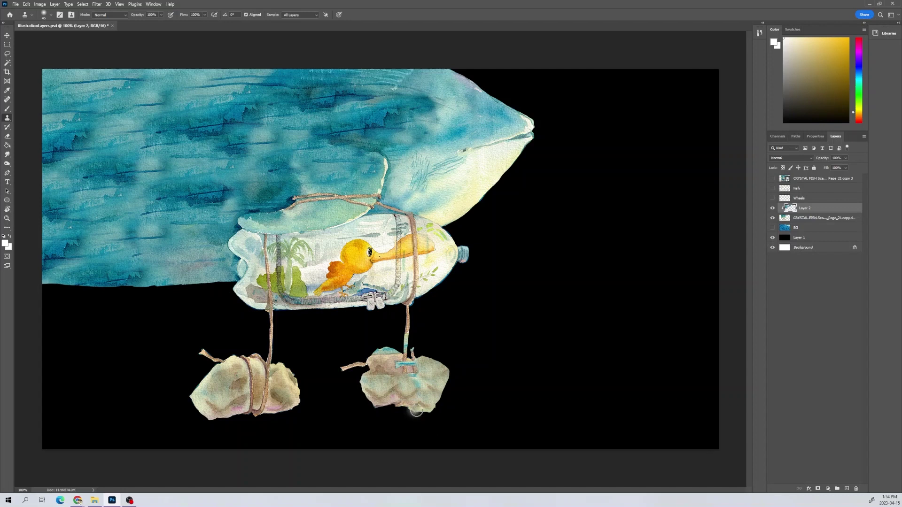
{"action": "scroll", "coordinate": [367, 326], "scroll_direction": "up", "scroll_amount": 4}
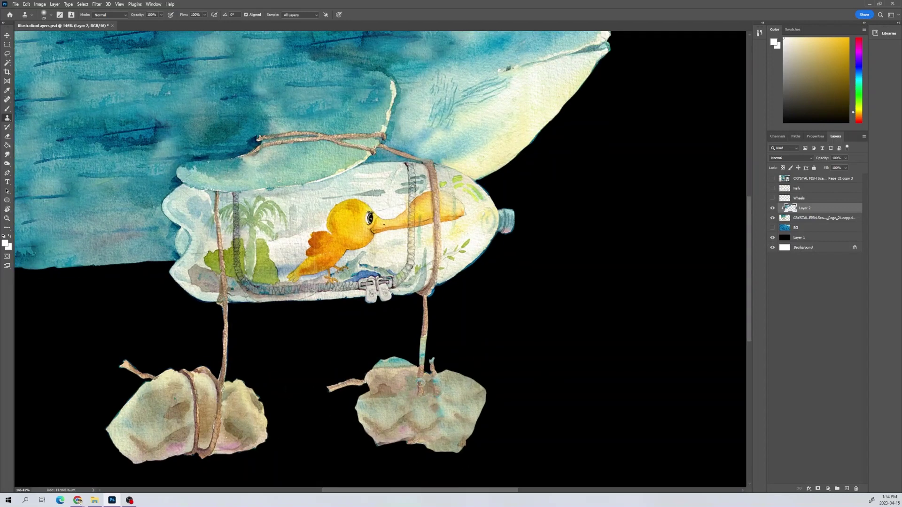
{"action": "mouse_move", "coordinate": [425, 394]}
{"action": "left_mouse_down"}
{"action": "mouse_move", "coordinate": [430, 443]}
{"action": "mouse_move", "coordinate": [418, 423]}
{"action": "left_mouse_up"}
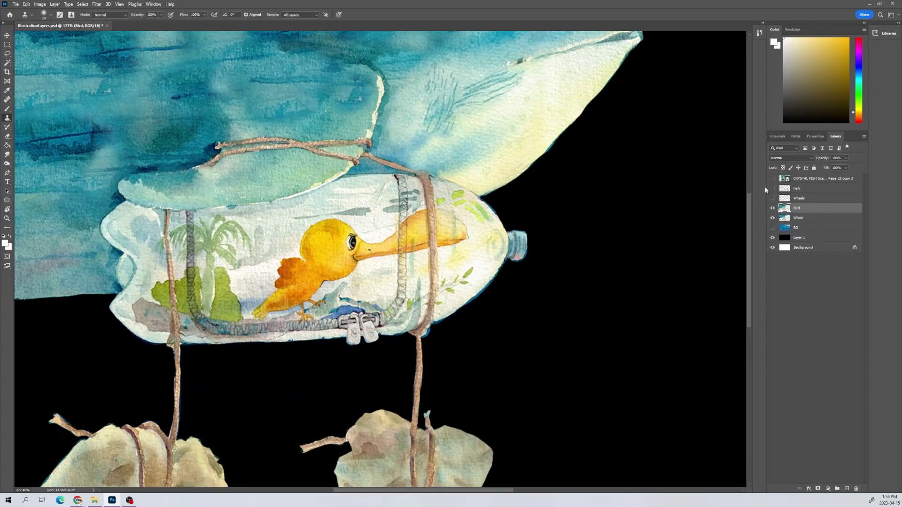
- Hide Bird and clone the duck's head, body and orange strips out of the bottle on Whale
{"action": "left_click", "coordinate": [772, 208]}
{"action": "left_click", "coordinate": [799, 218]}
{"action": "left_click_drag", "start_coordinate": [329, 226], "coordinate": [357, 277]}
{"action": "mouse_move", "coordinate": [269, 280]}
{"action": "left_mouse_down"}
{"action": "mouse_move", "coordinate": [388, 240]}
{"action": "mouse_move", "coordinate": [411, 220]}
{"action": "mouse_move", "coordinate": [421, 240]}
{"action": "mouse_move", "coordinate": [462, 240]}
{"action": "mouse_move", "coordinate": [403, 209]}
{"action": "left_mouse_up"}
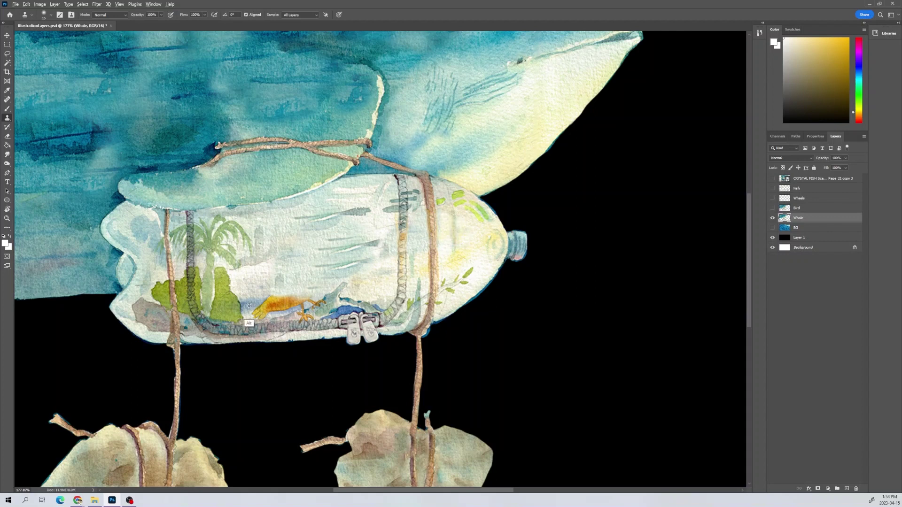
{"action": "left_click_drag", "start_coordinate": [263, 310], "coordinate": [282, 310]}
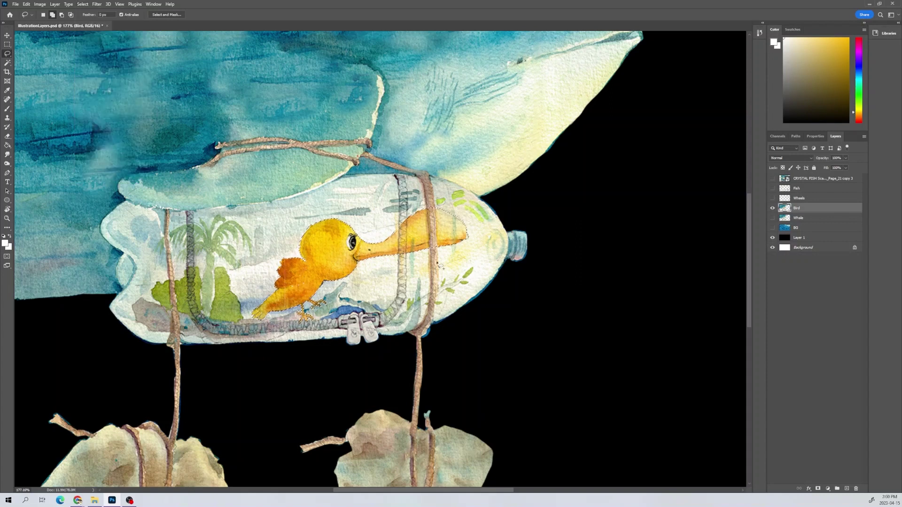
{"action": "left_click", "coordinate": [750, 330]}
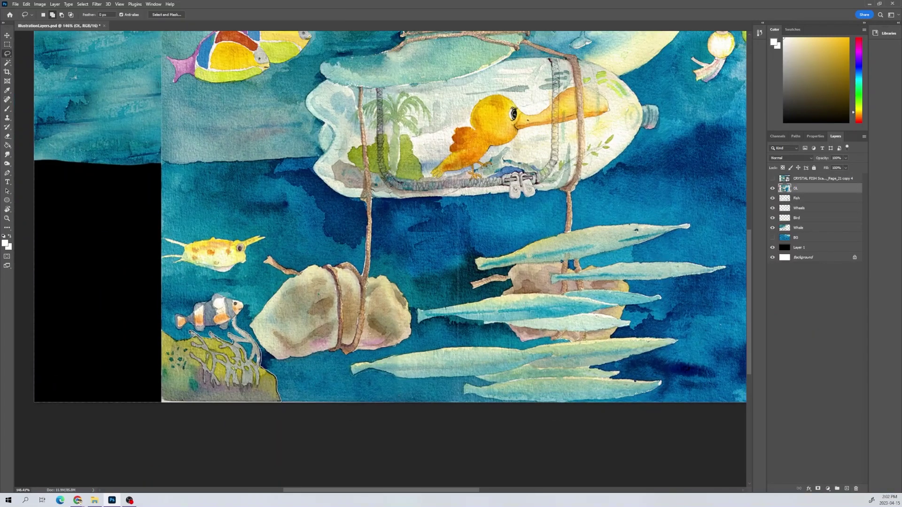
- Cut the coral out of its surrounding water and show the wheels, Fish and coral layers
{"action": "left_click_drag", "start_coordinate": [189, 332], "coordinate": [141, 398]}
{"action": "key", "text": "Delete"}
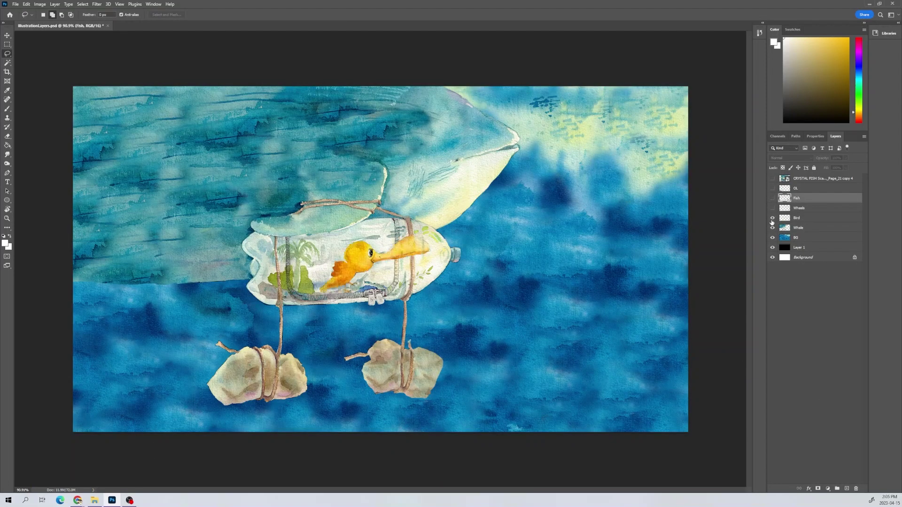
{"action": "left_click", "coordinate": [772, 208]}
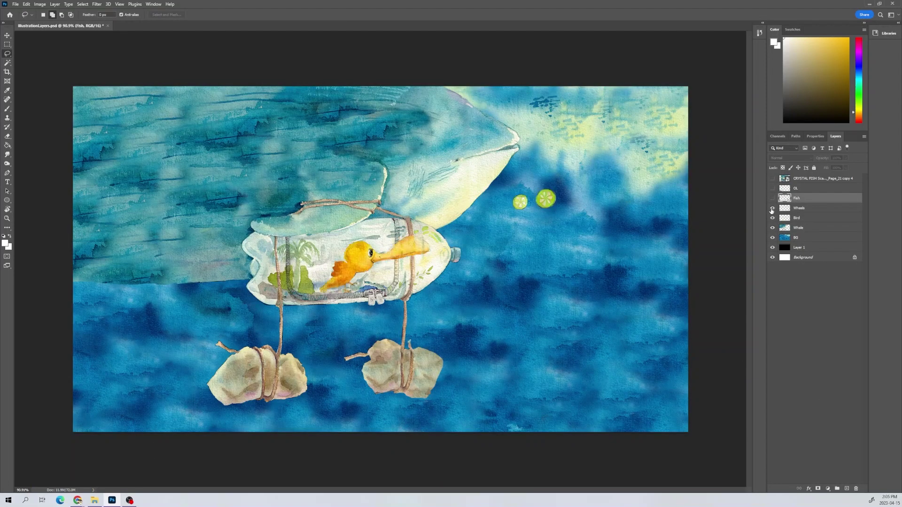
{"action": "left_click", "coordinate": [772, 198]}
{"action": "left_click", "coordinate": [772, 187]}
{"action": "key", "text": "alt+bracketright"}
{"action": "key", "text": "alt+bracketleft"}
{"action": "key", "text": "alt+bracketleft"}
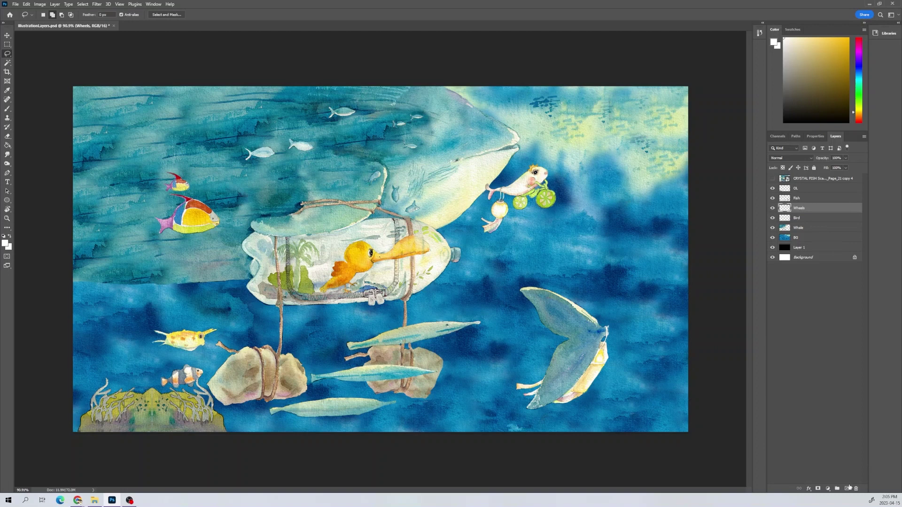
- On a new layer, brush a white shape from the whale tail to the canvas edge
{"action": "left_click", "coordinate": [847, 488]}
{"action": "scroll", "coordinate": [493, 353], "scroll_direction": "up", "scroll_amount": 2}
{"action": "key", "text": "b"}
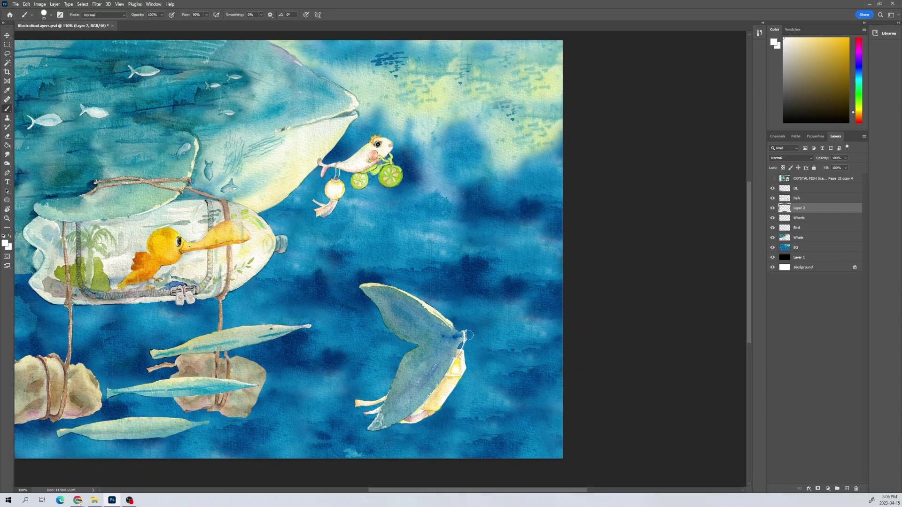
{"action": "mouse_move", "coordinate": [490, 338]}
{"action": "left_mouse_down"}
{"action": "mouse_move", "coordinate": [583, 305]}
{"action": "mouse_move", "coordinate": [471, 341]}
{"action": "mouse_move", "coordinate": [539, 325]}
{"action": "left_mouse_up"}
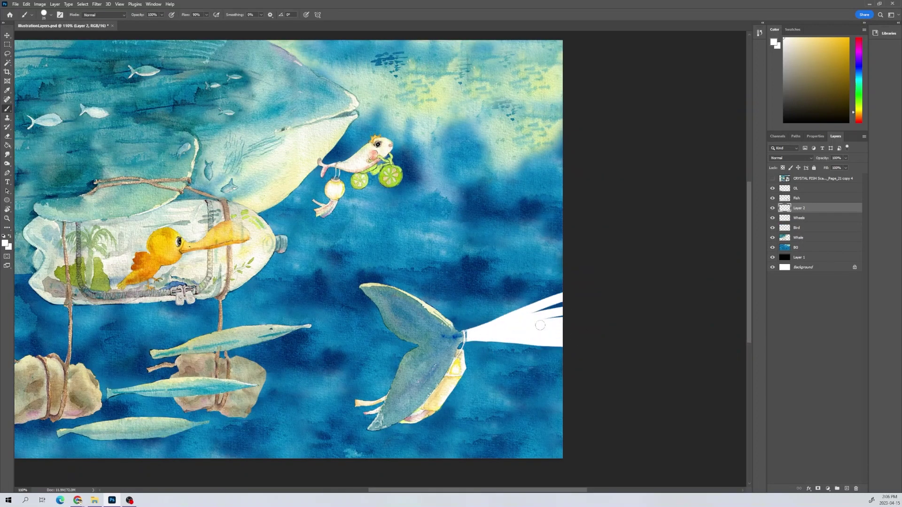
- Clip a new layer to the white shape and clone whale texture into it
{"action": "left_click", "coordinate": [847, 488]}
{"action": "right_click", "coordinate": [820, 208]}
{"action": "left_click", "coordinate": [773, 329]}
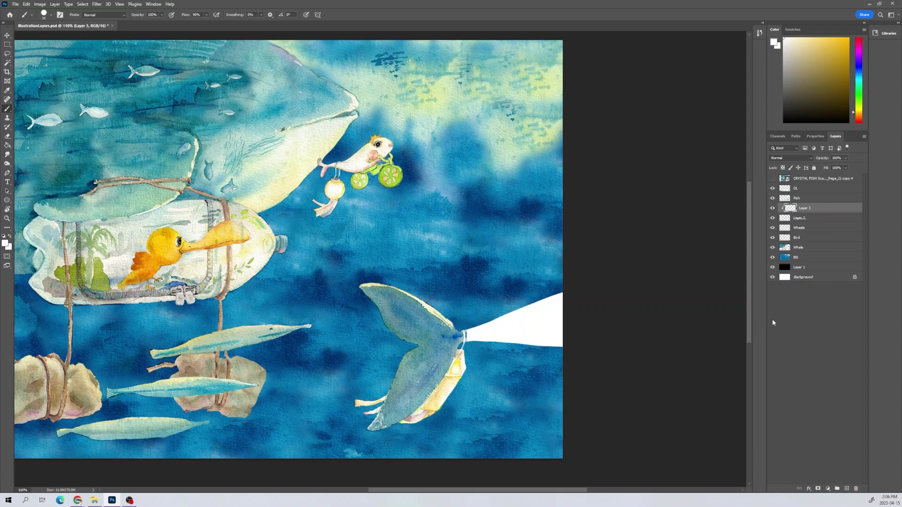
{"action": "left_click", "coordinate": [772, 197]}
{"action": "left_click_drag", "start_coordinate": [57, 127], "coordinate": [169, 180]}
{"action": "key", "text": "s"}
{"action": "left_click_drag", "start_coordinate": [578, 389], "coordinate": [670, 361]}
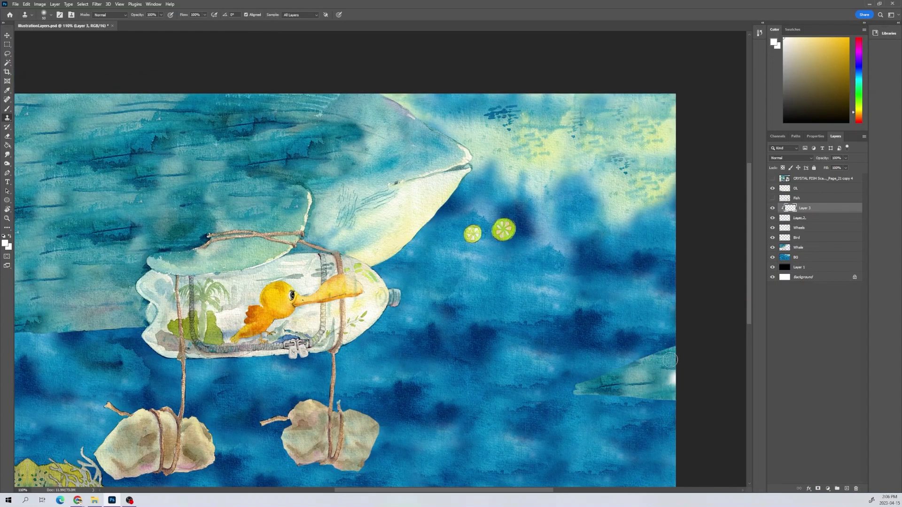
- Merge the two tail-extension layers, save the document, and hide the bike wheels layer
{"action": "left_click", "coordinate": [772, 198]}
{"action": "left_click", "coordinate": [800, 217], "text": "shift"}
{"action": "right_click", "coordinate": [823, 217]}
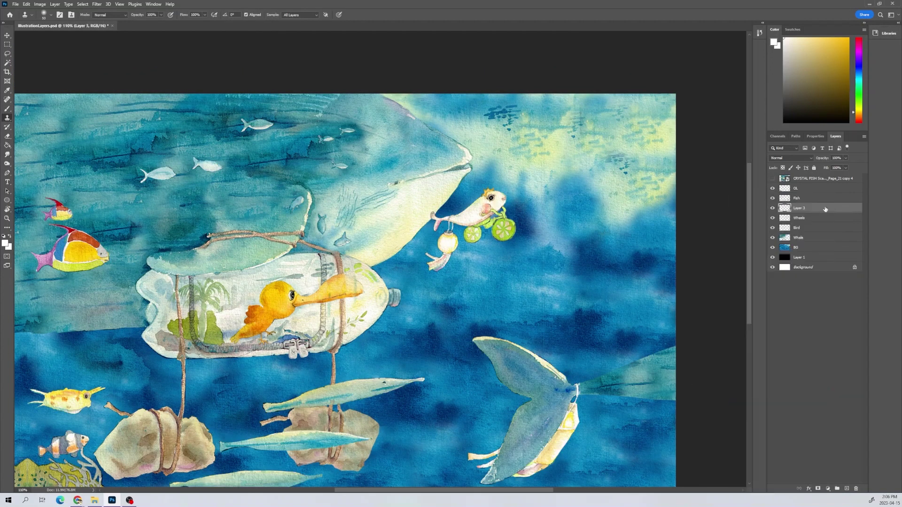
{"action": "left_click", "coordinate": [767, 405]}
{"action": "scroll", "coordinate": [564, 318], "scroll_direction": "down", "scroll_amount": 3}
{"action": "key", "text": "ctrl+s"}
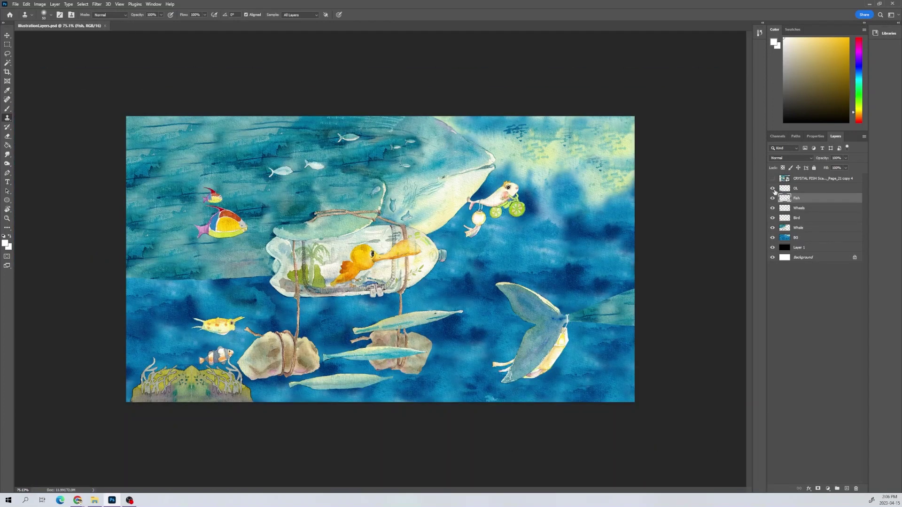
{"action": "left_click", "coordinate": [772, 209]}
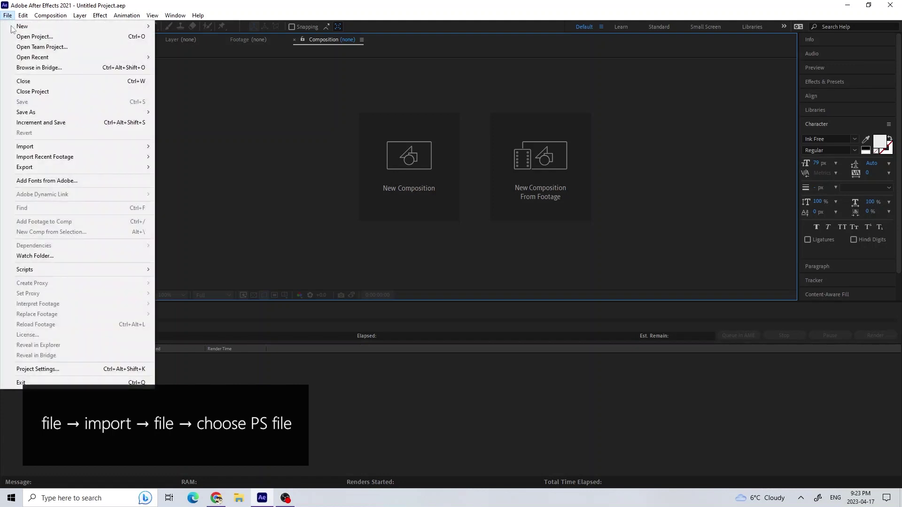
- Import IllustrationLayers.psd as a Composition with editable layer styles and expand its layers folder
{"action": "mouse_move", "coordinate": [28, 146]}
{"action": "left_click", "coordinate": [191, 145]}
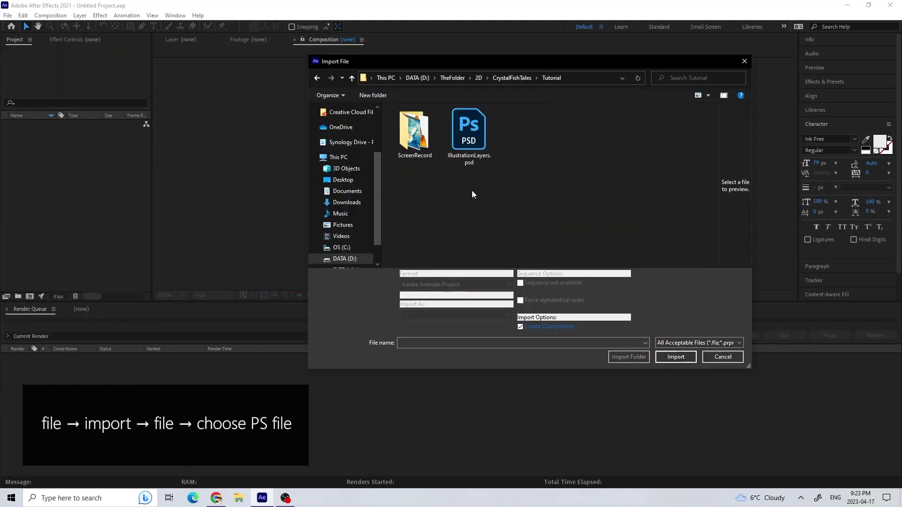
{"action": "left_click", "coordinate": [484, 140]}
{"action": "left_click", "coordinate": [495, 314]}
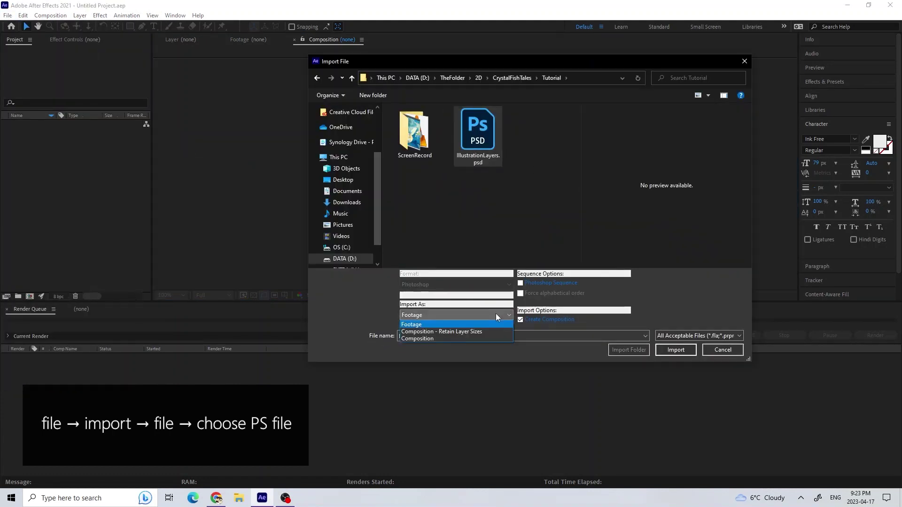
{"action": "left_click", "coordinate": [469, 336]}
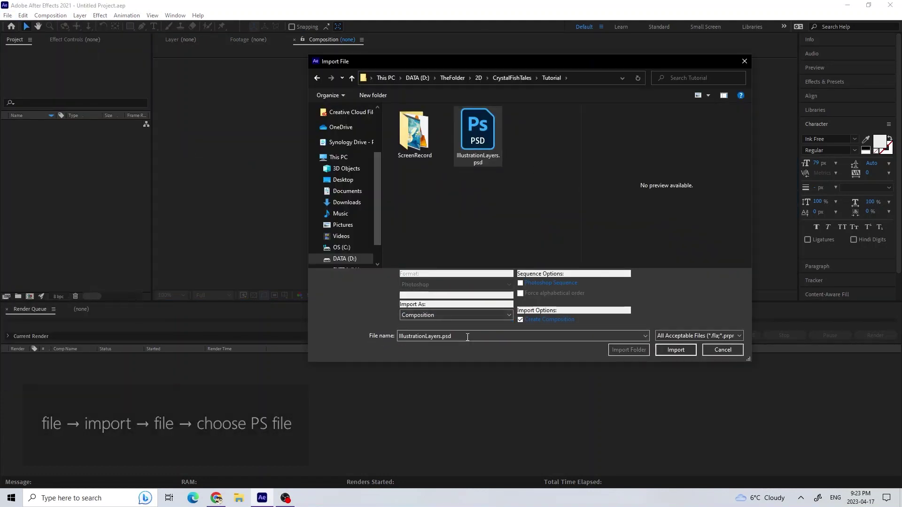
{"action": "left_click", "coordinate": [669, 350]}
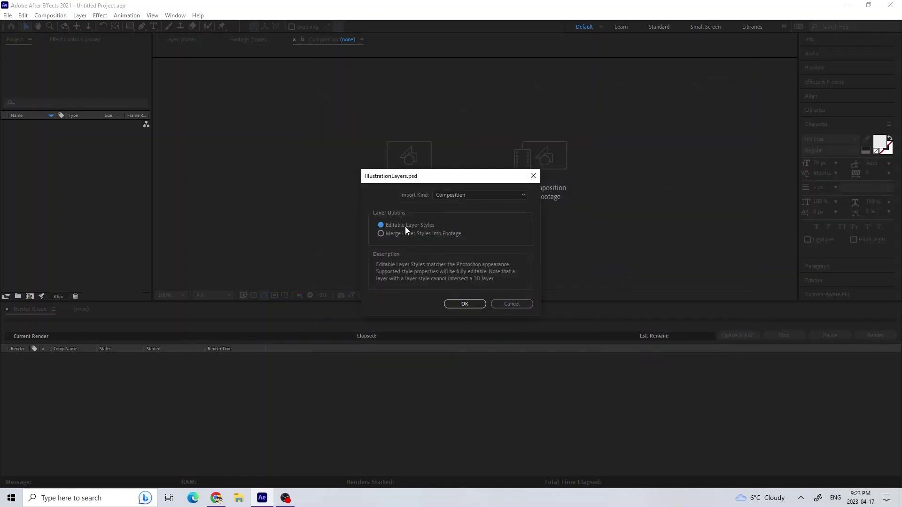
{"action": "left_click", "coordinate": [463, 303]}
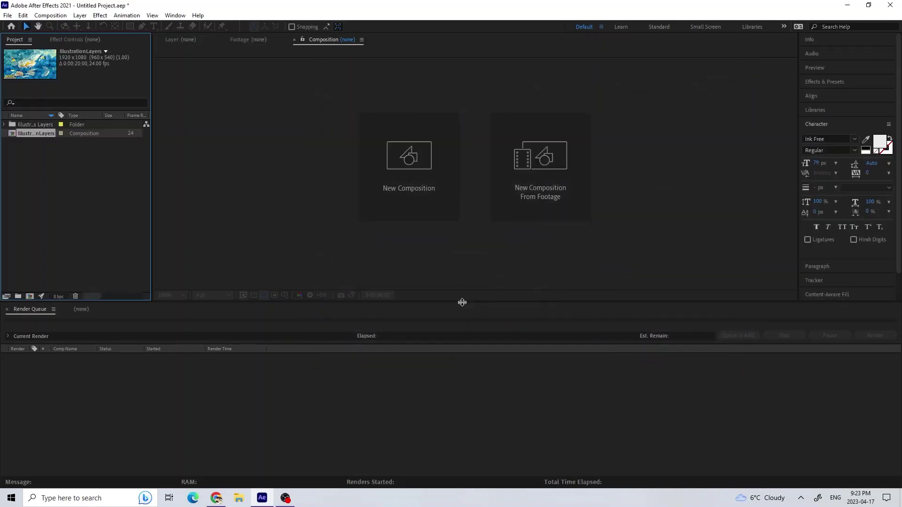
{"action": "left_click", "coordinate": [4, 125]}
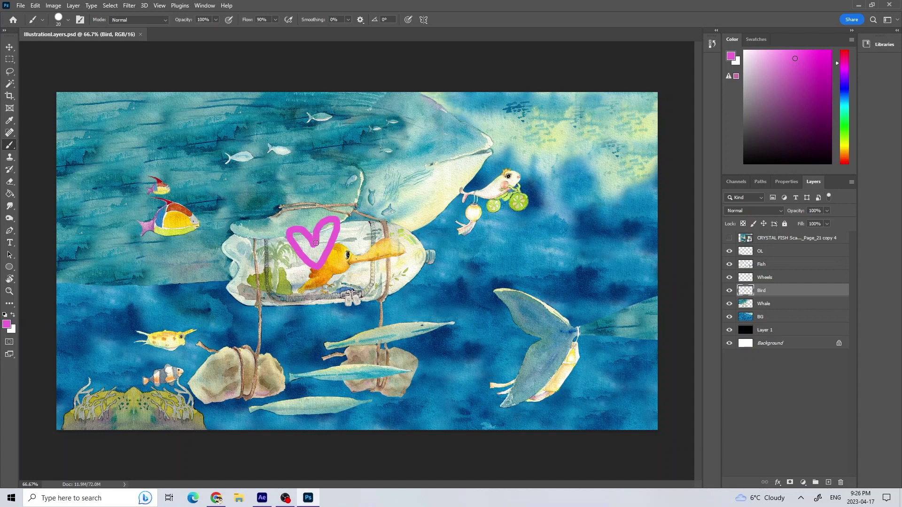
- Save the heart-painted IllustrationLayers.psd in Photoshop and return to After Effects' Main composition
{"action": "left_click", "coordinate": [20, 6]}
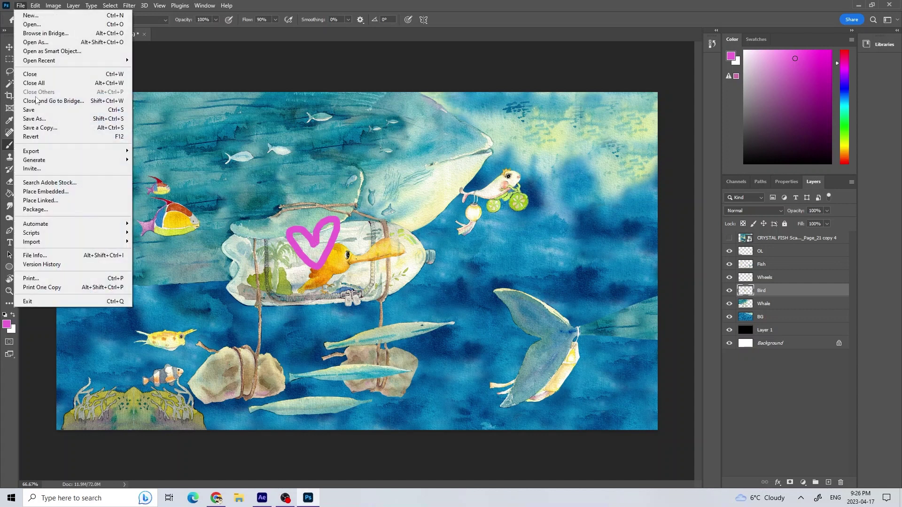
{"action": "left_click", "coordinate": [37, 111]}
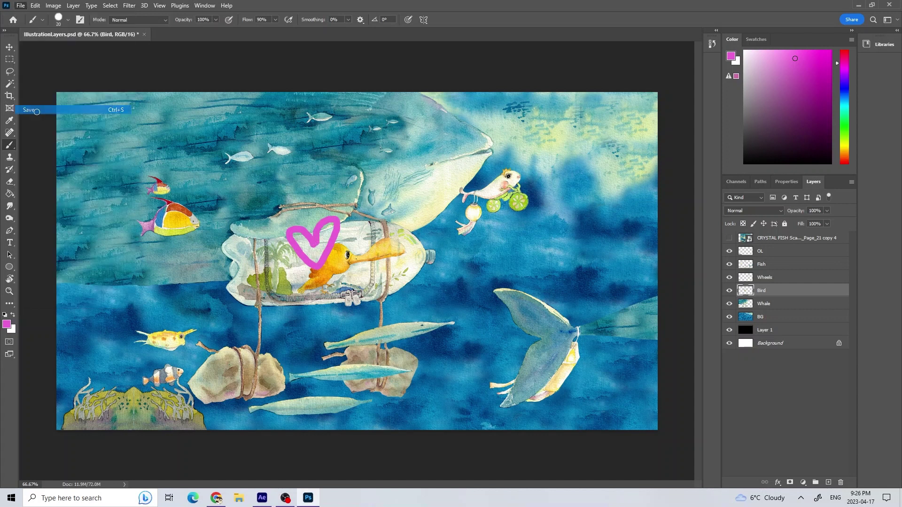
{"action": "left_click", "coordinate": [262, 498]}
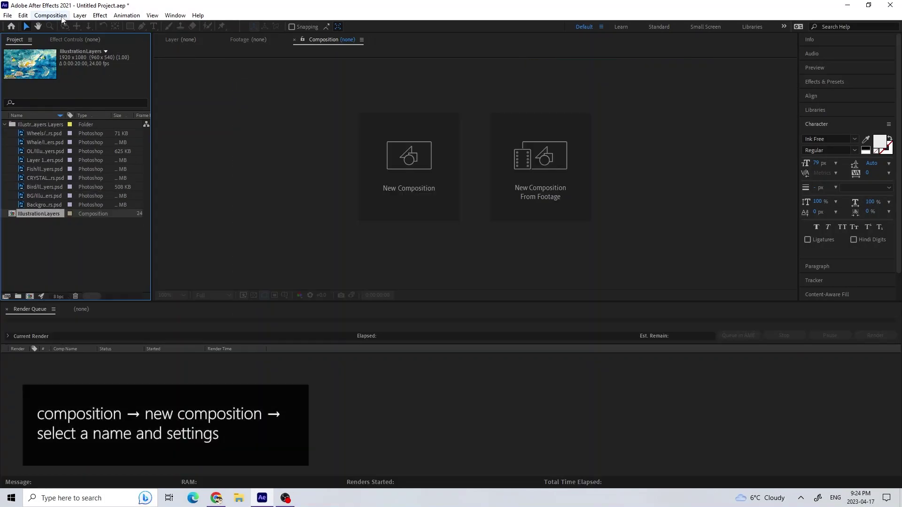
- Create a composition named Main and add the imported PSD footage to it as layers
{"action": "left_click", "coordinate": [50, 15]}
{"action": "left_click", "coordinate": [98, 30]}
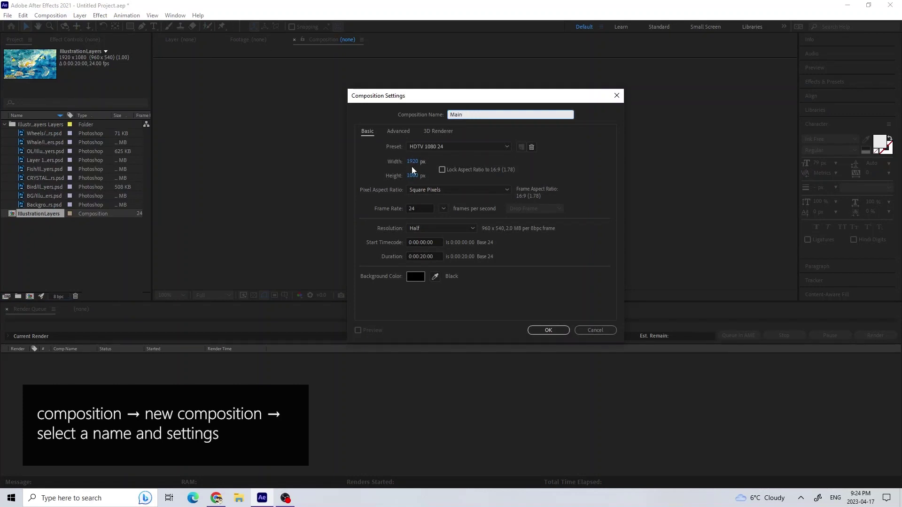
{"action": "left_click", "coordinate": [539, 329]}
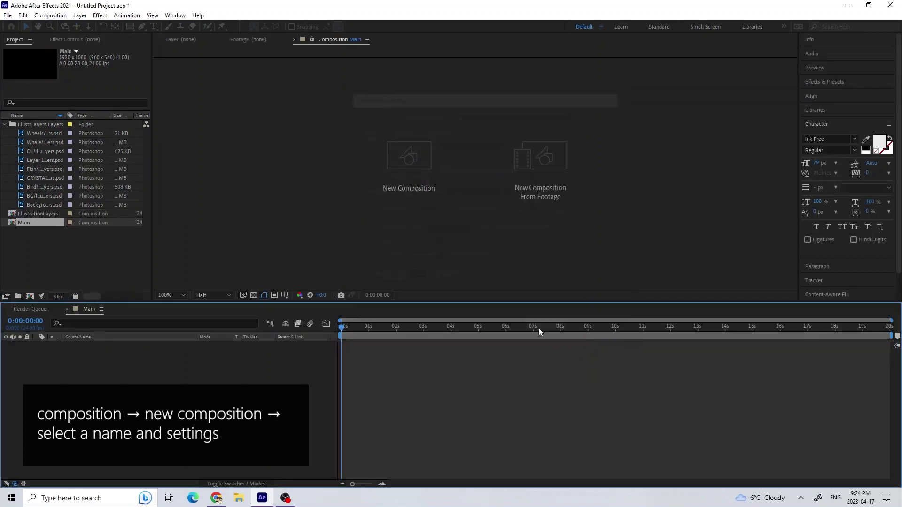
{"action": "left_click_drag", "start_coordinate": [36, 221], "coordinate": [50, 169]}
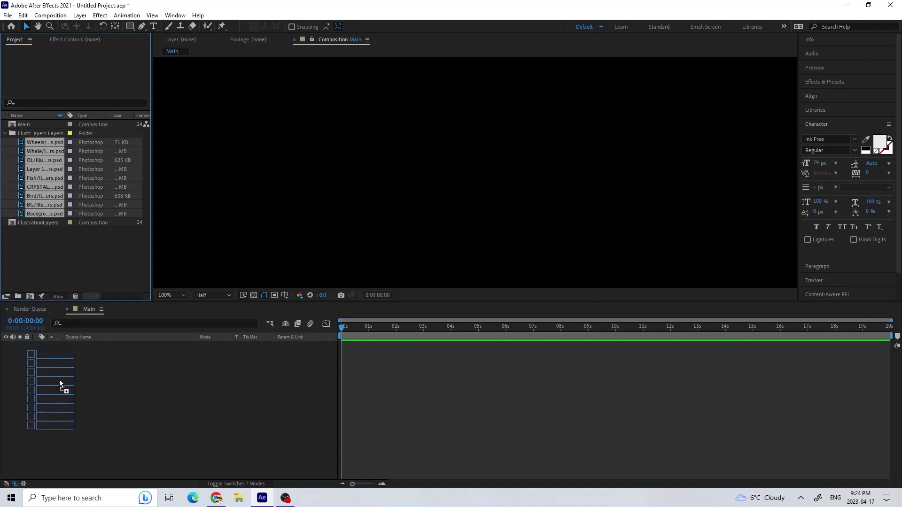
{"action": "left_click_drag", "start_coordinate": [59, 379], "coordinate": [63, 388]}
- Move Whale above BG and Wheels below Fish, show Bird, and duplicate Wheels
{"action": "left_click", "coordinate": [101, 433]}
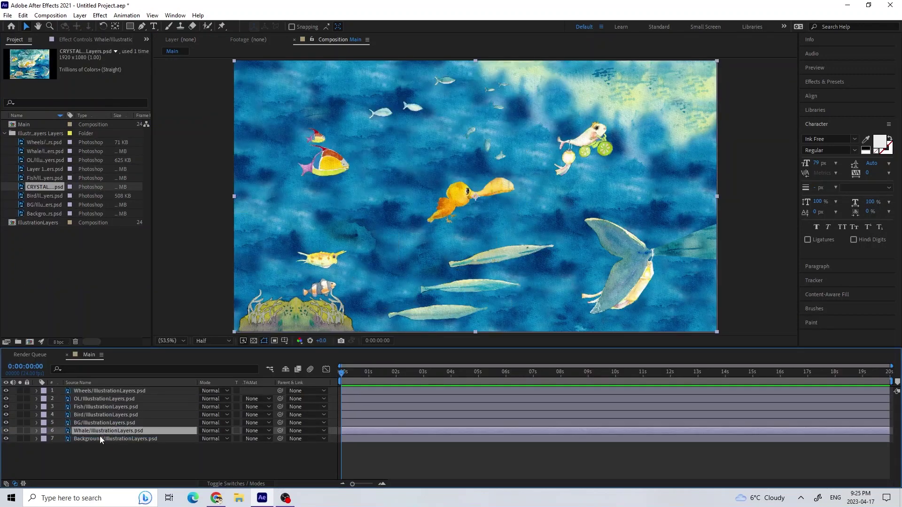
{"action": "left_click_drag", "start_coordinate": [100, 436], "coordinate": [99, 422]}
{"action": "left_click", "coordinate": [100, 415]}
{"action": "left_click", "coordinate": [6, 414]}
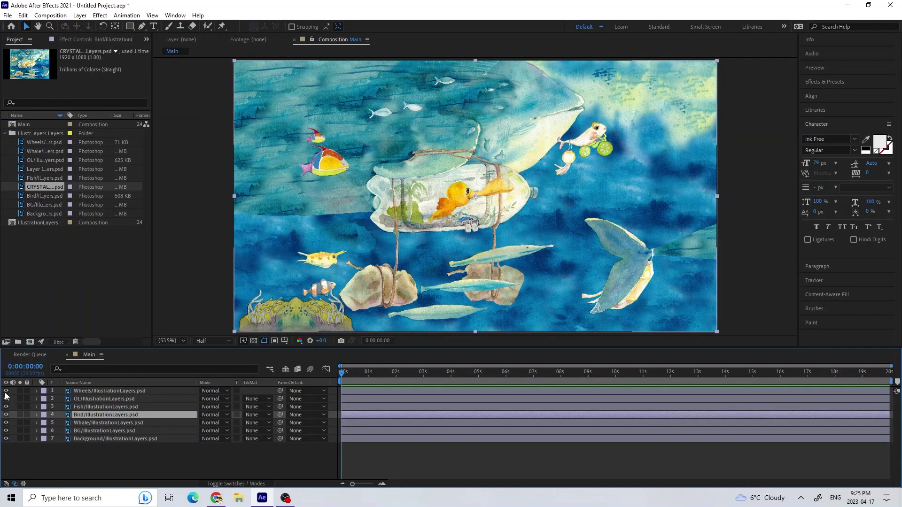
{"action": "left_click_drag", "start_coordinate": [121, 391], "coordinate": [117, 410]}
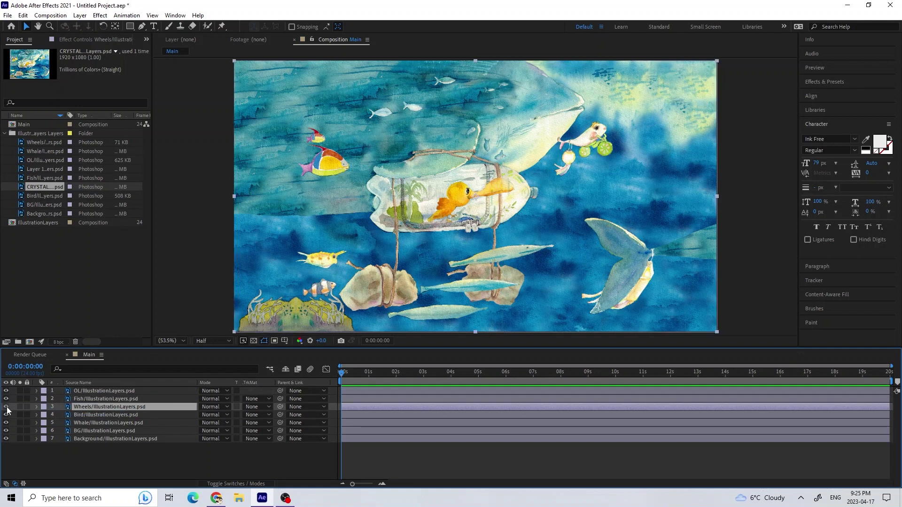
{"action": "scroll", "coordinate": [587, 151], "scroll_direction": "up", "scroll_amount": 4}
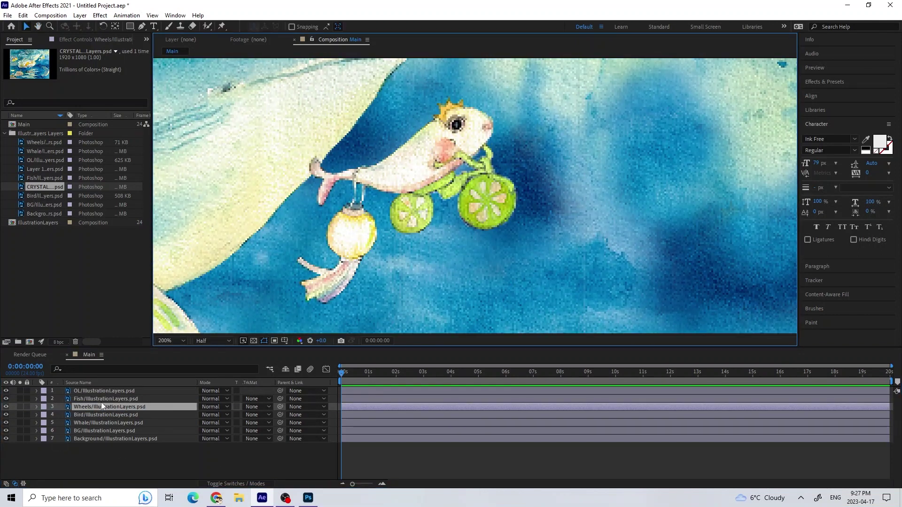
{"action": "left_click", "coordinate": [102, 405]}
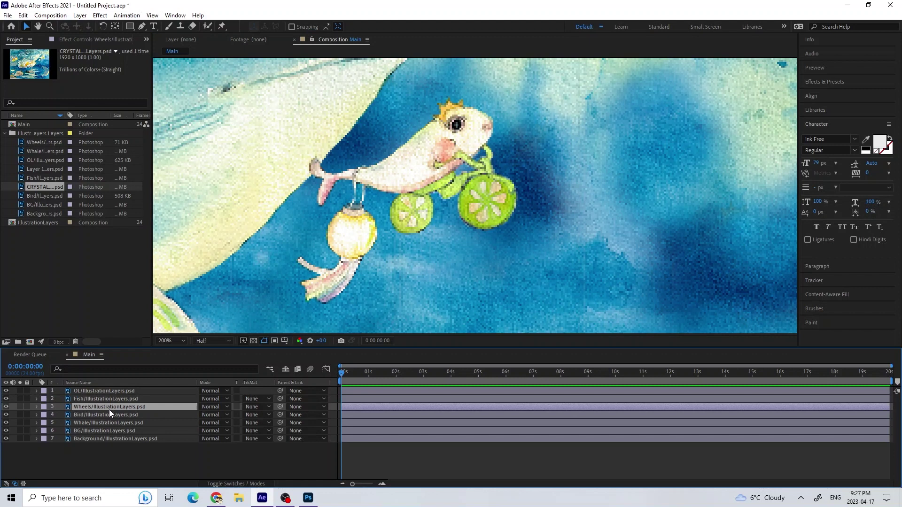
{"action": "key", "text": "ctrl+d"}
- Move the Wheels layers' anchor points onto the wheel centres with the Pan Behind tool
{"action": "scroll", "coordinate": [320, 175], "scroll_direction": "down", "scroll_amount": 4}
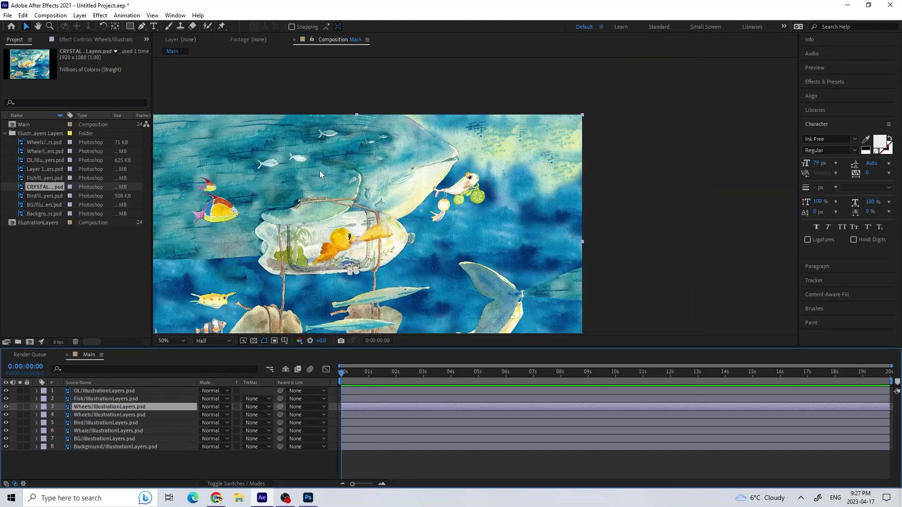
{"action": "left_click", "coordinate": [116, 27]}
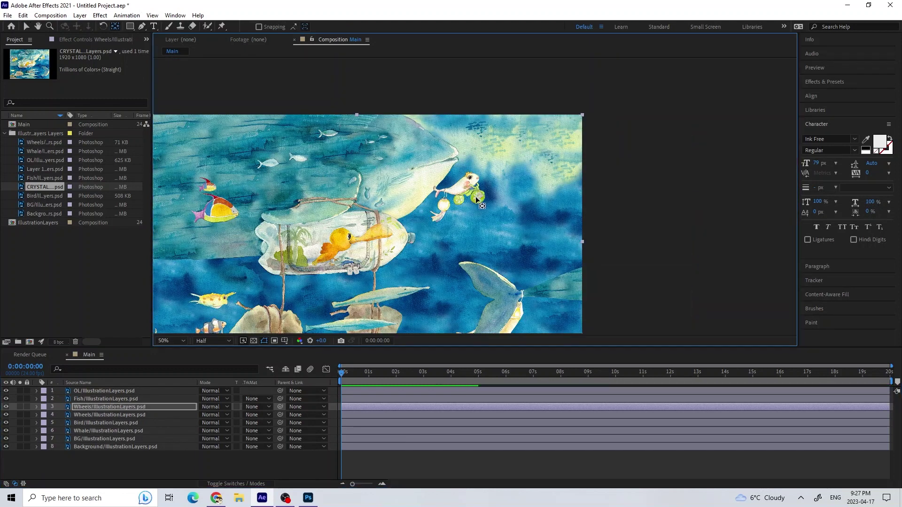
{"action": "left_click", "coordinate": [361, 413]}
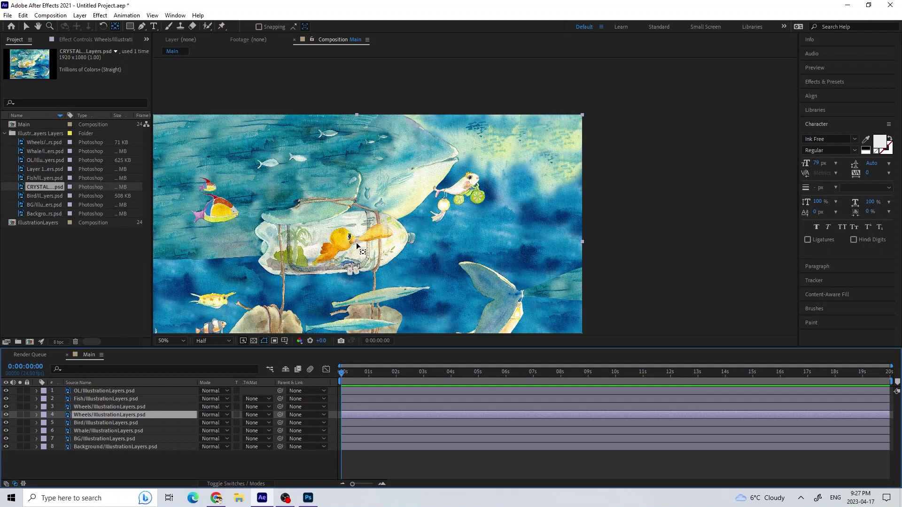
{"action": "left_click_drag", "start_coordinate": [357, 245], "coordinate": [456, 203]}
{"action": "scroll", "coordinate": [458, 199], "scroll_direction": "up", "scroll_amount": 6}
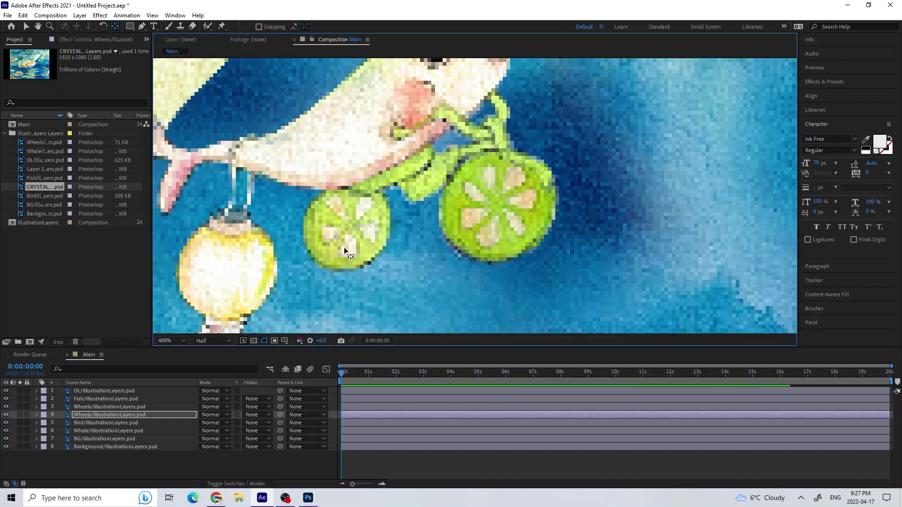
{"action": "left_click", "coordinate": [367, 407]}
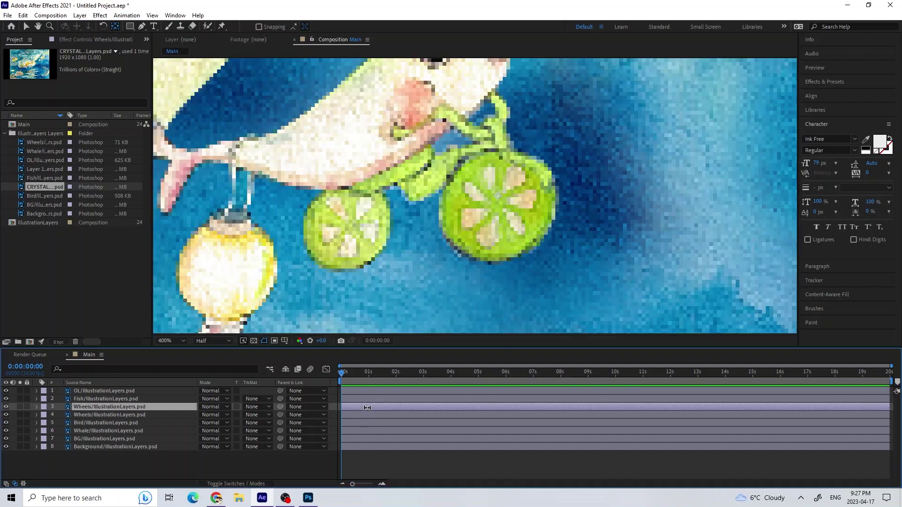
{"action": "scroll", "coordinate": [499, 198], "scroll_direction": "down", "scroll_amount": 2}
{"action": "key", "text": "v"}
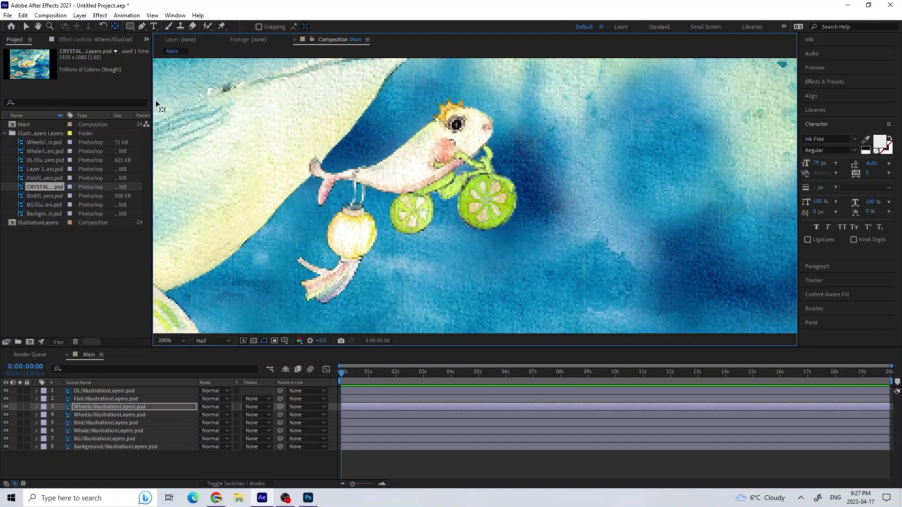
- Keyframe Rotation on both Wheels layers and preview the spinning wheels
{"action": "left_click", "coordinate": [130, 408]}
{"action": "key", "text": "r"}
{"action": "left_click", "coordinate": [93, 424], "text": "ctrl"}
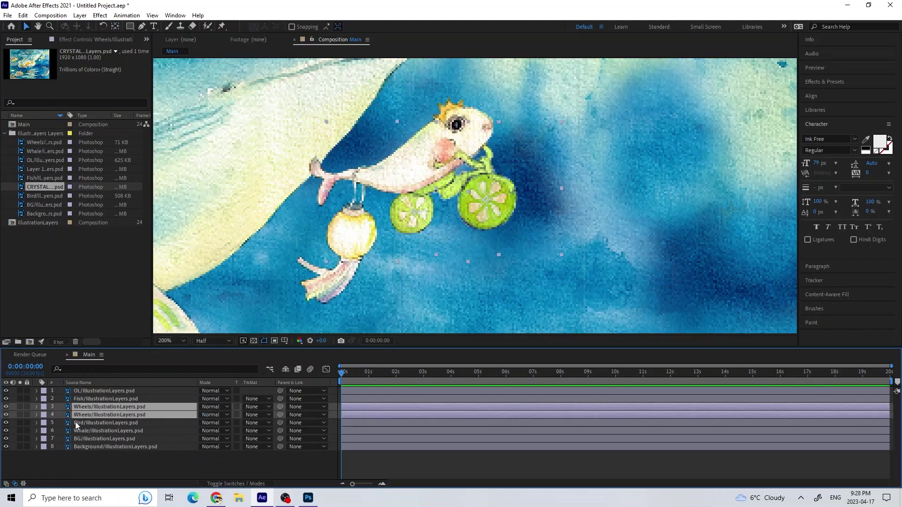
{"action": "key", "text": "r"}
{"action": "left_click", "coordinate": [60, 431]}
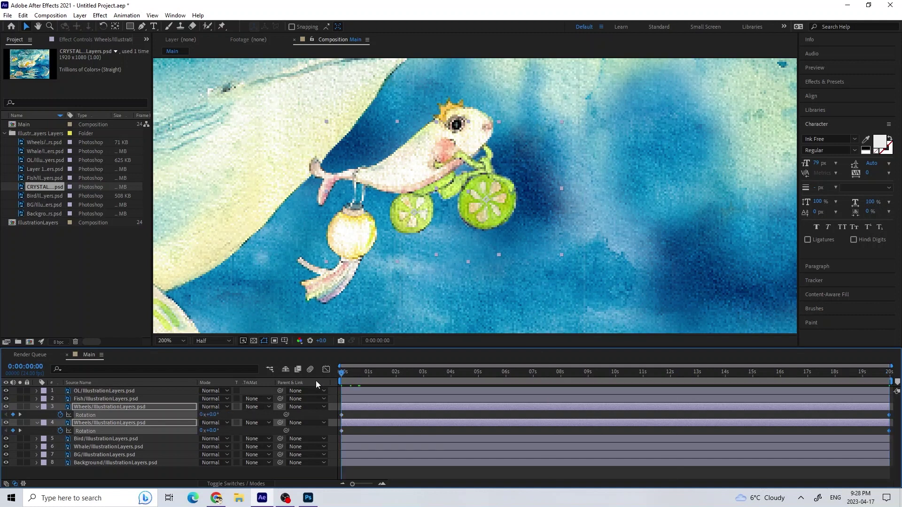
{"action": "left_click", "coordinate": [435, 378]}
{"action": "key", "text": "space"}
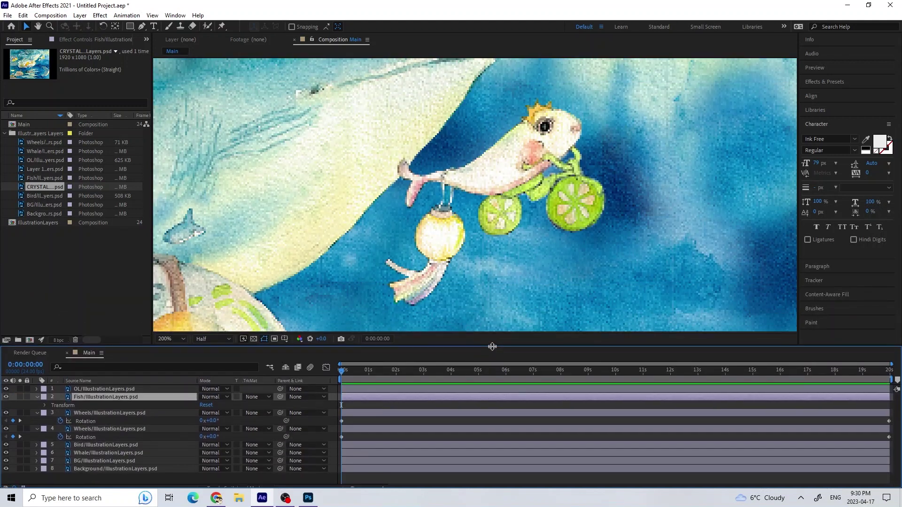
- Place puppet pins on the Fish layer's tail and belly with the Puppet Position Pin tool
{"action": "left_click_drag", "start_coordinate": [492, 347], "coordinate": [491, 348]}
{"action": "left_click_drag", "start_coordinate": [221, 26], "coordinate": [263, 60]}
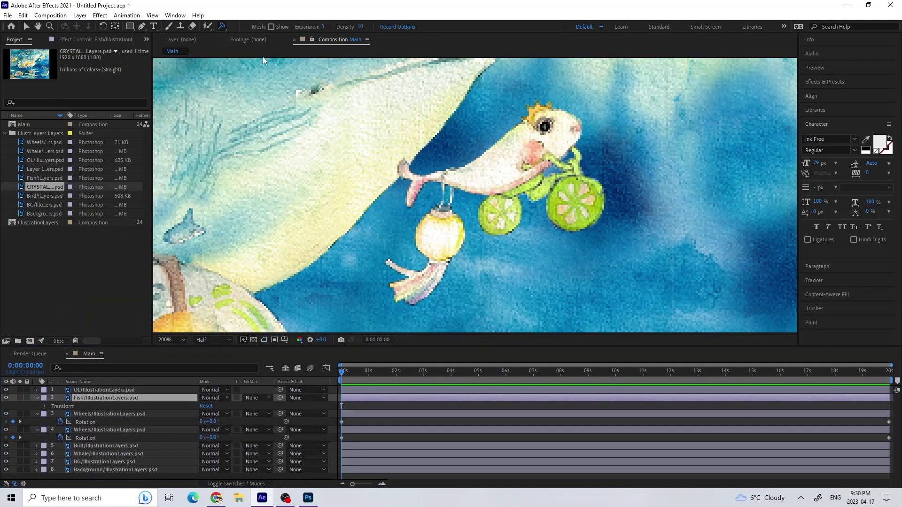
{"action": "left_click", "coordinate": [437, 176]}
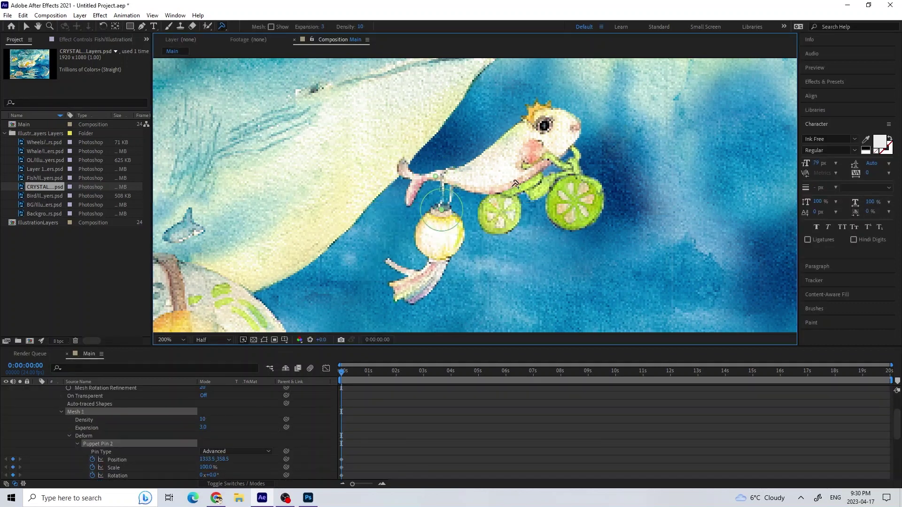
{"action": "left_click_drag", "start_coordinate": [222, 26], "coordinate": [249, 34]}
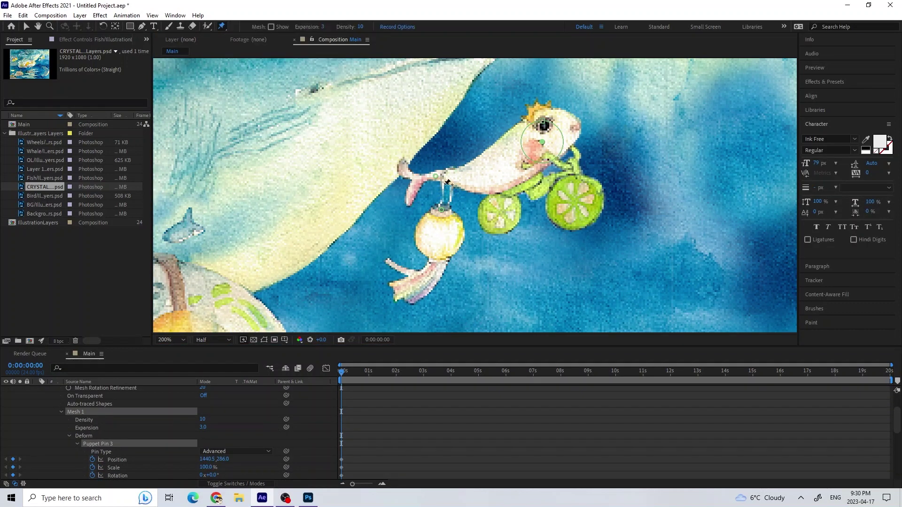
{"action": "left_click", "coordinate": [486, 191]}
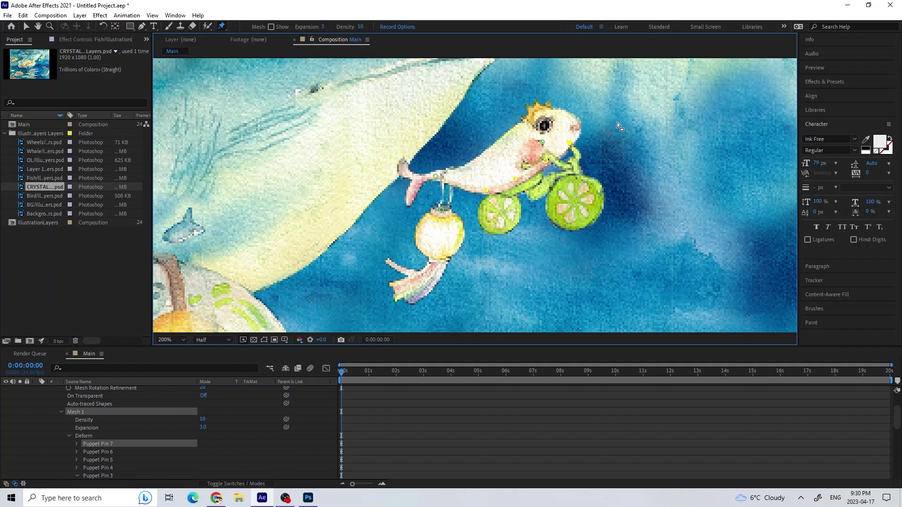
- Key the lantern pin rotation at 30.3° at 0:00:02:14 and -10.9° at 0:00:04:18
{"action": "left_click", "coordinate": [27, 25]}
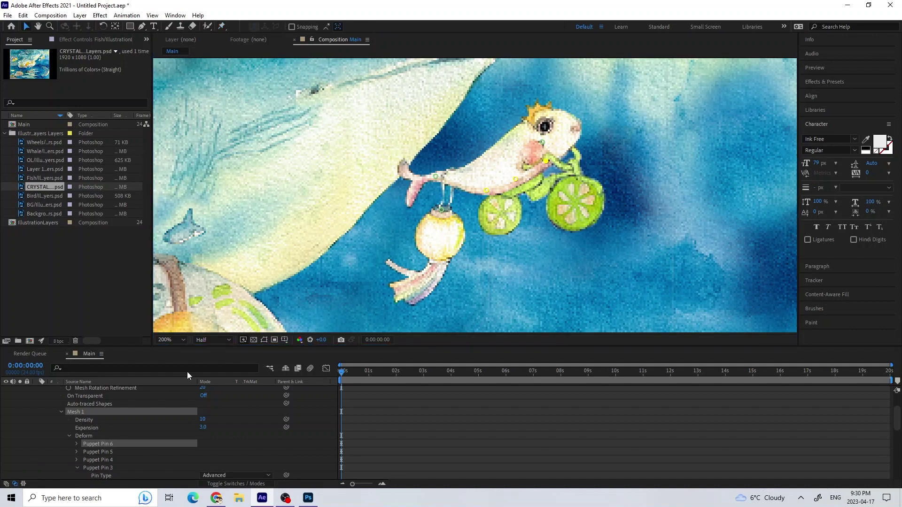
{"action": "left_click_drag", "start_coordinate": [201, 345], "coordinate": [201, 223]}
{"action": "left_click", "coordinate": [413, 247]}
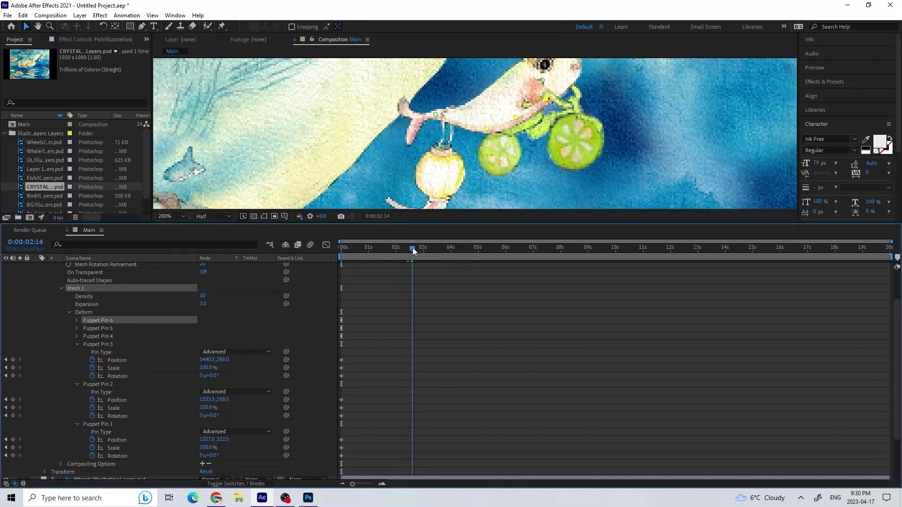
{"action": "left_click_drag", "start_coordinate": [460, 160], "coordinate": [451, 168]}
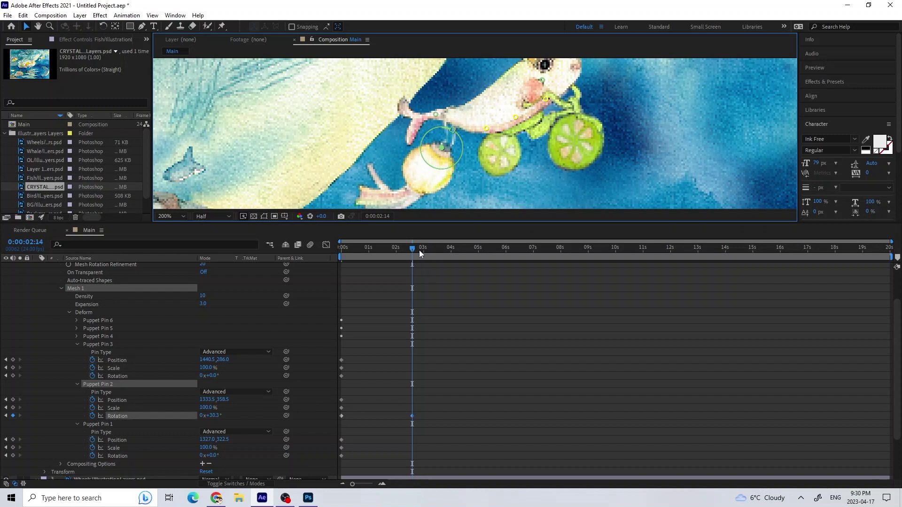
{"action": "left_click_drag", "start_coordinate": [419, 250], "coordinate": [470, 250]}
{"action": "left_click_drag", "start_coordinate": [461, 158], "coordinate": [468, 141]}
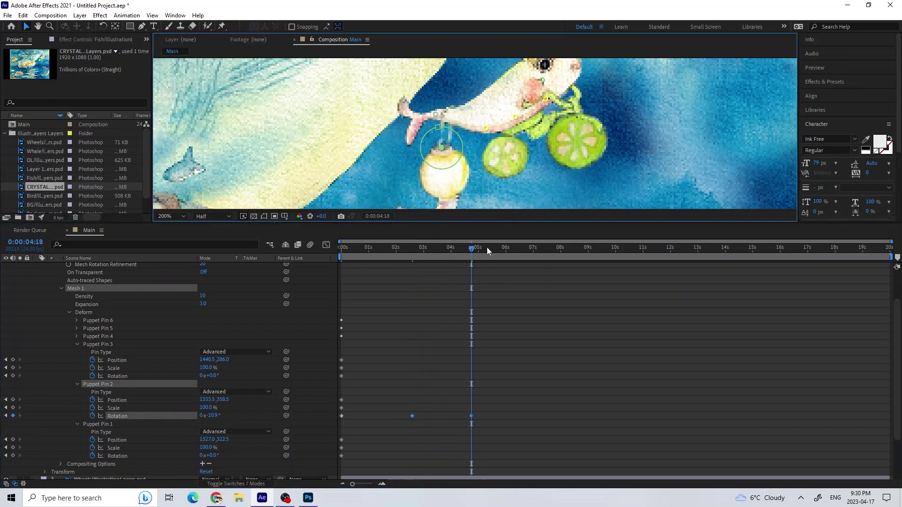
- Add a series of tail pin Rotation keyframes from about 3 seconds, then marquee-select them
{"action": "left_click_drag", "start_coordinate": [486, 247], "coordinate": [368, 247]}
{"action": "left_click_drag", "start_coordinate": [450, 102], "coordinate": [452, 98]}
{"action": "left_click_drag", "start_coordinate": [368, 247], "coordinate": [393, 247]}
{"action": "left_click_drag", "start_coordinate": [452, 101], "coordinate": [451, 99]}
{"action": "left_click_drag", "start_coordinate": [392, 247], "coordinate": [424, 247]}
{"action": "left_click_drag", "start_coordinate": [452, 102], "coordinate": [451, 100]}
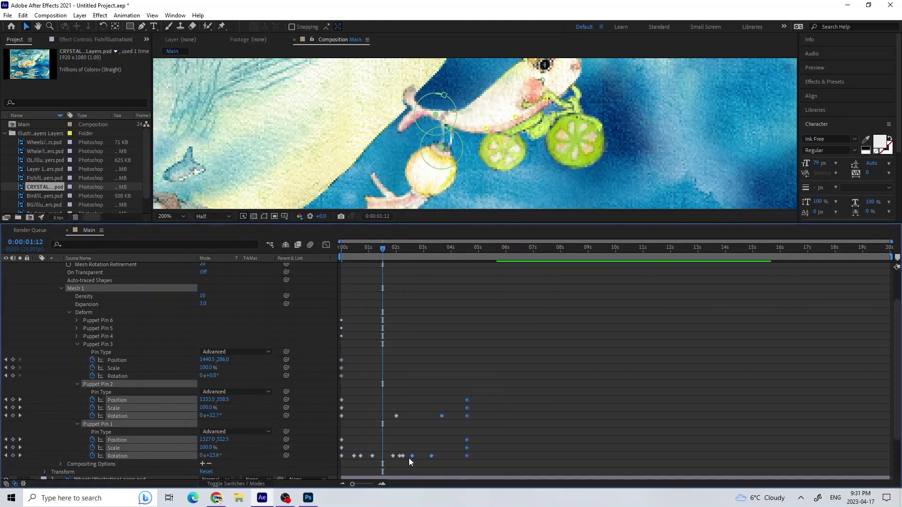
{"action": "scroll", "coordinate": [373, 439], "scroll_direction": "down", "scroll_amount": 1}
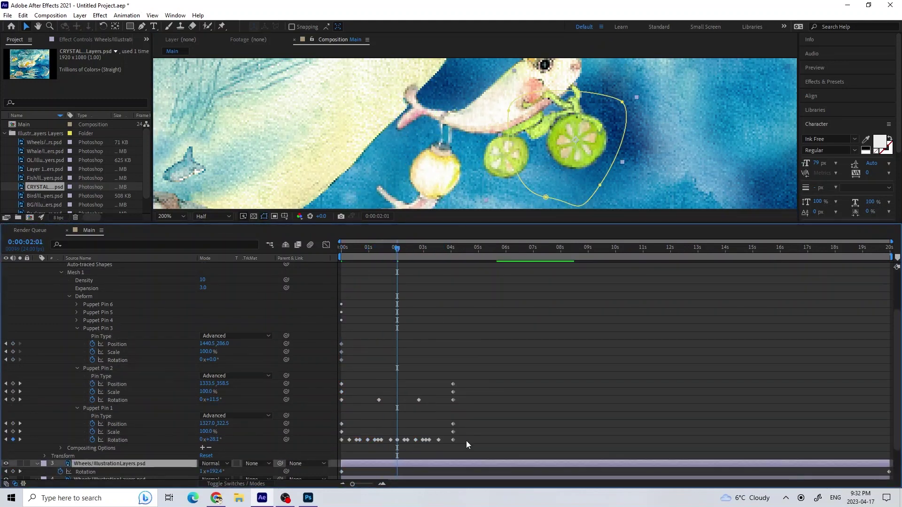
{"action": "left_click_drag", "start_coordinate": [466, 441], "coordinate": [335, 375]}
- Apply Easy Ease to the selected puppet pin Rotation keyframes
{"action": "right_click", "coordinate": [340, 384]}
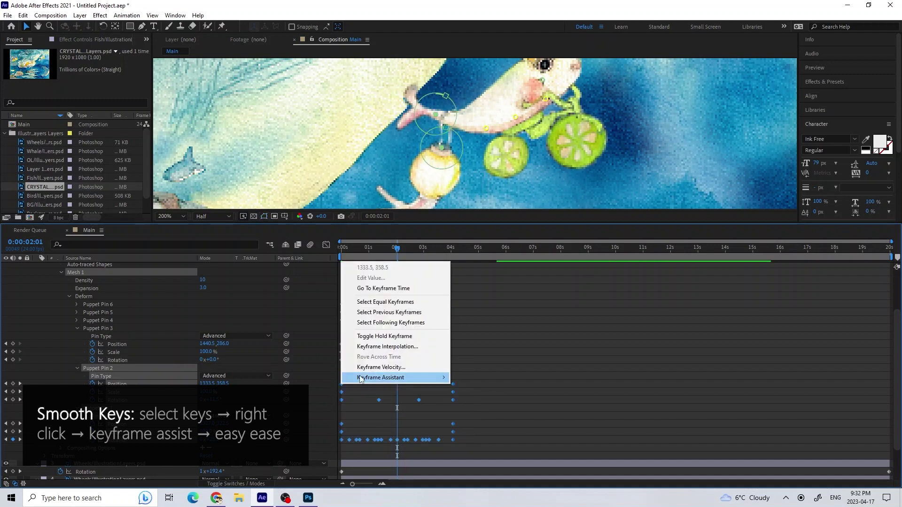
{"action": "mouse_move", "coordinate": [360, 378]}
{"action": "left_click", "coordinate": [498, 408]}
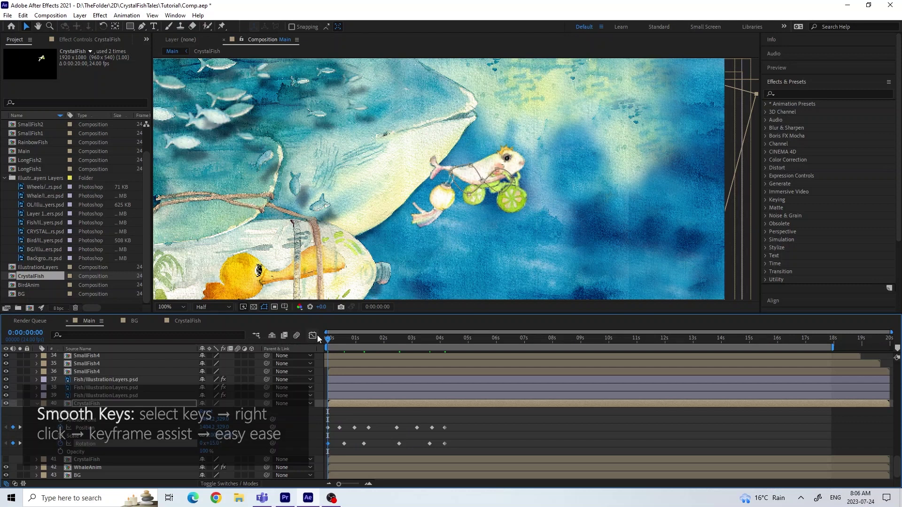
- In the Graph Editor, separate the X and Y curves and select the two middle X Position keys
{"action": "left_click", "coordinate": [312, 335]}
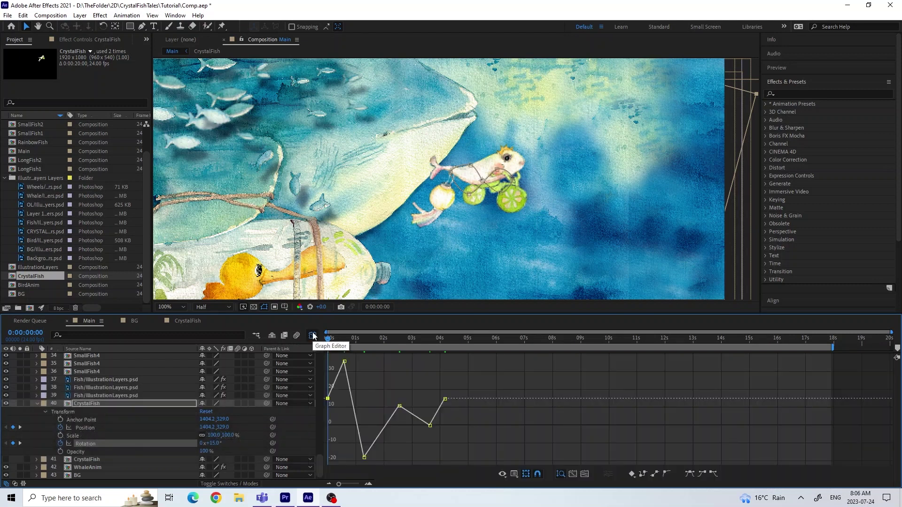
{"action": "left_click", "coordinate": [100, 424]}
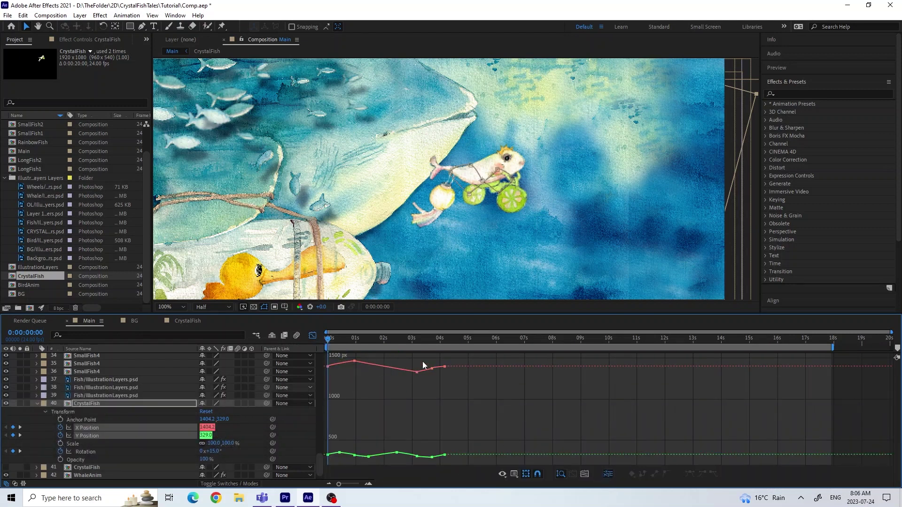
{"action": "left_click_drag", "start_coordinate": [431, 404], "coordinate": [350, 358]}
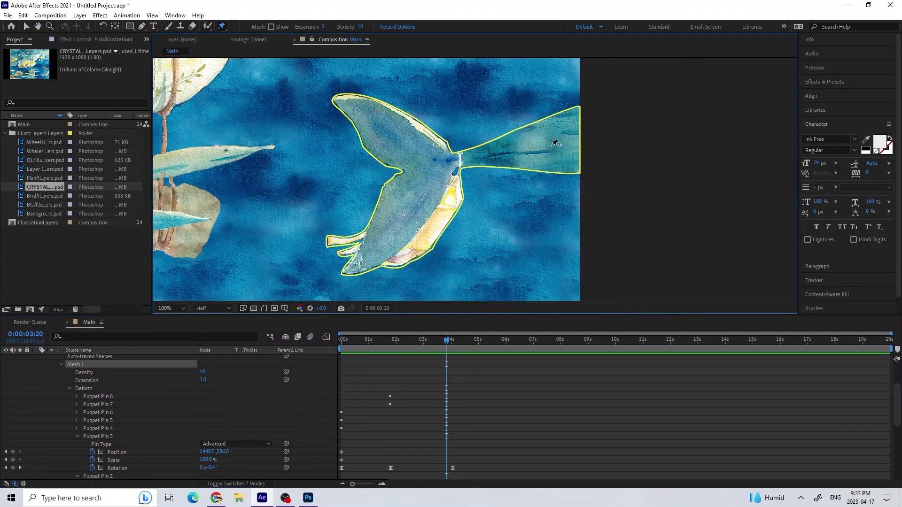
- Pose the whale tail pin at several times, shift a Rotation key earlier, and Easy Ease all keys with F9
{"action": "left_click_drag", "start_coordinate": [475, 178], "coordinate": [462, 285]}
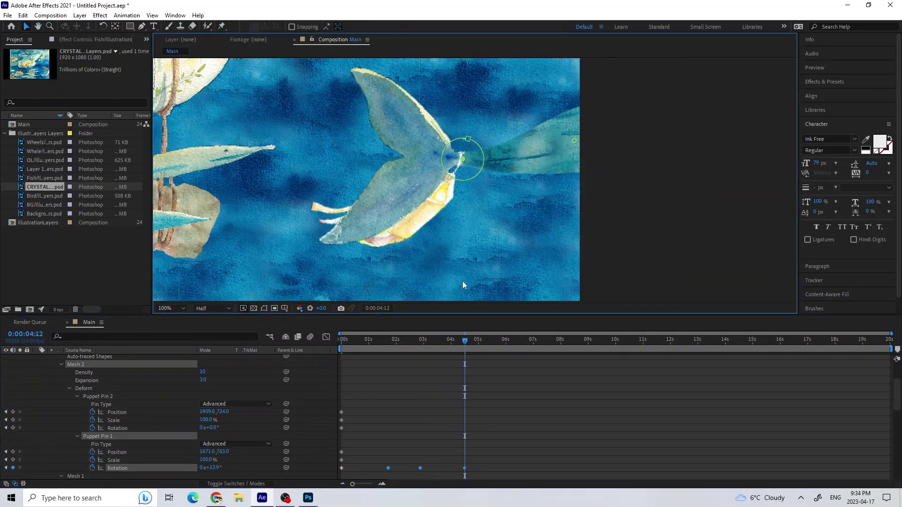
{"action": "left_click_drag", "start_coordinate": [574, 140], "coordinate": [583, 162]}
{"action": "left_click", "coordinate": [449, 340]}
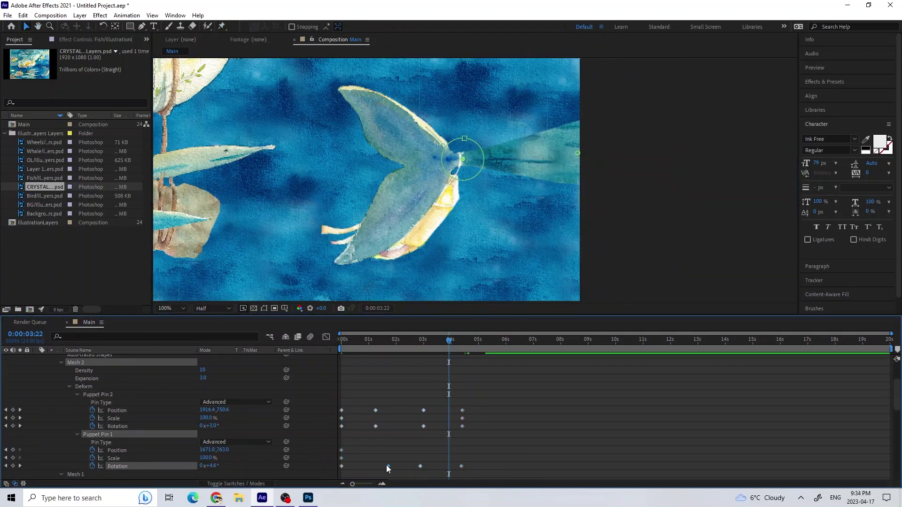
{"action": "left_click_drag", "start_coordinate": [387, 466], "coordinate": [376, 466]}
{"action": "left_click_drag", "start_coordinate": [584, 151], "coordinate": [574, 140]}
{"action": "key", "text": "F9"}
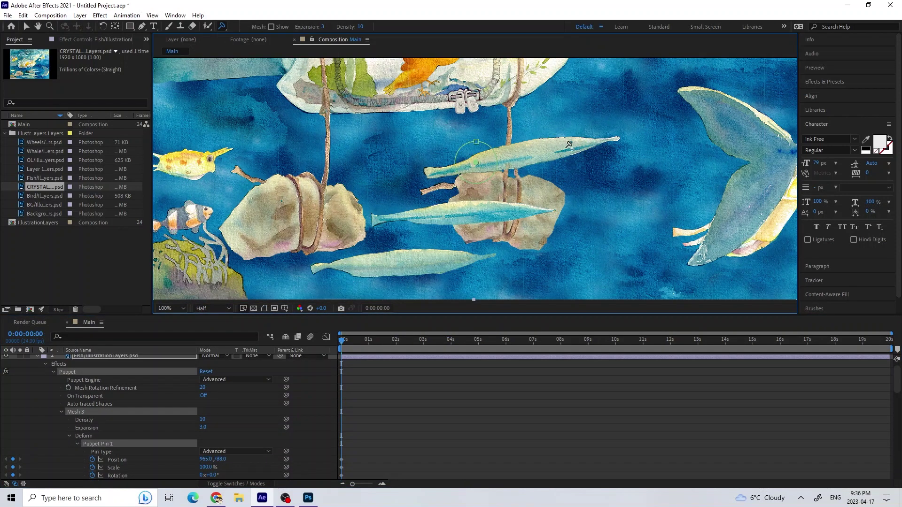
- Add two puppet pins along the needlefish and Easy Ease Pin 2's Rotation keyframes
{"action": "left_click", "coordinate": [569, 145]}
{"action": "left_click", "coordinate": [504, 159]}
{"action": "key", "text": "space"}
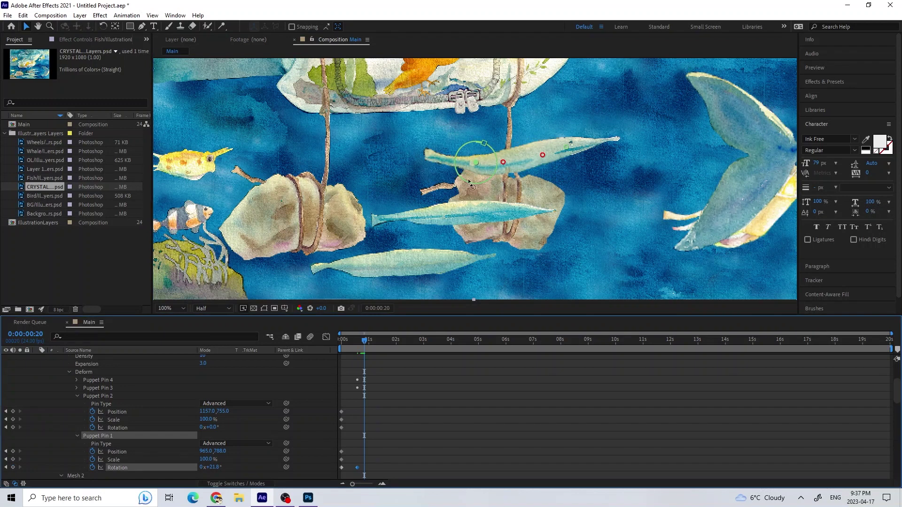
{"action": "left_click", "coordinate": [385, 339]}
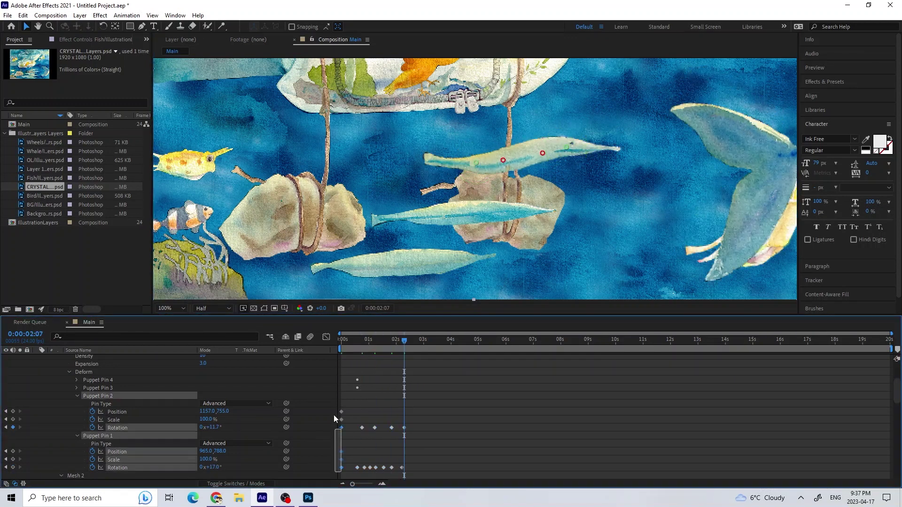
{"action": "right_click", "coordinate": [374, 427]}
{"action": "left_click", "coordinate": [587, 354]}
- Copy the pin keyframe block and paste it at 3 seconds and again at about 5:12
{"action": "left_click_drag", "start_coordinate": [434, 438], "coordinate": [352, 426]}
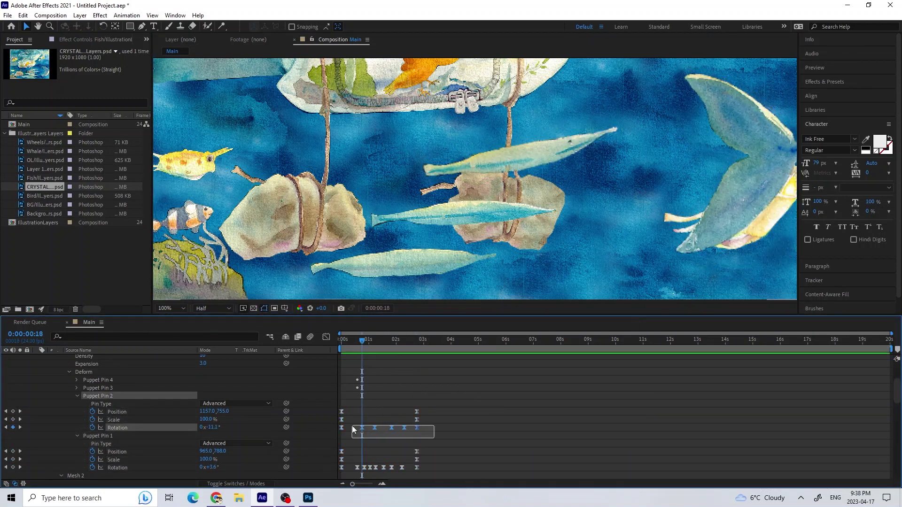
{"action": "key", "text": "shift+F3"}
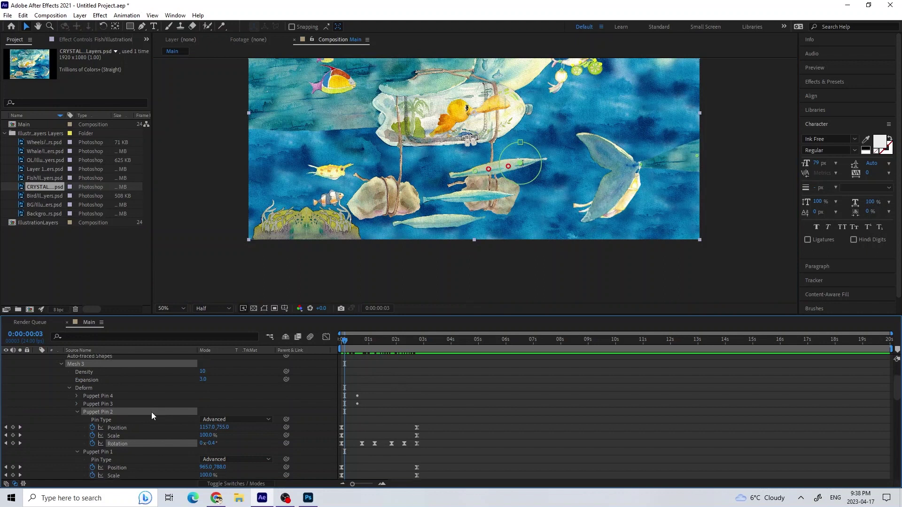
{"action": "scroll", "coordinate": [151, 415], "scroll_direction": "down", "scroll_amount": 1}
{"action": "left_click_drag", "start_coordinate": [439, 350], "coordinate": [359, 464]}
{"action": "key", "text": "ctrl+c"}
{"action": "left_click", "coordinate": [417, 339]}
{"action": "key", "text": "ctrl+v"}
{"action": "left_click", "coordinate": [489, 339]}
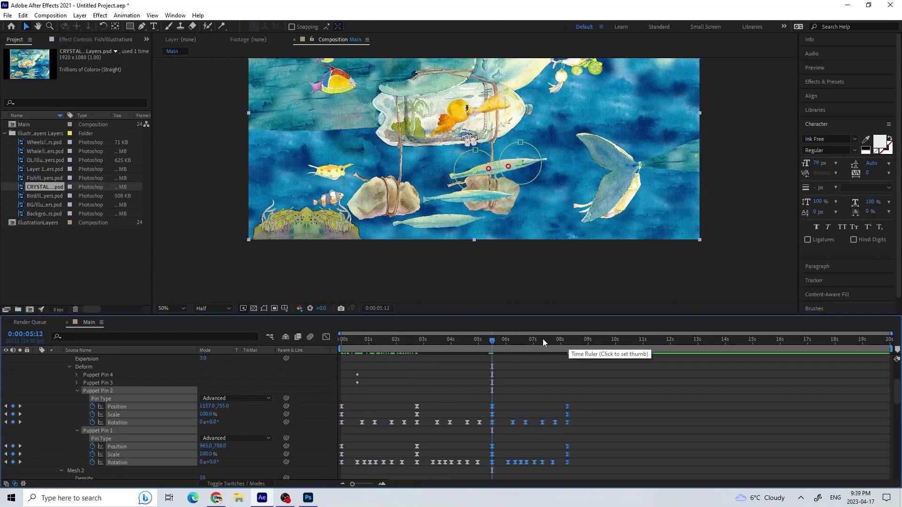
{"action": "key", "text": "ctrl+v"}
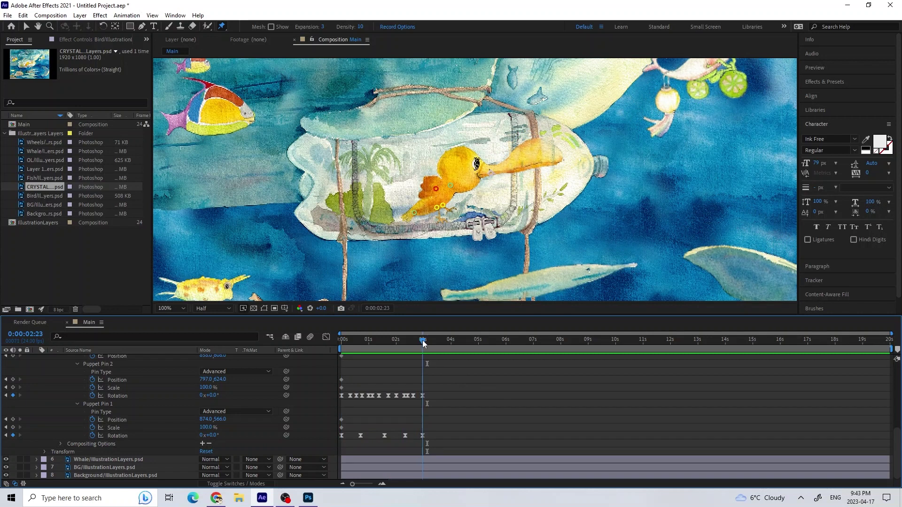
- Duplicate the Bird layer, hide one copy, and pre-compose both as BirdAnim
{"action": "left_click", "coordinate": [83, 391]}
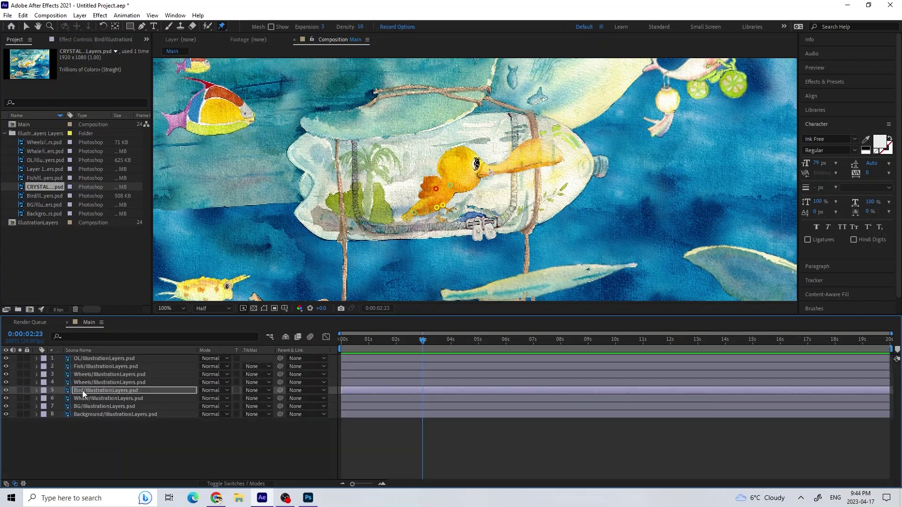
{"action": "key", "text": "ctrl+d"}
{"action": "left_click", "coordinate": [5, 390]}
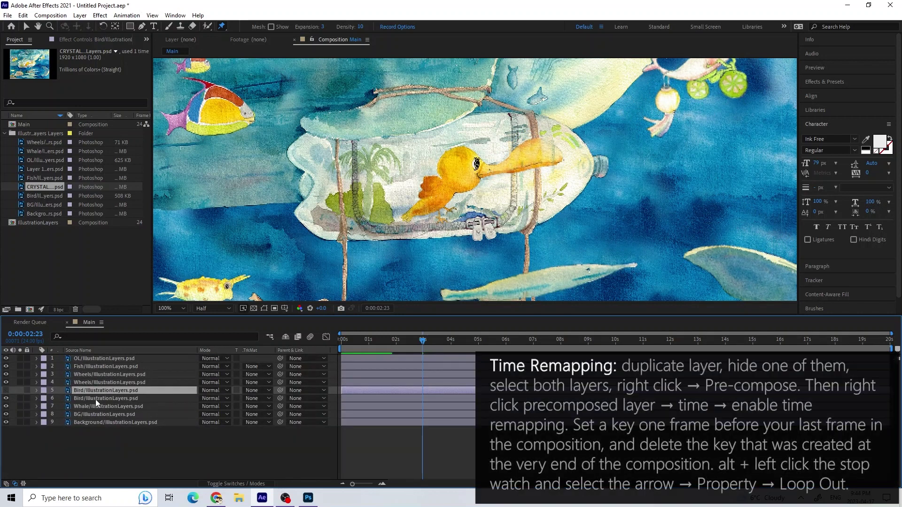
{"action": "left_click", "coordinate": [95, 399], "text": "ctrl"}
{"action": "right_click", "coordinate": [96, 399]}
{"action": "left_click", "coordinate": [135, 351]}
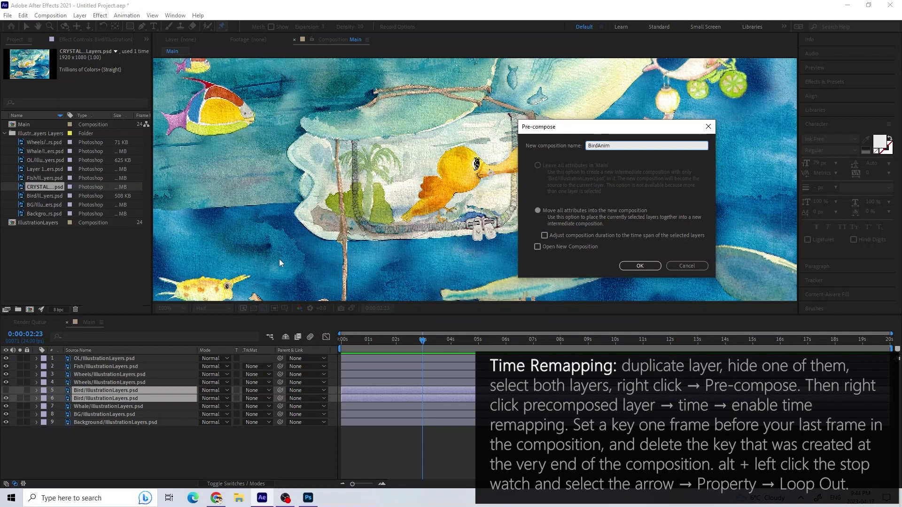
{"action": "left_click", "coordinate": [640, 266]}
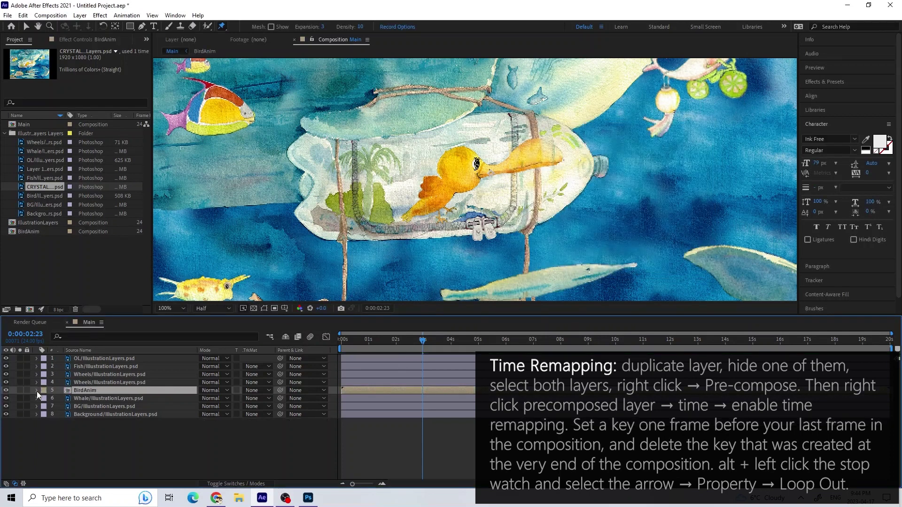
- Enable Time Remapping on the BirdAnim layer
{"action": "right_click", "coordinate": [92, 390]}
{"action": "mouse_move", "coordinate": [141, 175]}
{"action": "left_click", "coordinate": [245, 175]}
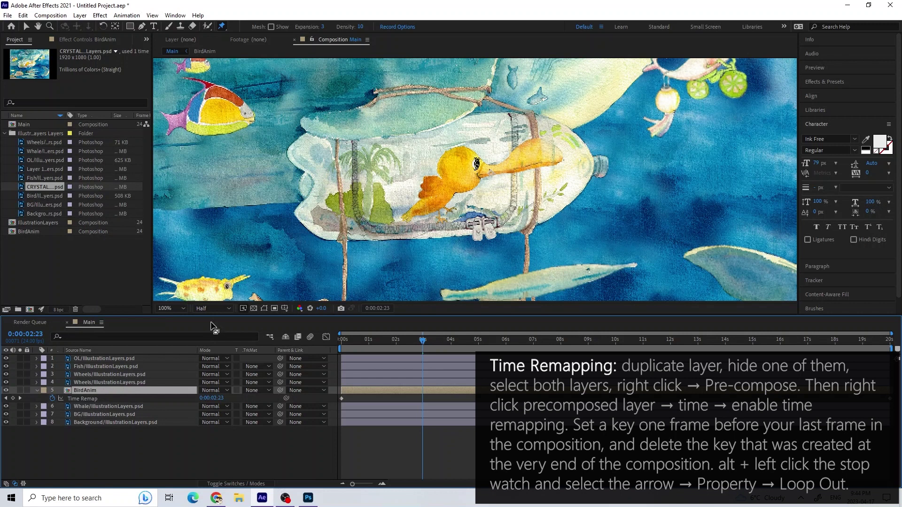
{"action": "left_click_drag", "start_coordinate": [353, 484], "coordinate": [367, 485]}
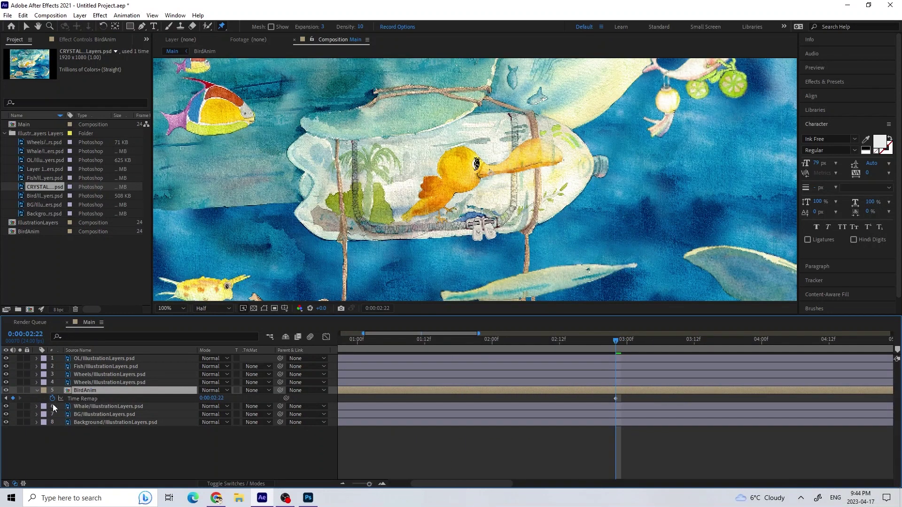
- Add a loopOut cycle expression to Time Remap and preview the looping bird
{"action": "left_click", "coordinate": [52, 399], "text": "alt"}
{"action": "left_click", "coordinate": [234, 406]}
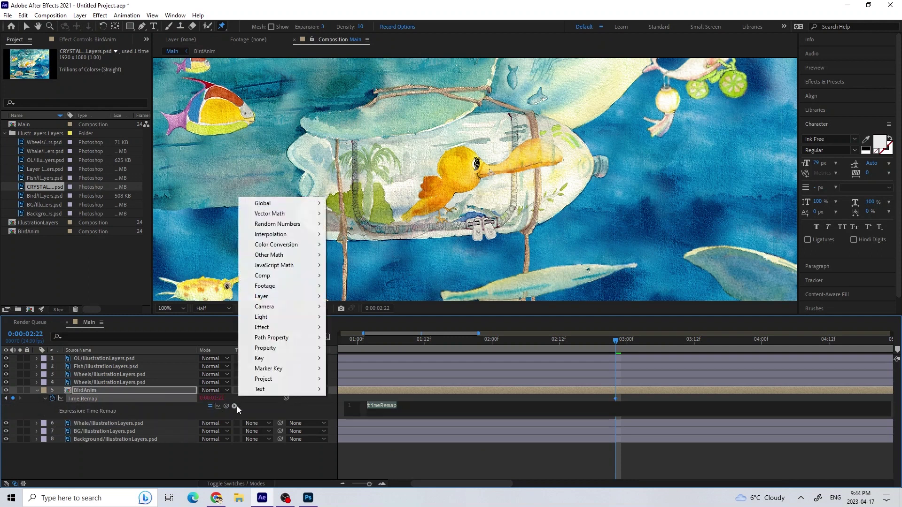
{"action": "mouse_move", "coordinate": [272, 347]}
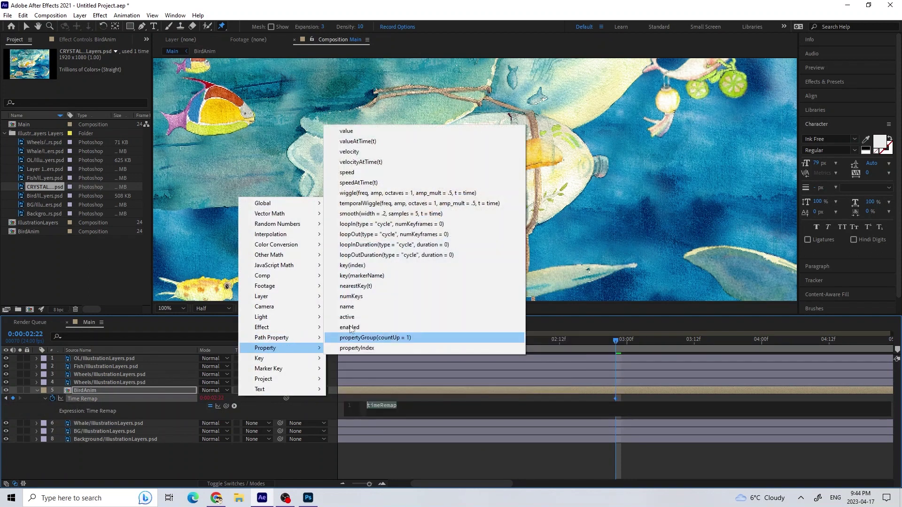
{"action": "left_click", "coordinate": [379, 234]}
{"action": "left_click", "coordinate": [486, 460]}
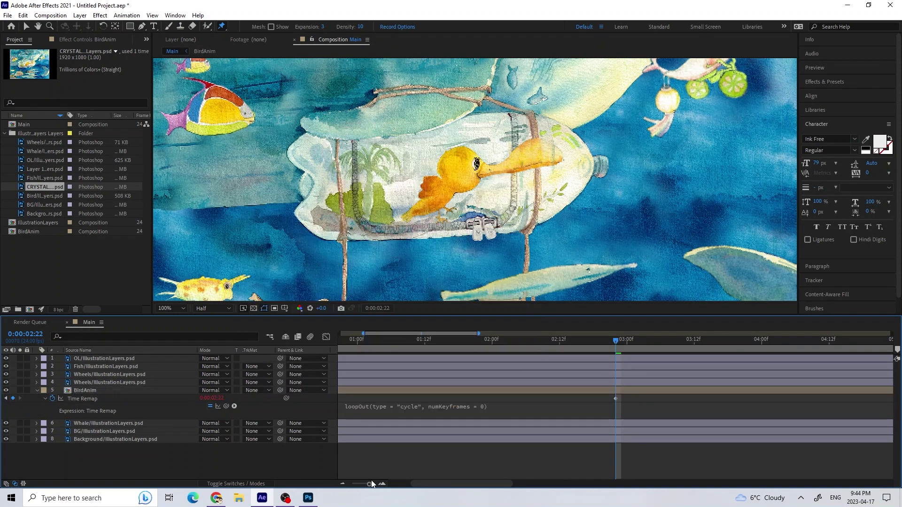
{"action": "left_click_drag", "start_coordinate": [369, 484], "coordinate": [346, 488]}
{"action": "key", "text": "space"}
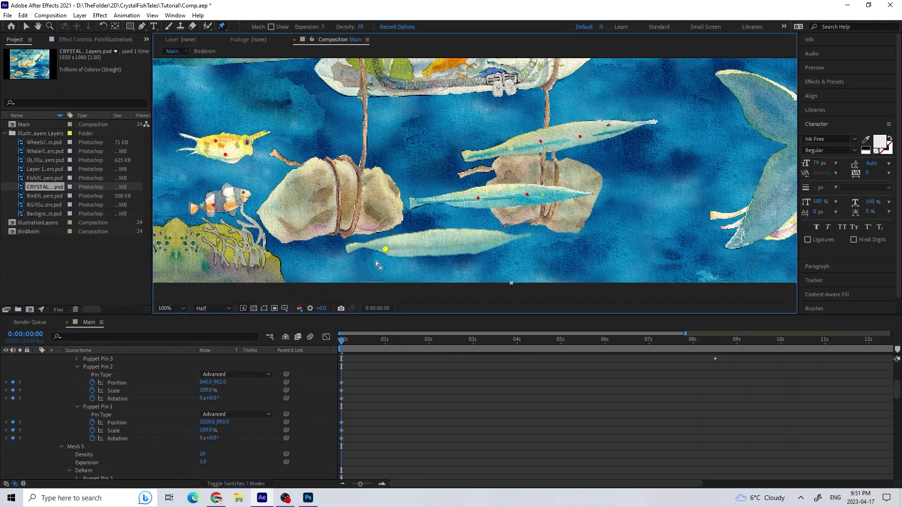
- Bend the lower needlefish by rotating its puppet pin to -17°
{"action": "left_click_drag", "start_coordinate": [419, 242], "coordinate": [416, 233]}
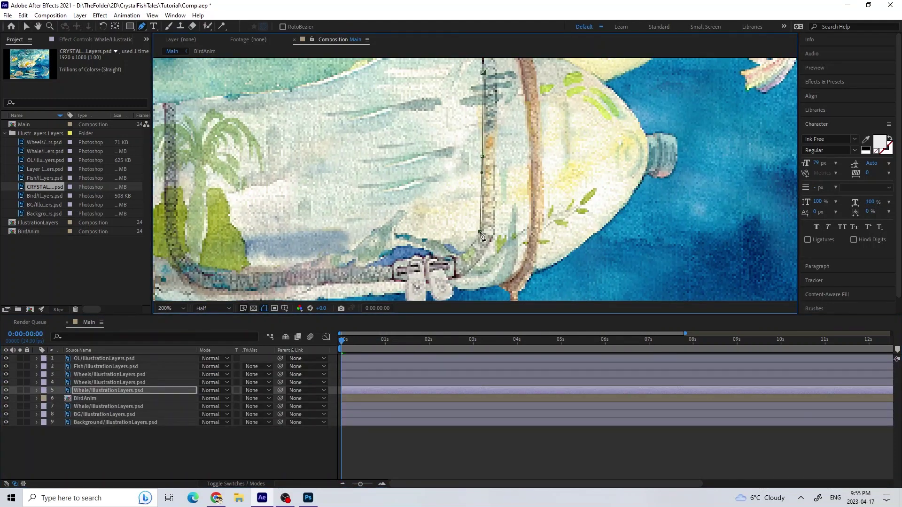
- Check the whale pin keyframe curves in the Graph Editor, then bring up the Whale layers' context menu
{"action": "scroll", "coordinate": [519, 229], "scroll_direction": "down", "scroll_amount": 3}
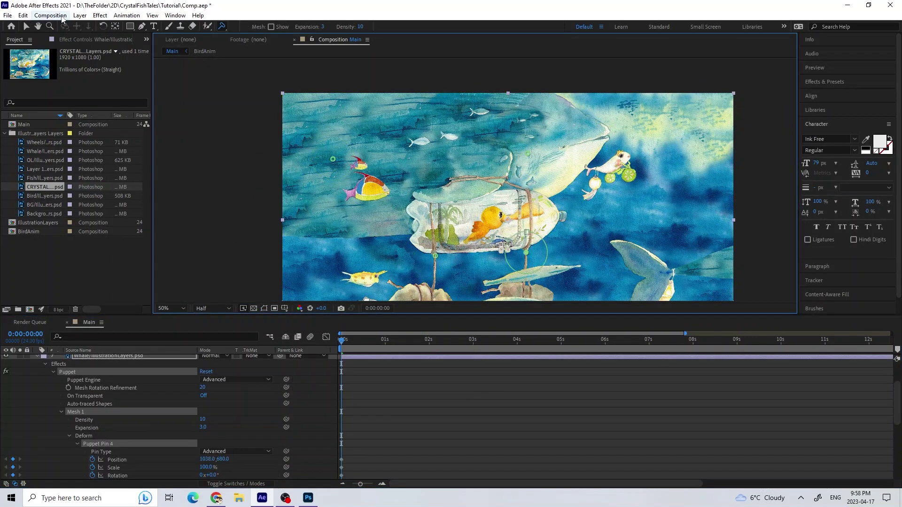
{"action": "scroll", "coordinate": [544, 147], "scroll_direction": "up", "scroll_amount": 3}
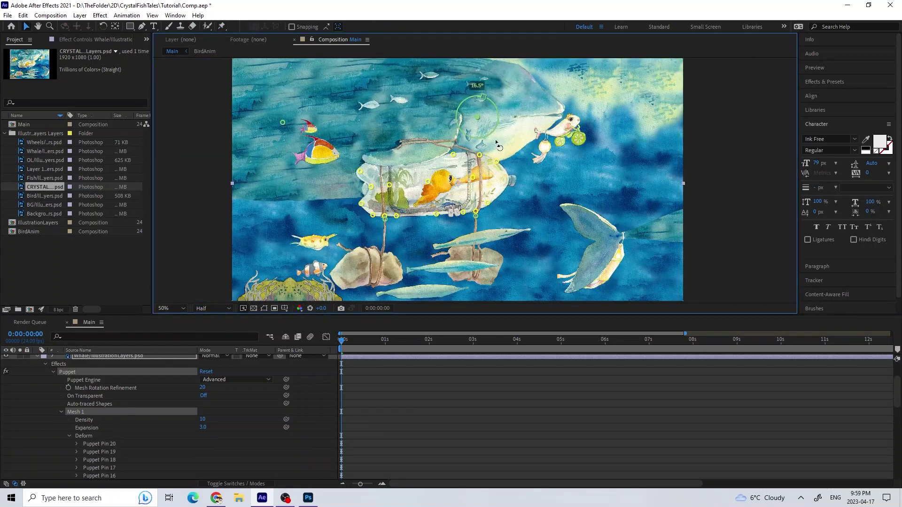
{"action": "scroll", "coordinate": [458, 211], "scroll_direction": "up", "scroll_amount": 4}
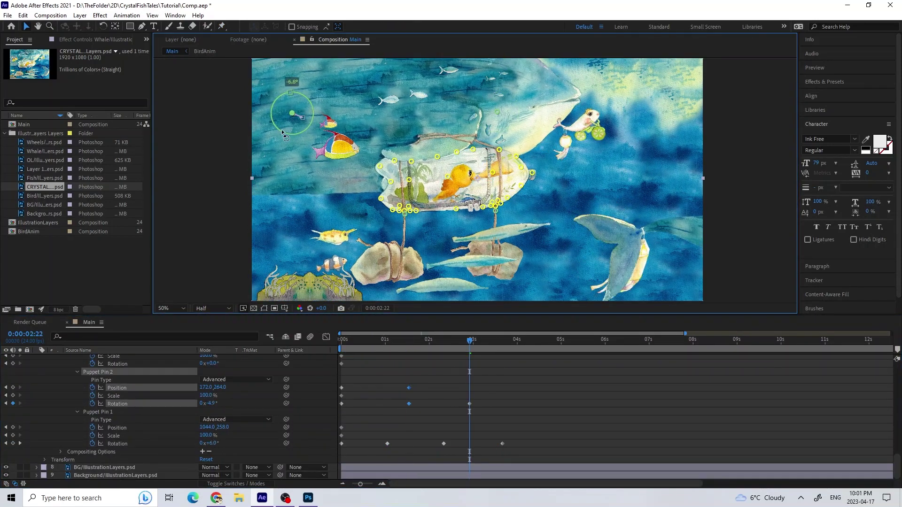
{"action": "right_click", "coordinate": [399, 387]}
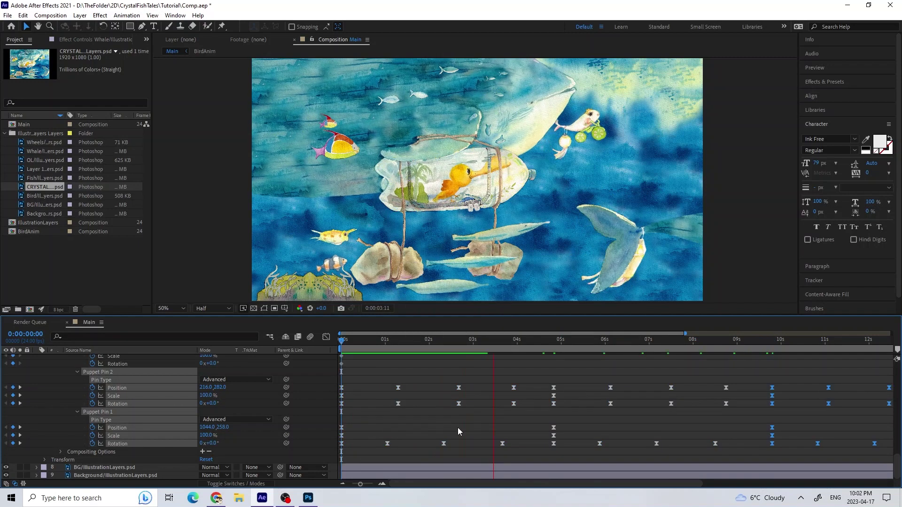
{"action": "key", "text": "shift+F3"}
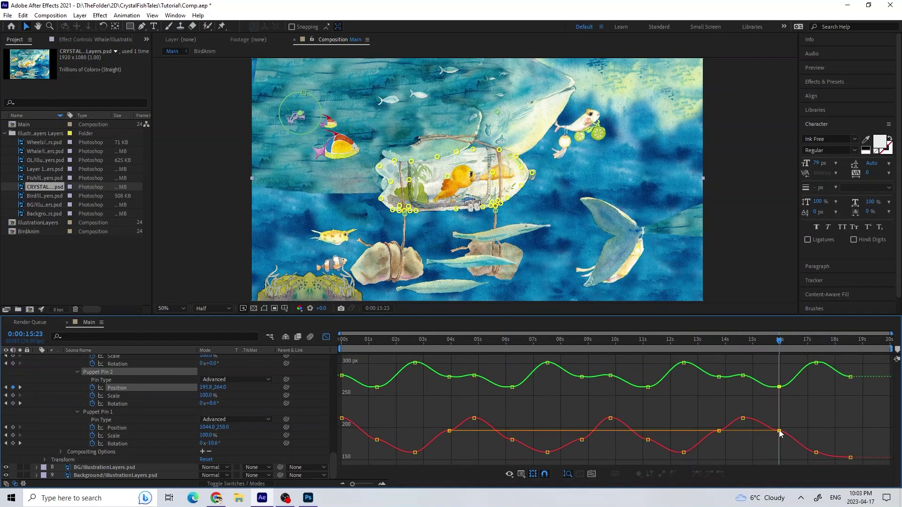
{"action": "key", "text": "shift+F3"}
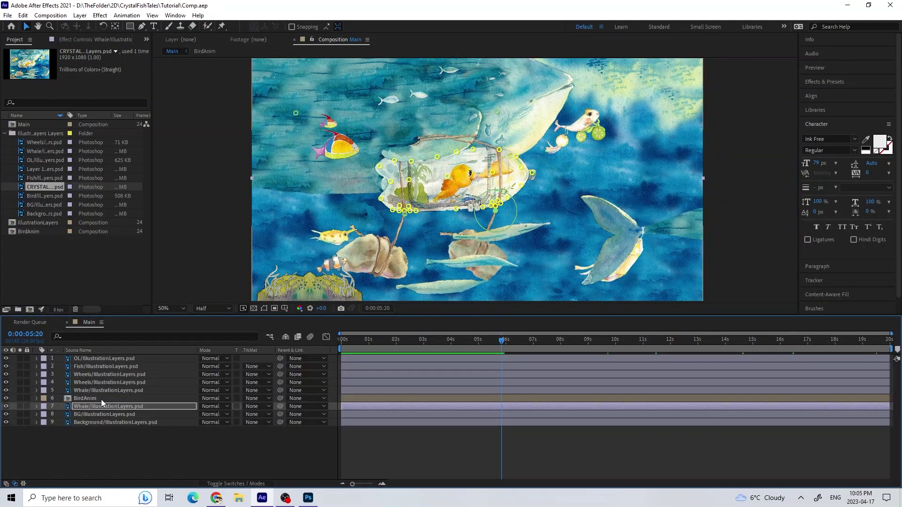
{"action": "right_click", "coordinate": [100, 399]}
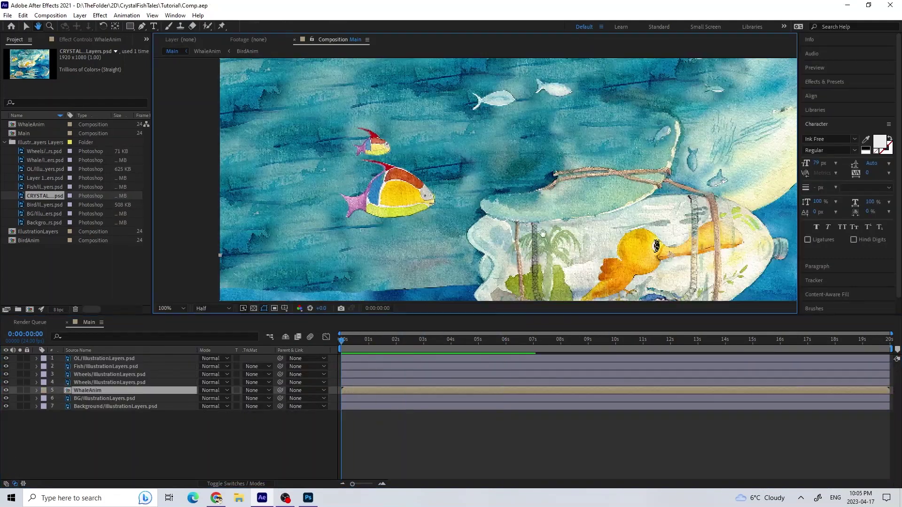
- Confirm the WhaleAnim pre-compose and move the current time to frame 6
{"action": "left_click", "coordinate": [37, 391]}
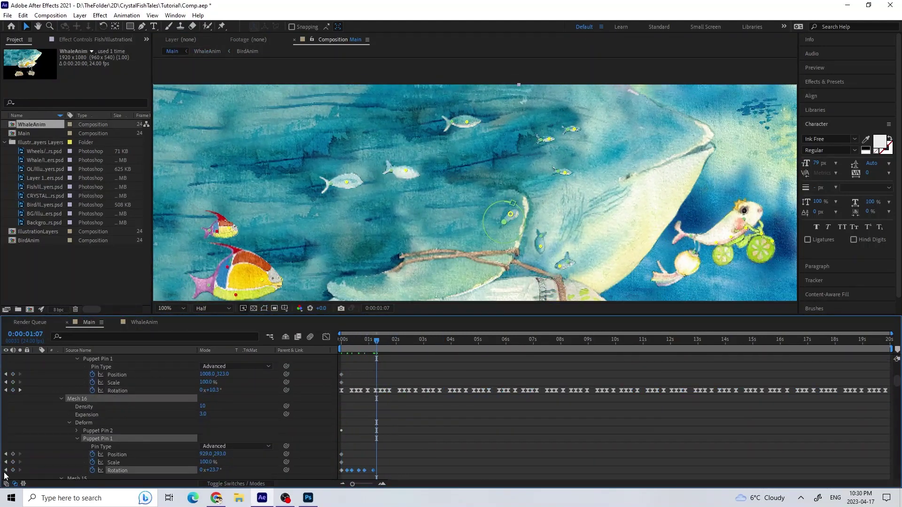
{"action": "left_click", "coordinate": [350, 342]}
{"action": "scroll", "coordinate": [361, 396], "scroll_direction": "up", "scroll_amount": 5}
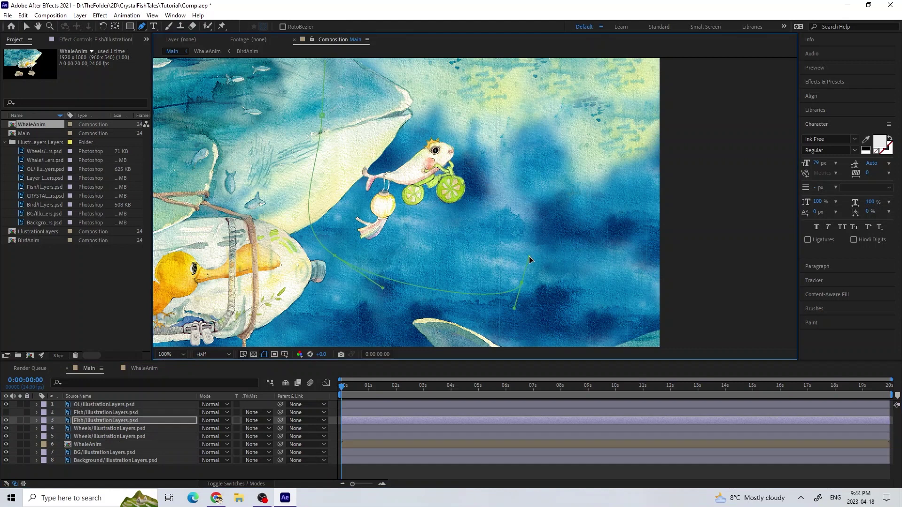
- Pre-compose the crystal fish layers into a new composition named CrystalFish
{"action": "left_click", "coordinate": [141, 437], "text": "shift"}
{"action": "right_click", "coordinate": [185, 436]}
{"action": "left_click", "coordinate": [212, 376]}
{"action": "type", "text": "CrystalFish"}
{"action": "left_click", "coordinate": [644, 266]}
{"action": "scroll", "coordinate": [491, 155], "scroll_direction": "down", "scroll_amount": 2}
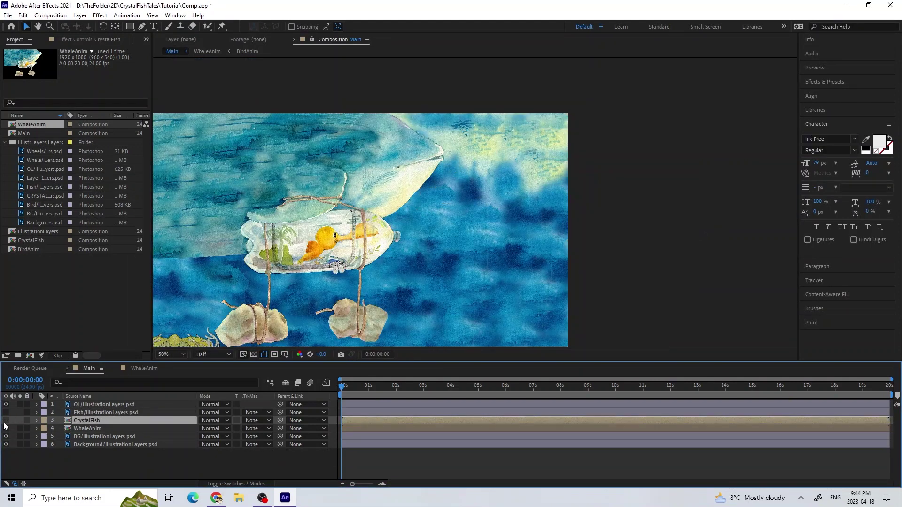
- Make the Fish layer visible again and duplicate it into many copies with Ctrl+D
{"action": "key", "text": "v"}
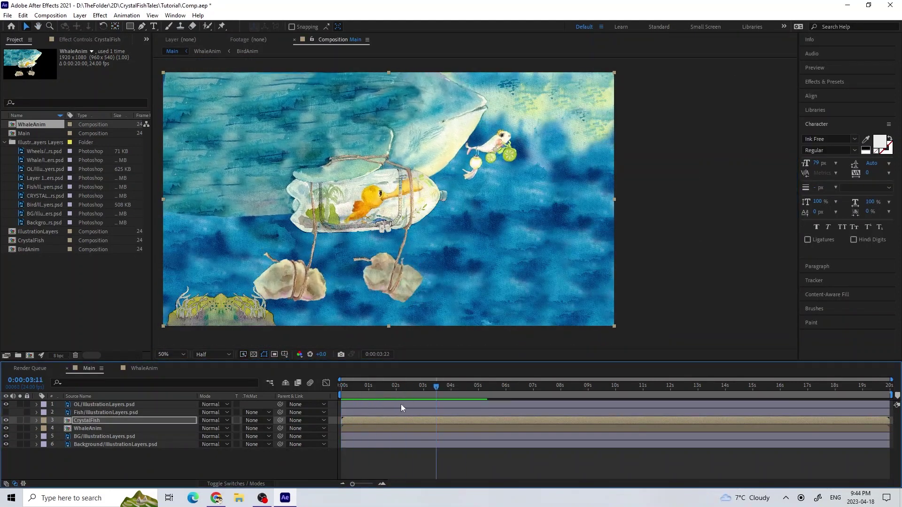
{"action": "left_click", "coordinate": [6, 413]}
{"action": "left_click", "coordinate": [97, 413]}
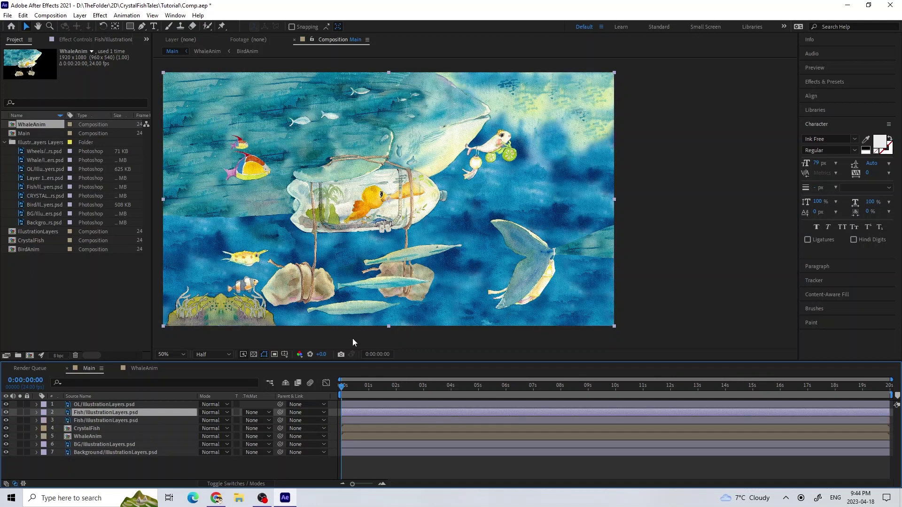
{"action": "key", "text": "ctrl+d"}
{"action": "key", "text": "ctrl+d"}
{"action": "key", "text": "ctrl+d"}
{"action": "key", "text": "ctrl+d"}
{"action": "key", "text": "ctrl+d"}
{"action": "key", "text": "ctrl+d"}
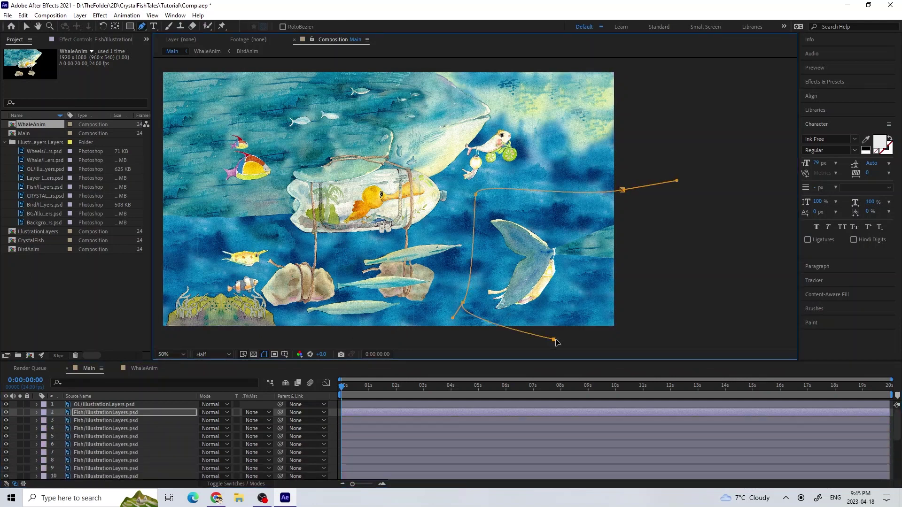
- Step through the Fish copy layers one by one, each isolating a single small fish
{"action": "left_click", "coordinate": [331, 275]}
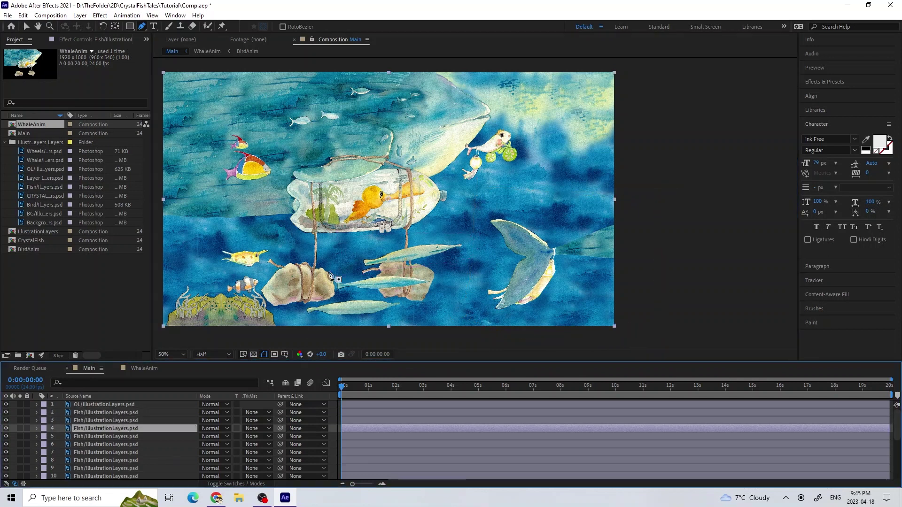
{"action": "left_click", "coordinate": [297, 318]}
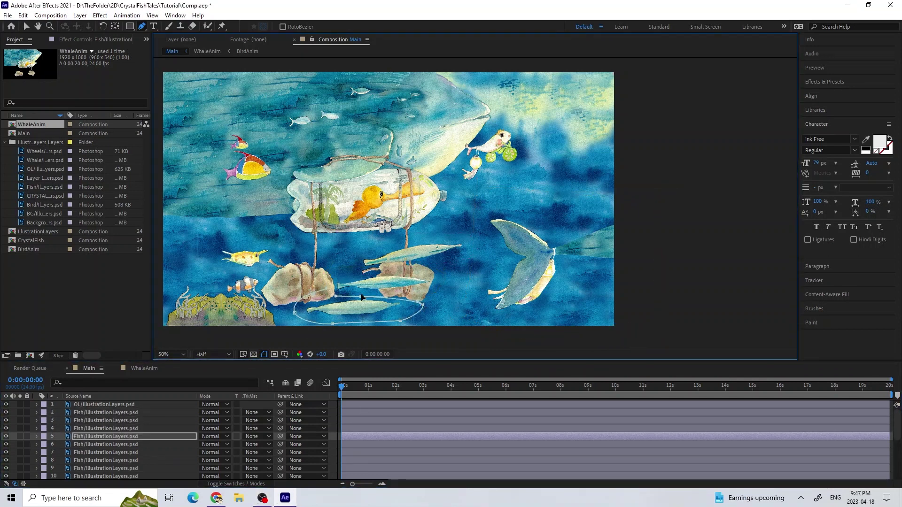
{"action": "left_click", "coordinate": [95, 445]}
{"action": "left_click", "coordinate": [96, 453]}
{"action": "key", "text": "ctrl+Down"}
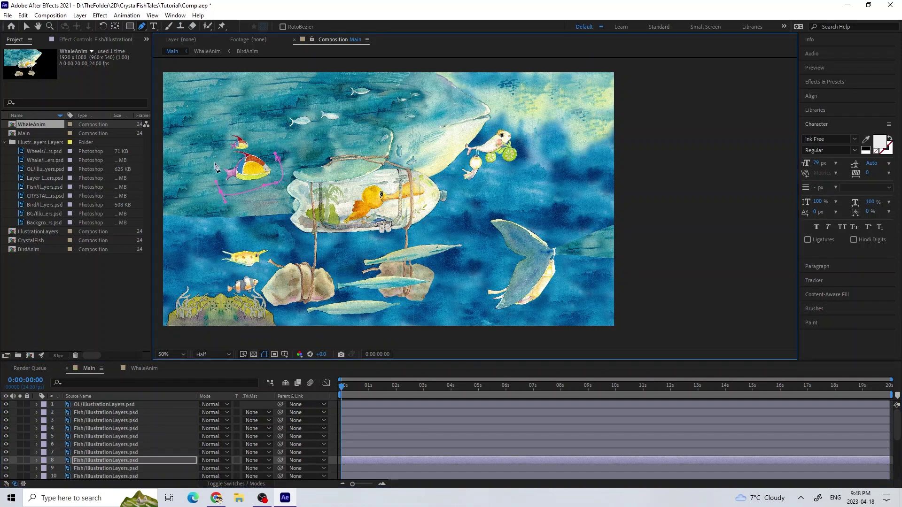
{"action": "scroll", "coordinate": [570, 202], "scroll_direction": "up", "scroll_amount": 2}
{"action": "key", "text": "ctrl+Down"}
{"action": "key", "text": "ctrl+Down"}
{"action": "key", "text": "ctrl+Down"}
{"action": "left_click_drag", "start_coordinate": [642, 153], "coordinate": [359, 135]}
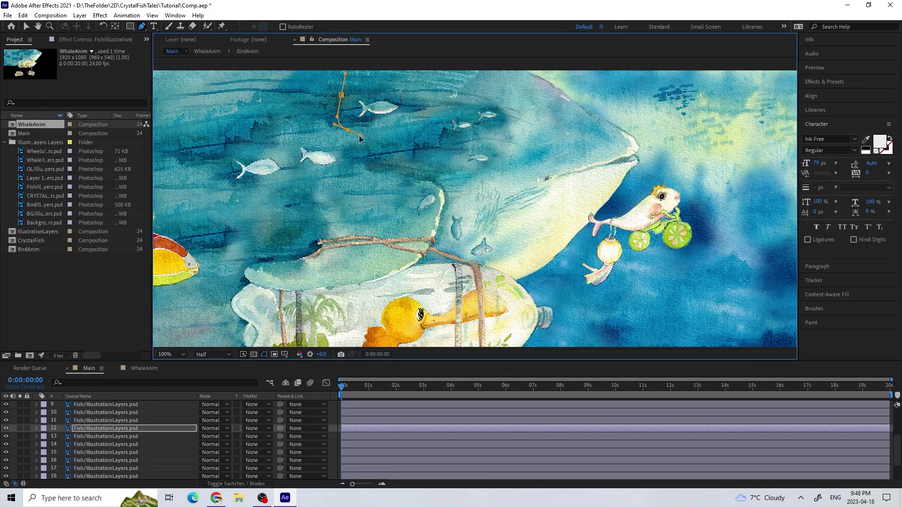
{"action": "key", "text": "ctrl+Down"}
{"action": "key", "text": "ctrl+Down"}
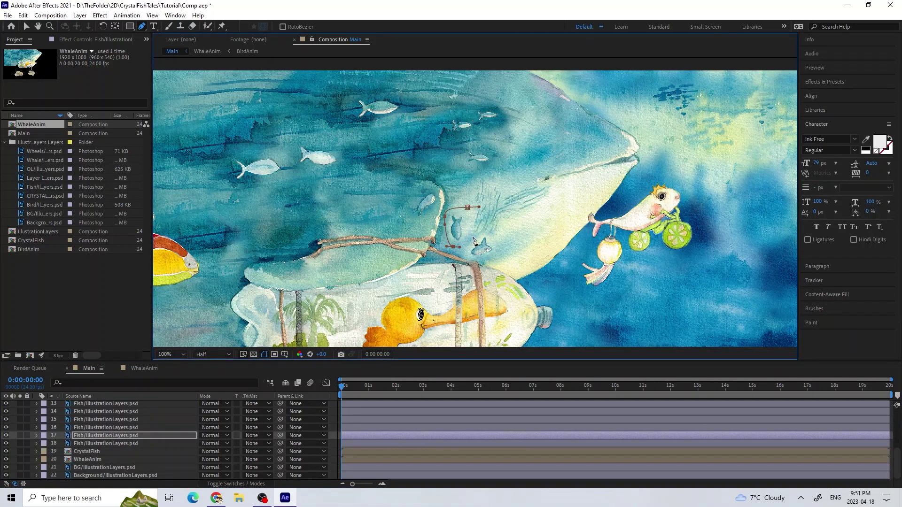
- Split the viewer into 2 Views with Custom View 1 on the left
{"action": "key", "text": "v"}
{"action": "key", "text": "comma"}
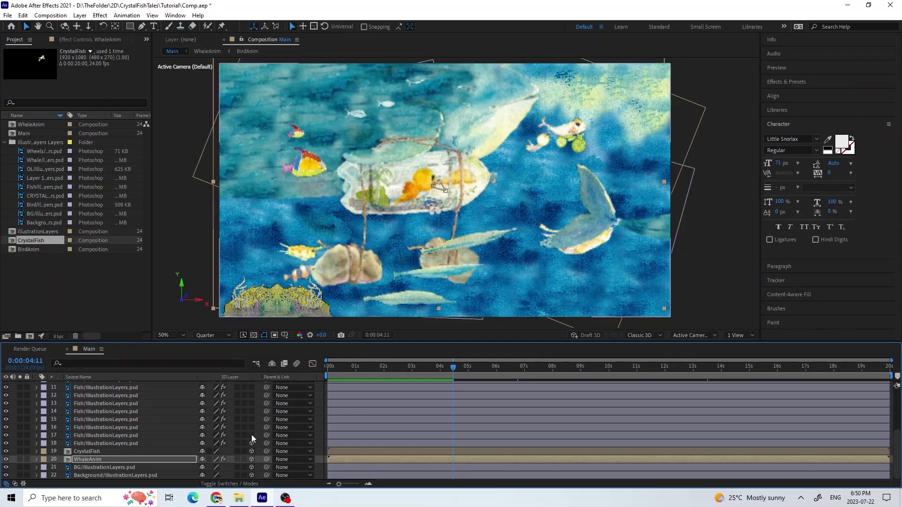
{"action": "scroll", "coordinate": [252, 434], "scroll_direction": "up", "scroll_amount": 5}
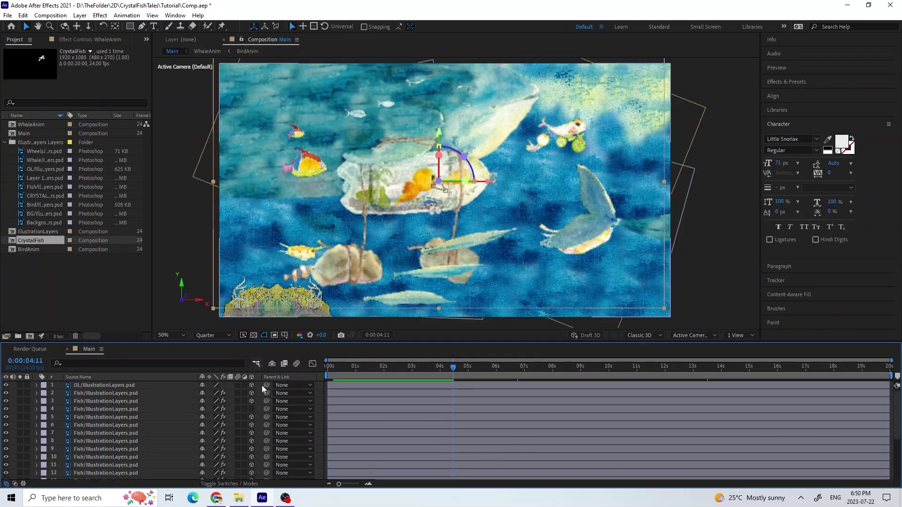
{"action": "left_click", "coordinate": [737, 337]}
{"action": "left_click", "coordinate": [744, 359]}
{"action": "left_click", "coordinate": [684, 335]}
{"action": "left_click", "coordinate": [698, 272]}
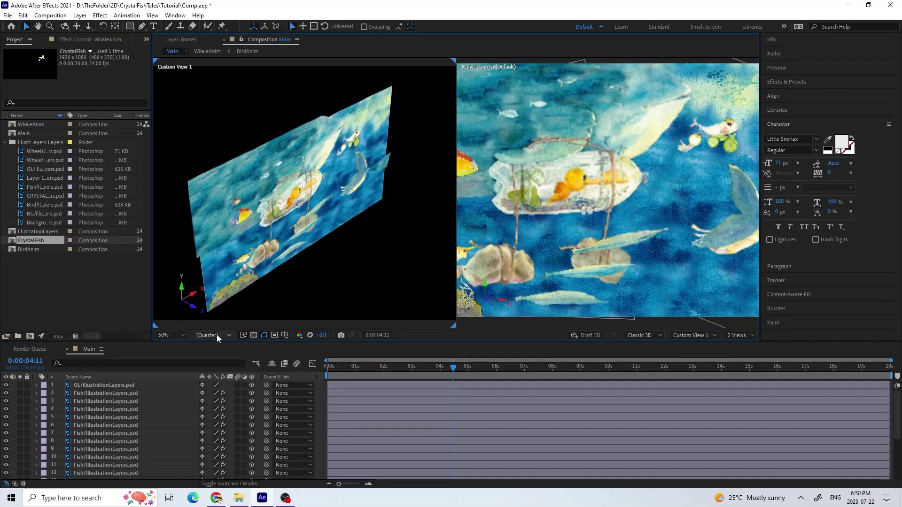
- Add a new Camera layer to the Main composition with default settings
{"action": "left_click", "coordinate": [80, 15]}
{"action": "mouse_move", "coordinate": [92, 26]}
{"action": "left_click", "coordinate": [250, 58]}
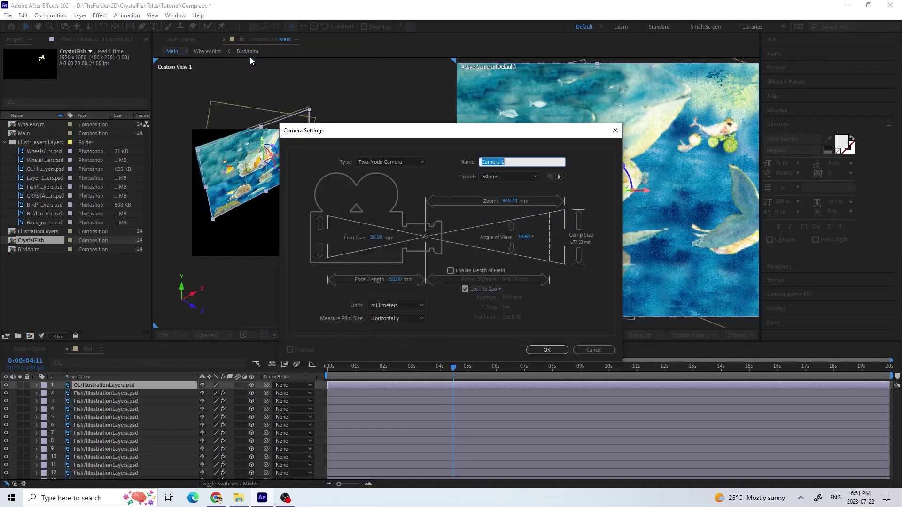
{"action": "key", "text": "Return"}
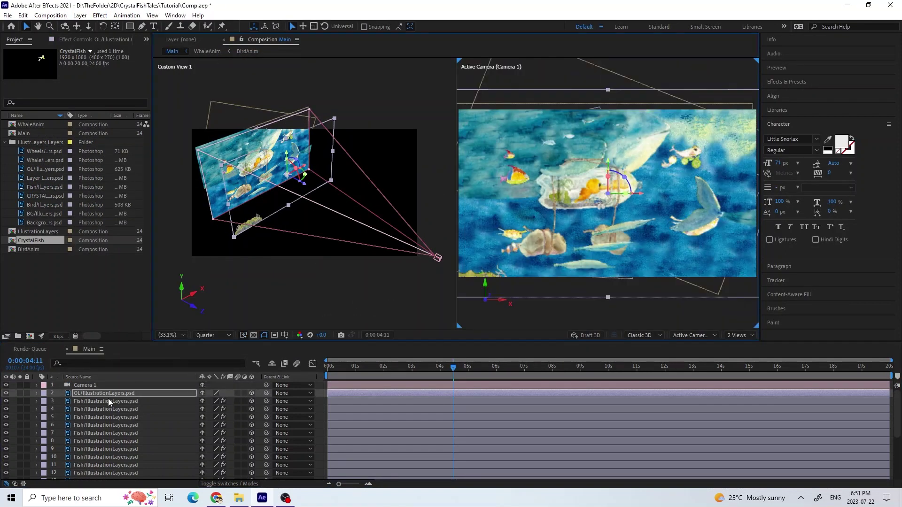
- Shrink the OL overlay layer's scale to push it back, and move the camera
{"action": "left_click_drag", "start_coordinate": [334, 118], "coordinate": [357, 172]}
{"action": "left_click", "coordinate": [37, 393]}
{"action": "left_click_drag", "start_coordinate": [209, 425], "coordinate": [188, 425]}
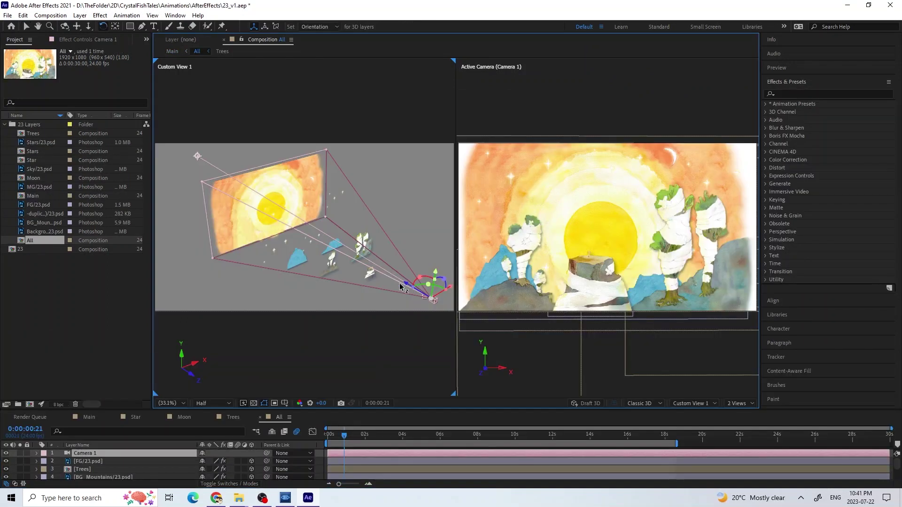
{"action": "left_click_drag", "start_coordinate": [343, 263], "coordinate": [455, 285]}
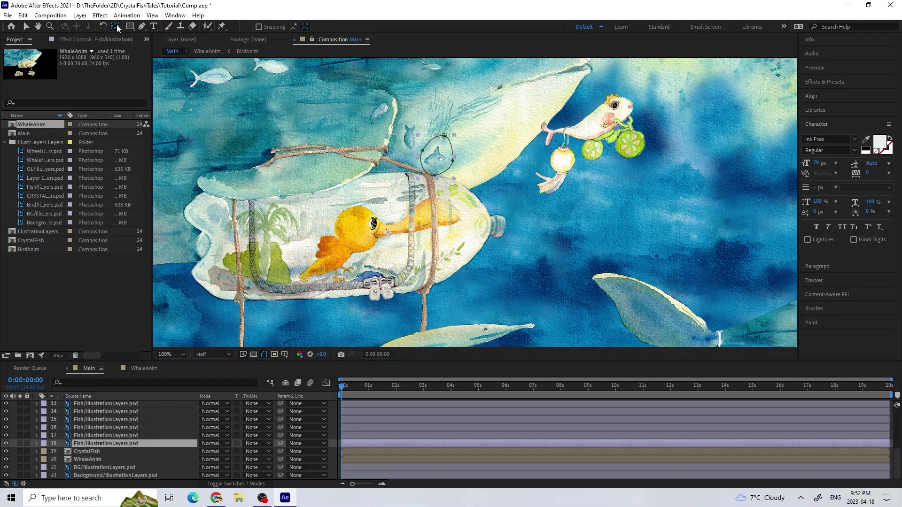
- Step up and down through the Fish copy layers to check each one's mask
{"action": "left_click", "coordinate": [101, 435]}
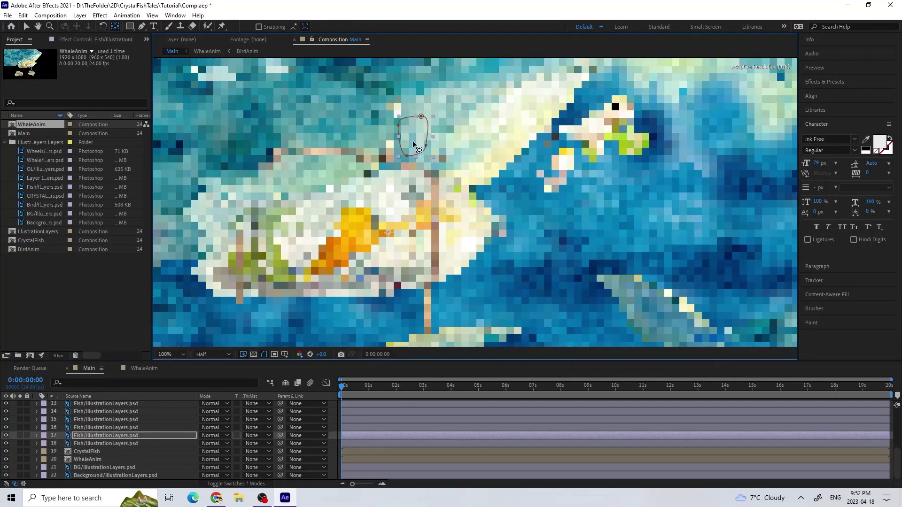
{"action": "key", "text": "ctrl+Up"}
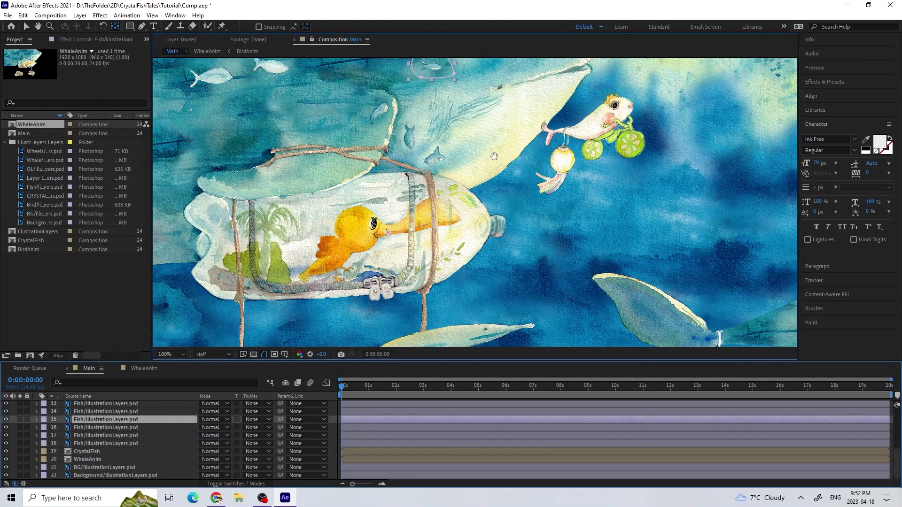
{"action": "left_click_drag", "start_coordinate": [493, 156], "coordinate": [458, 230]}
{"action": "key", "text": "ctrl+Up"}
{"action": "key", "text": "ctrl+Up"}
{"action": "key", "text": "ctrl+Up"}
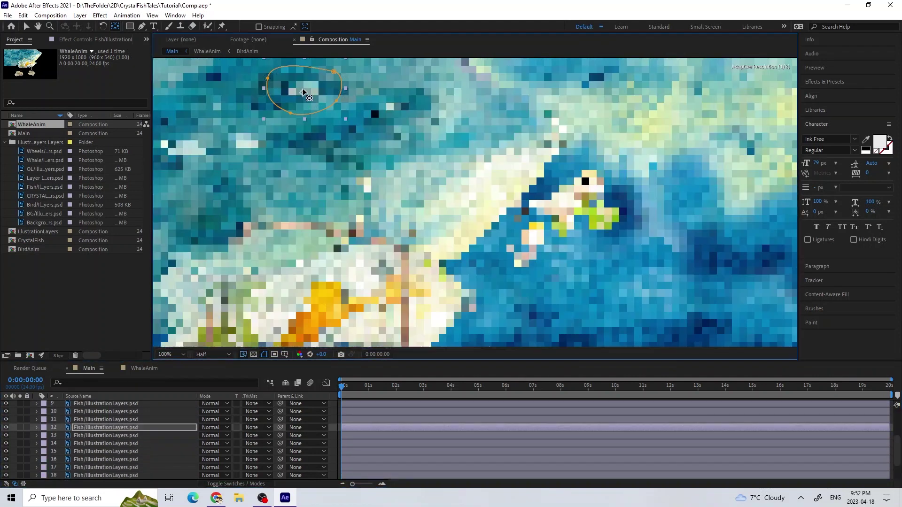
{"action": "key", "text": "ctrl+Down"}
{"action": "key", "text": "ctrl+Down"}
{"action": "key", "text": "ctrl+Up"}
{"action": "key", "text": "ctrl+Up"}
{"action": "key", "text": "ctrl+Up"}
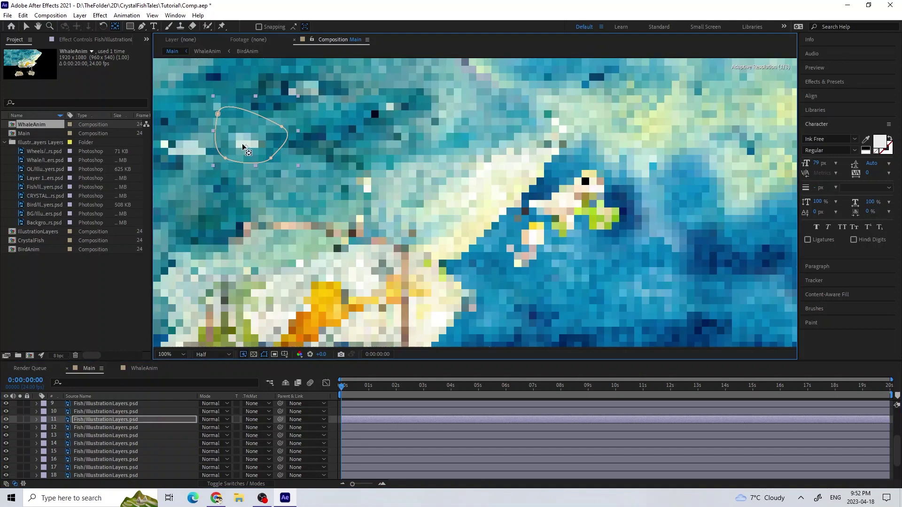
{"action": "scroll", "coordinate": [346, 158], "scroll_direction": "down", "scroll_amount": 2}
- Rotate the layer 10 fish slightly clockwise, then select the whale-tail fish layer
{"action": "key", "text": "r"}
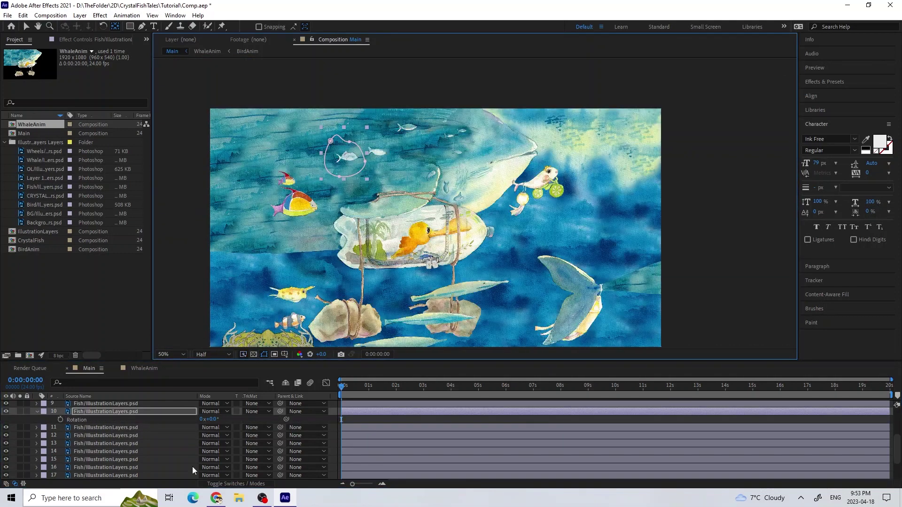
{"action": "left_click_drag", "start_coordinate": [213, 420], "coordinate": [212, 420]}
{"action": "scroll", "coordinate": [310, 202], "scroll_direction": "up", "scroll_amount": 2}
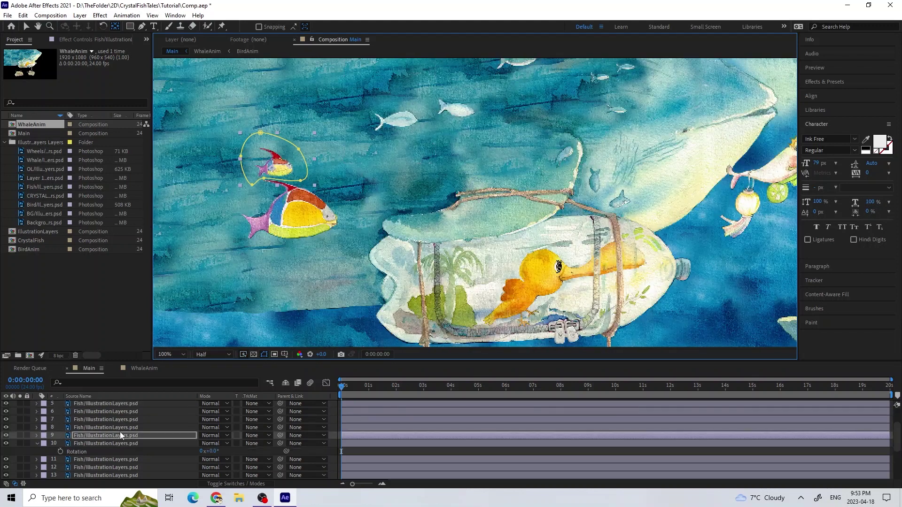
{"action": "left_click", "coordinate": [312, 219]}
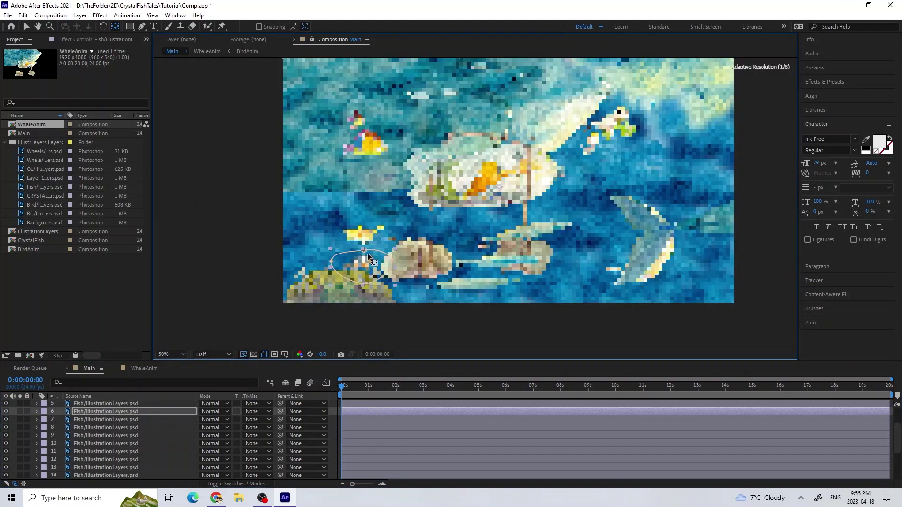
{"action": "left_click", "coordinate": [110, 435]}
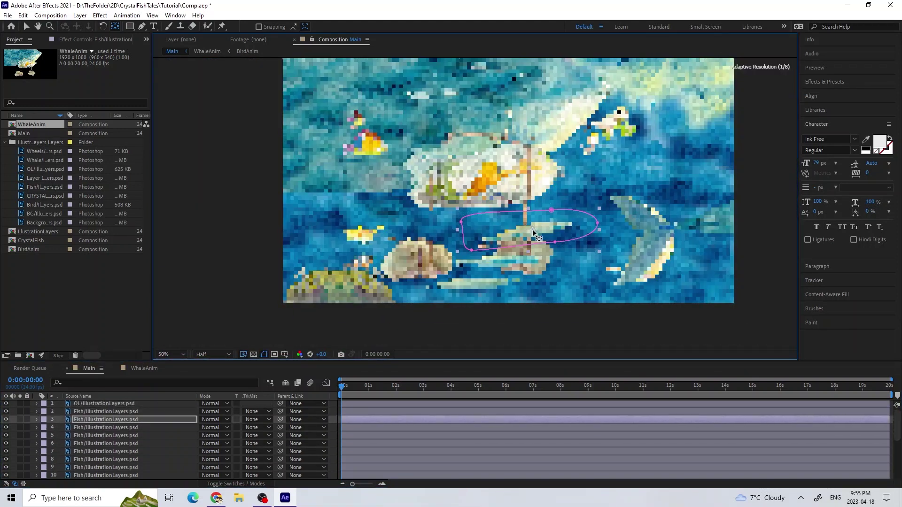
{"action": "left_click", "coordinate": [127, 412]}
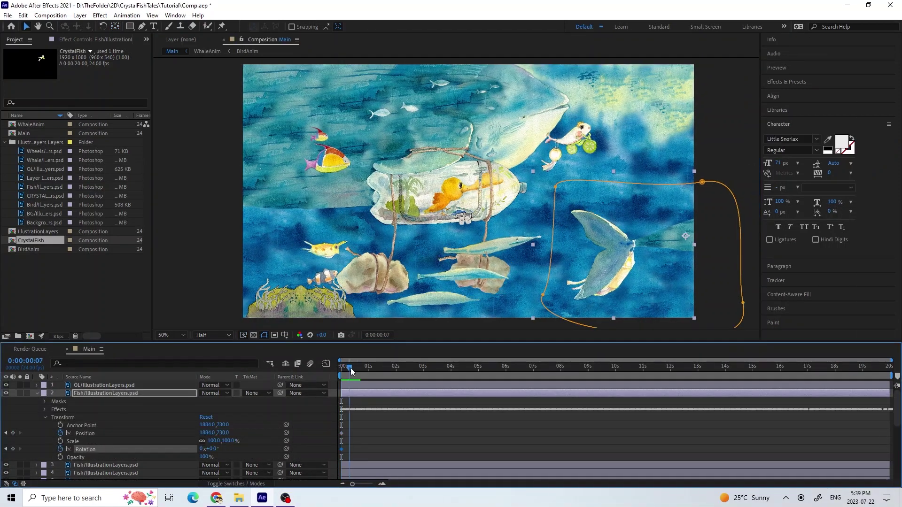
- Preview later poses, edit fish Rotation in the Graph Editor, and pre-compose the long fish
{"action": "left_click_drag", "start_coordinate": [350, 368], "coordinate": [450, 382]}
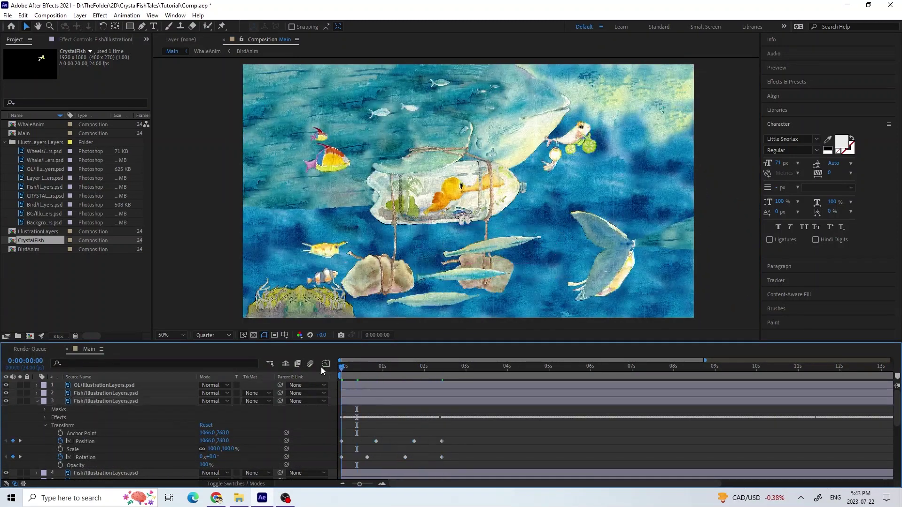
{"action": "key", "text": "shift+F3"}
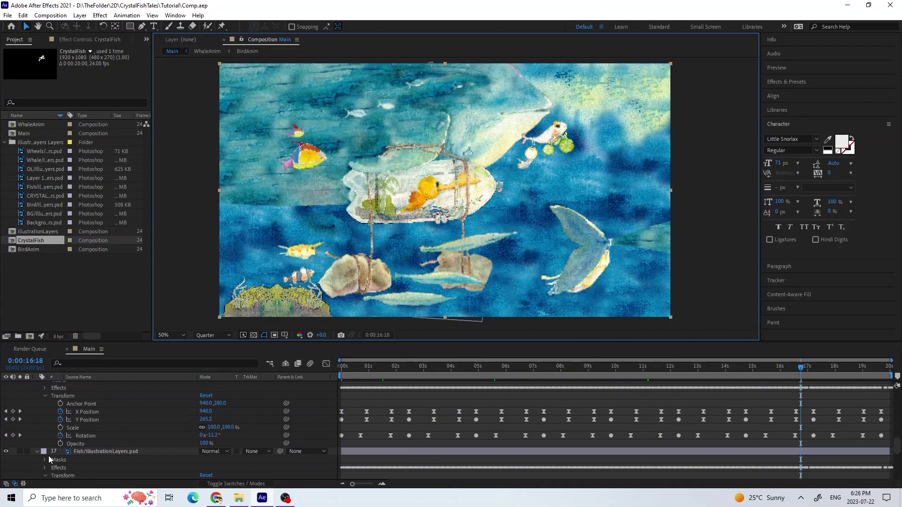
{"action": "left_click", "coordinate": [211, 444]}
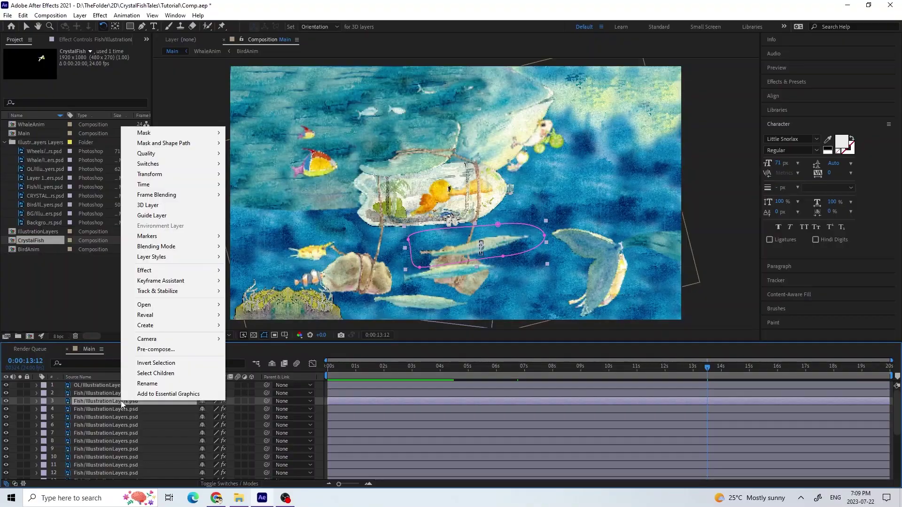
{"action": "left_click", "coordinate": [262, 365]}
- Create LongFish1 and offset its copy lower and to the right
{"action": "key", "text": "Return"}
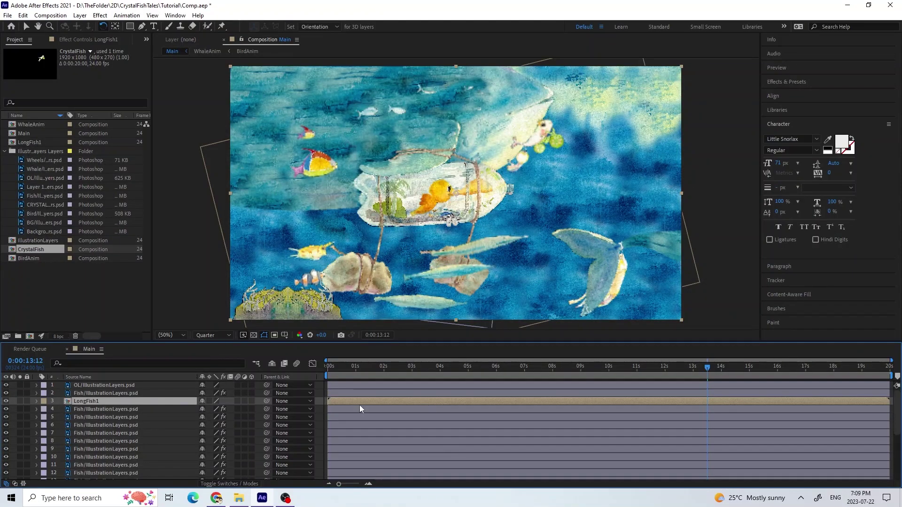
{"action": "key", "text": "v"}
{"action": "left_click_drag", "start_coordinate": [470, 198], "coordinate": [491, 224]}
- Pre-compose the next long fish as LongFish2 and duplicate it
{"action": "left_click", "coordinate": [133, 425]}
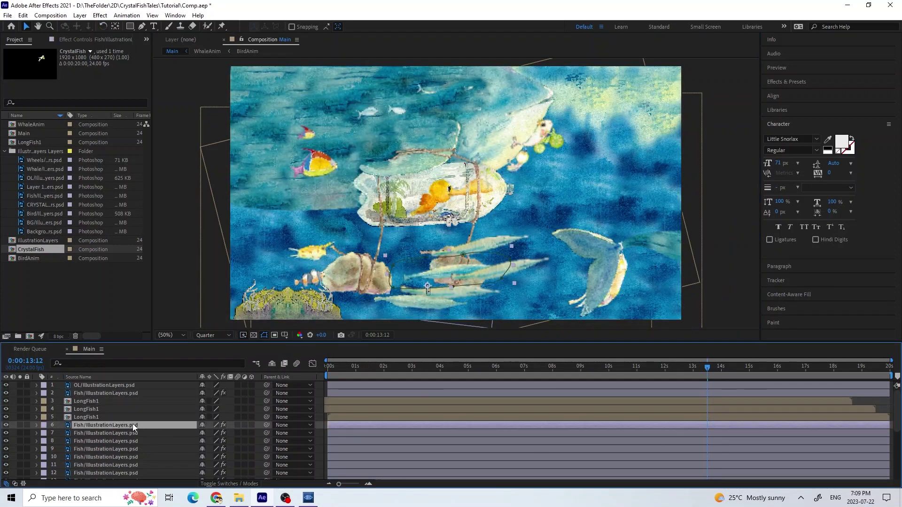
{"action": "key", "text": "ctrl+shift+c"}
{"action": "key", "text": "Return"}
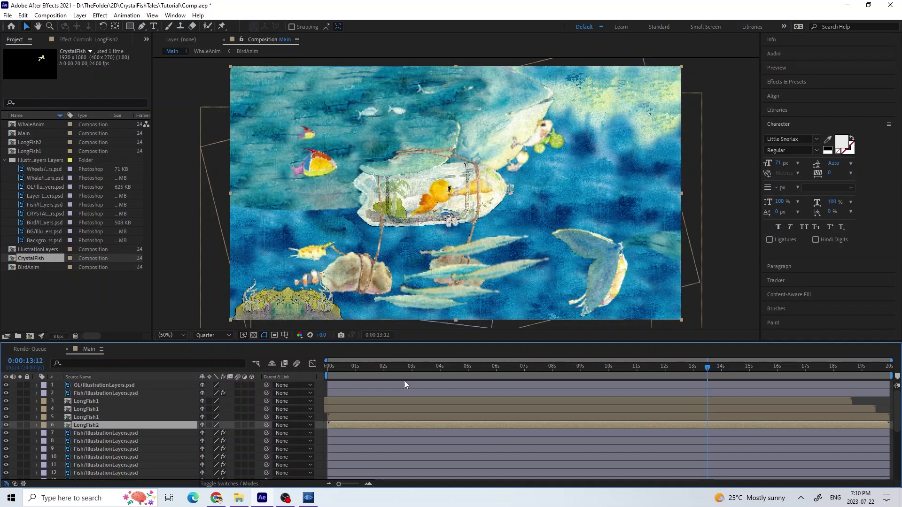
{"action": "left_click", "coordinate": [368, 366]}
{"action": "key", "text": "ctrl+d"}
{"action": "left_click", "coordinate": [473, 306]}
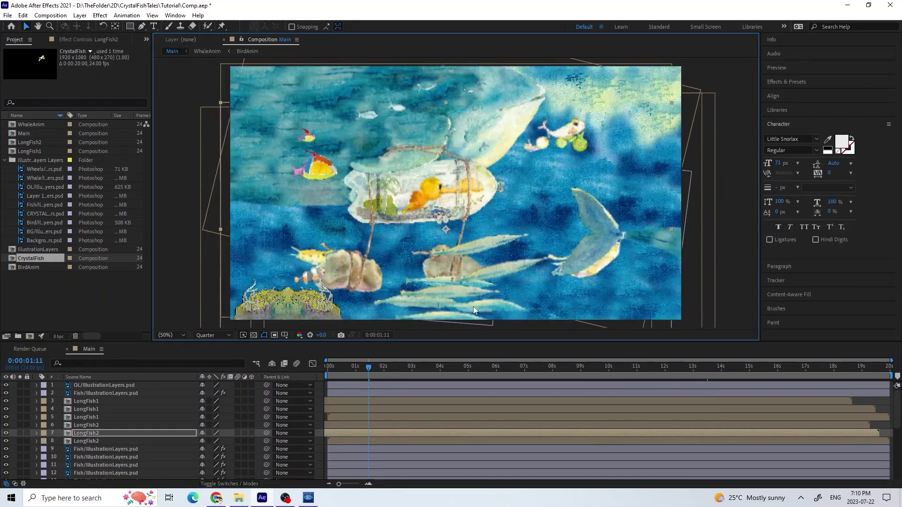
{"action": "scroll", "coordinate": [486, 442], "scroll_direction": "down", "scroll_amount": 2}
- Pre-compose the rainbow fish layer as RainbowFish and duplicate it
{"action": "left_click", "coordinate": [120, 425]}
{"action": "key", "text": "ctrl+shift+c"}
{"action": "type", "text": "RainbowFish"}
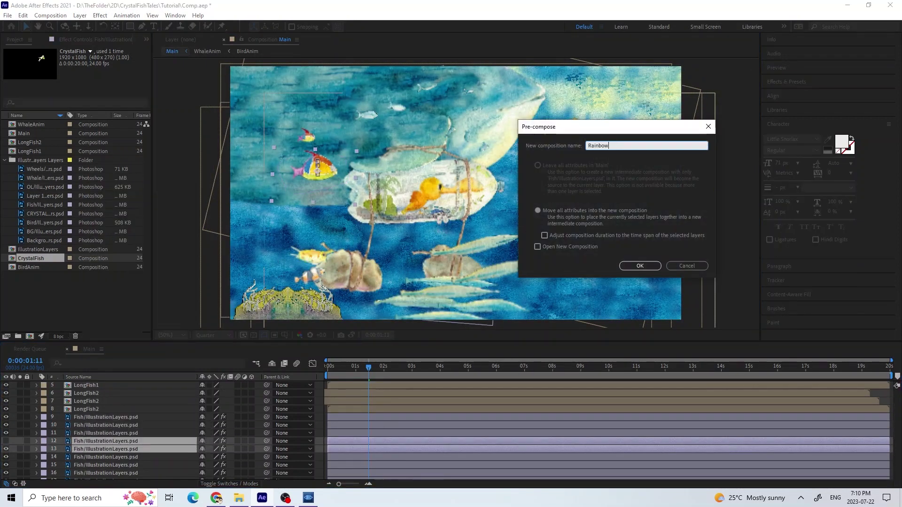
{"action": "key", "text": "Return"}
{"action": "key", "text": "ctrl+d"}
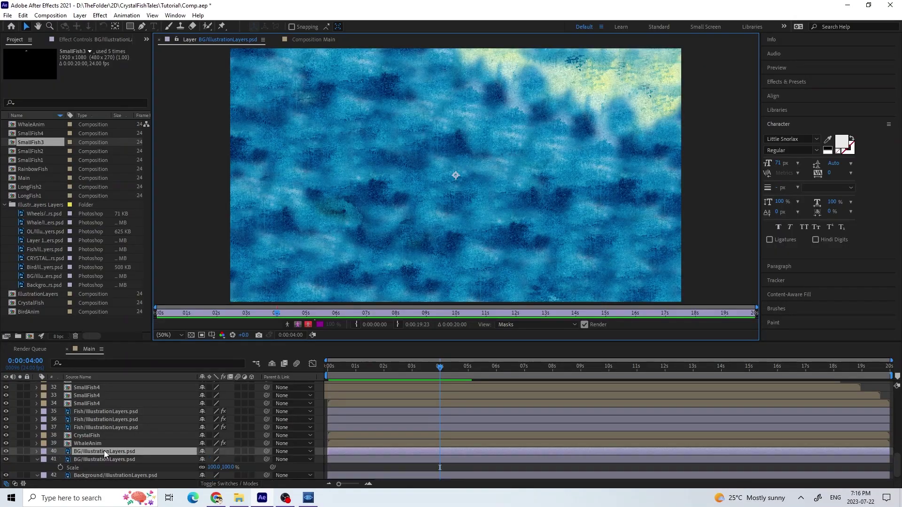
- Pre-compose the three background layers together into a BG composition
{"action": "left_click", "coordinate": [108, 467], "text": "shift"}
{"action": "right_click", "coordinate": [109, 467]}
{"action": "left_click", "coordinate": [145, 416]}
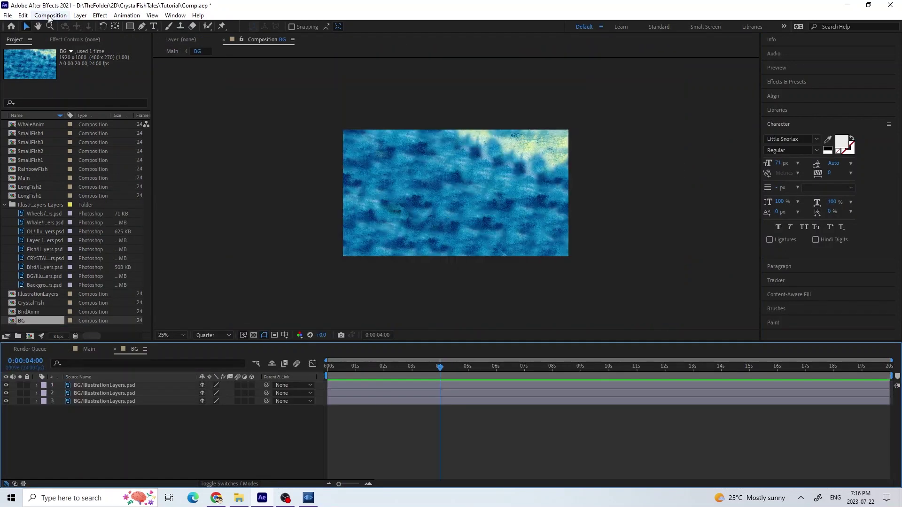
- Widen the BG composition to 5356 px in Composition Settings
{"action": "left_click", "coordinate": [50, 16]}
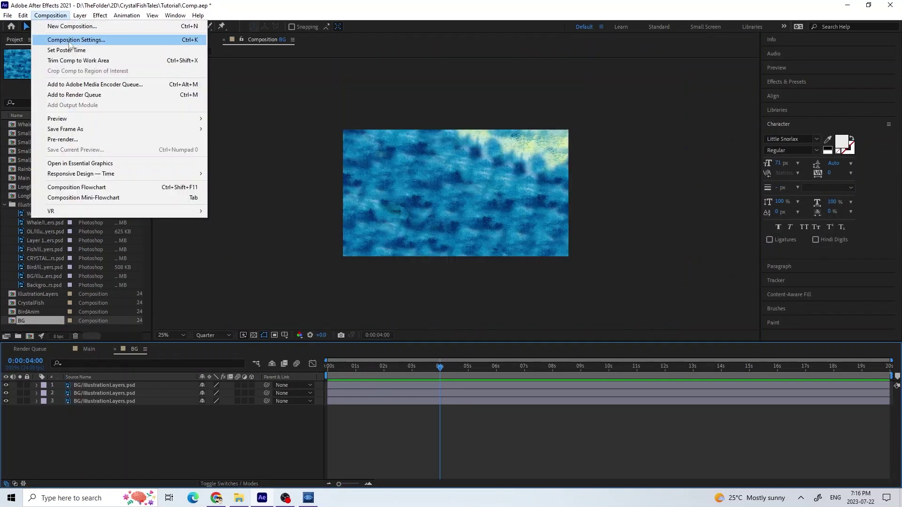
{"action": "left_click", "coordinate": [71, 34]}
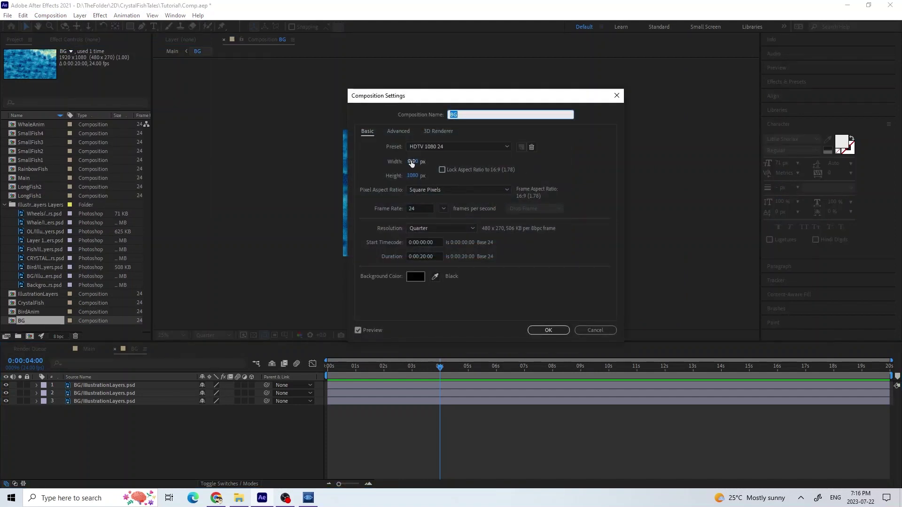
{"action": "left_click_drag", "start_coordinate": [412, 163], "coordinate": [409, 92]}
{"action": "left_click_drag", "start_coordinate": [693, 136], "coordinate": [700, 135]}
{"action": "type", "text": "4151"}
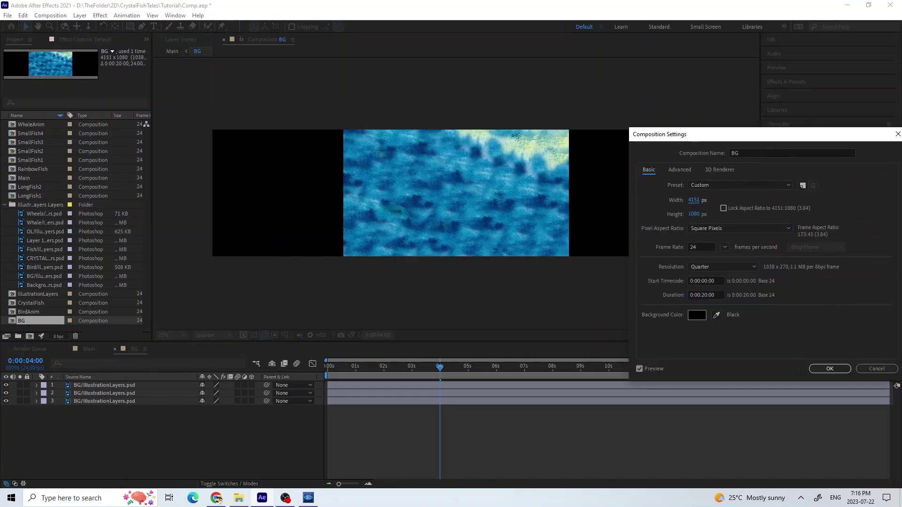
{"action": "left_click_drag", "start_coordinate": [689, 203], "coordinate": [733, 203]}
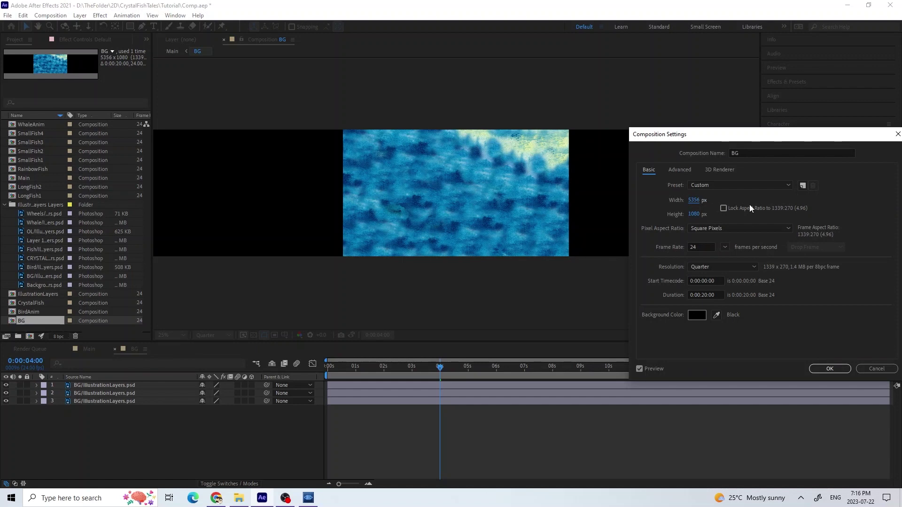
{"action": "left_click", "coordinate": [829, 368]}
- Slide the first background tile layer to the left via its Position
{"action": "left_click", "coordinate": [140, 385]}
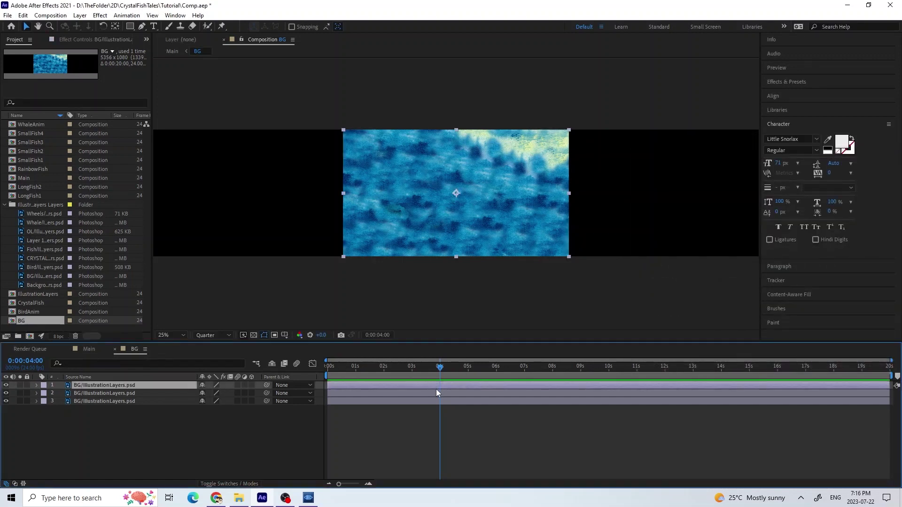
{"action": "key", "text": "p"}
{"action": "left_click_drag", "start_coordinate": [207, 393], "coordinate": [191, 60]}
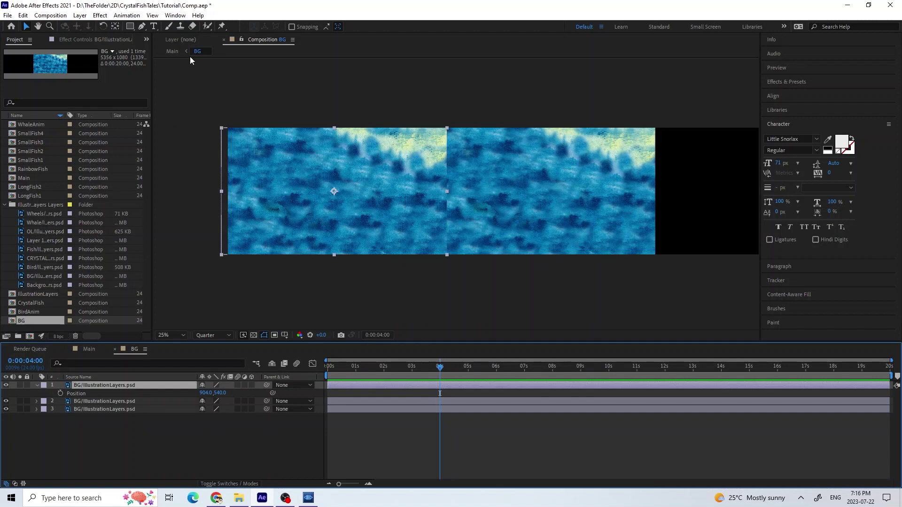
- Begin drawing a curved Pen mask outline on the first tile
{"action": "left_click", "coordinate": [143, 30]}
{"action": "left_click_drag", "start_coordinate": [410, 103], "coordinate": [435, 135]}
{"action": "left_click_drag", "start_coordinate": [439, 274], "coordinate": [418, 335]}
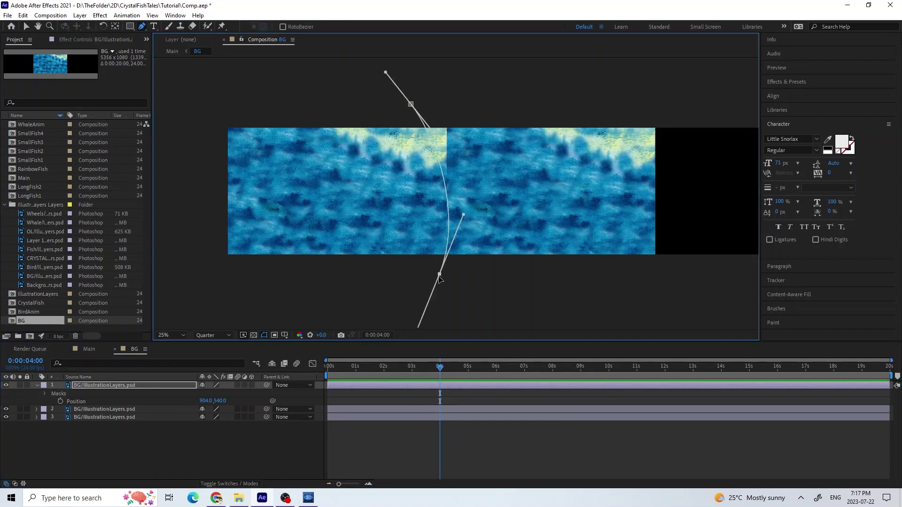
{"action": "left_click_drag", "start_coordinate": [439, 275], "coordinate": [429, 276]}
- Close the tile's mask outline and reshape its corner and curve vertices
{"action": "left_click_drag", "start_coordinate": [230, 285], "coordinate": [229, 268]}
{"action": "left_click_drag", "start_coordinate": [237, 116], "coordinate": [266, 103]}
{"action": "left_click", "coordinate": [411, 105]}
{"action": "left_click_drag", "start_coordinate": [436, 140], "coordinate": [429, 141]}
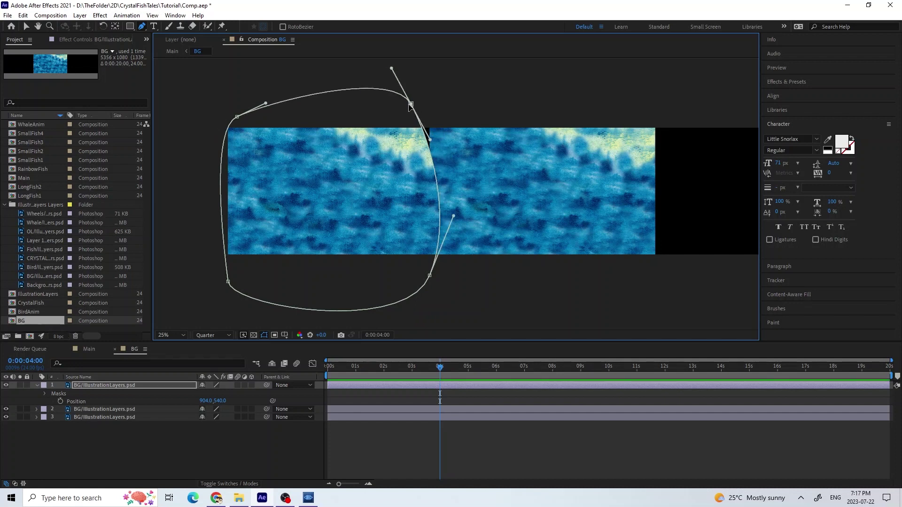
{"action": "left_click_drag", "start_coordinate": [410, 103], "coordinate": [427, 112]}
{"action": "left_click", "coordinate": [238, 116], "text": "alt"}
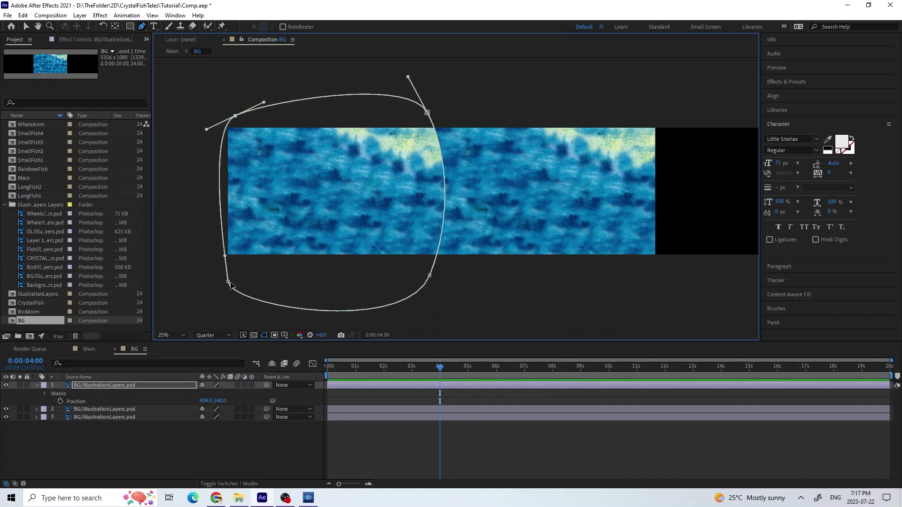
{"action": "left_click_drag", "start_coordinate": [228, 282], "coordinate": [228, 307]}
- Set Mask 1's feather to 103 px to soften the tile edge
{"action": "left_click", "coordinate": [46, 394]}
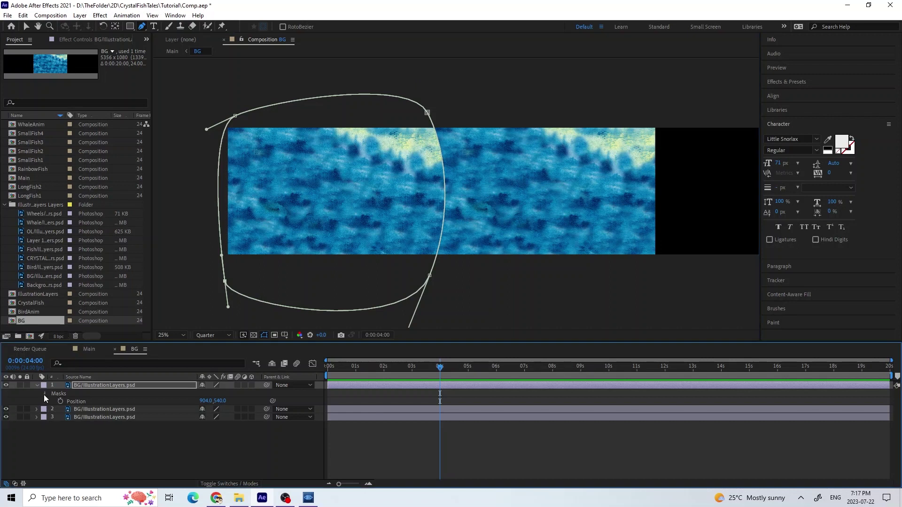
{"action": "left_click", "coordinate": [54, 401]}
{"action": "left_click_drag", "start_coordinate": [212, 418], "coordinate": [283, 430]}
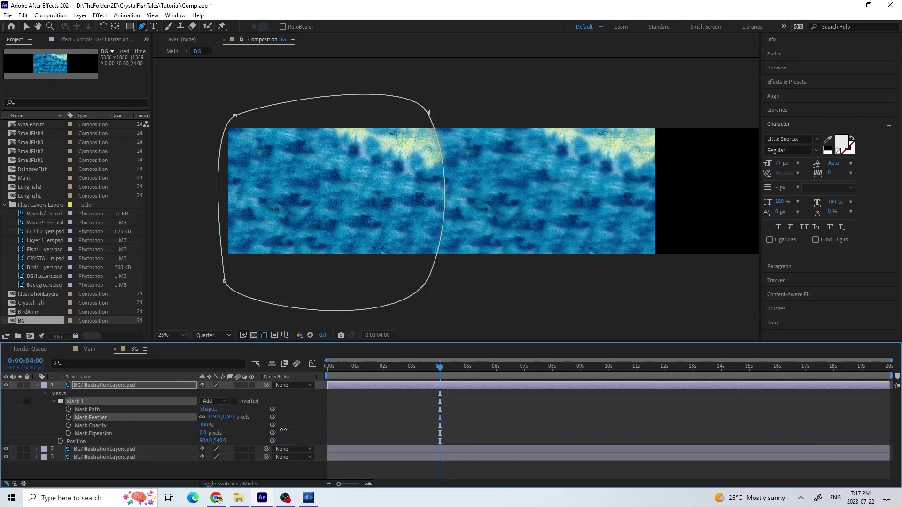
{"action": "left_click", "coordinate": [499, 413]}
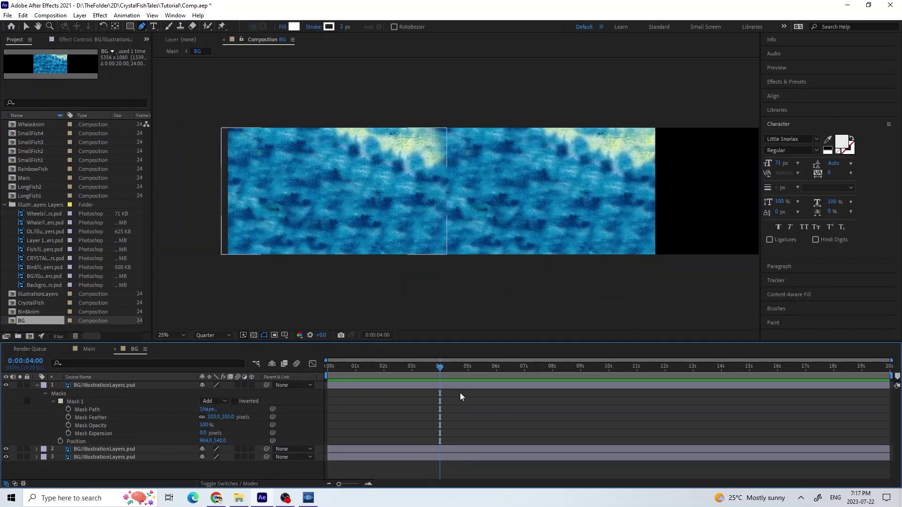
- Straighten the mask's right side and adjust its top-right corner for a clean blend
{"action": "left_click", "coordinate": [462, 386]}
{"action": "scroll", "coordinate": [448, 199], "scroll_direction": "up", "scroll_amount": 1}
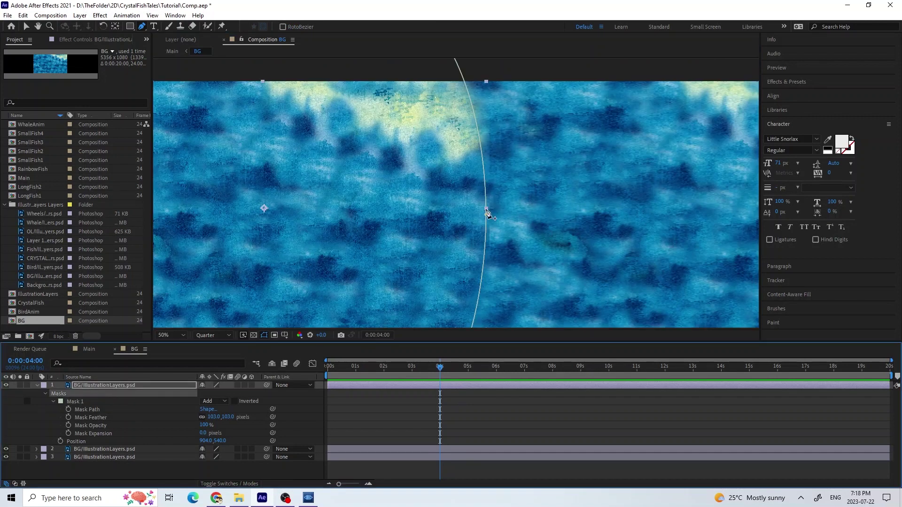
{"action": "left_click_drag", "start_coordinate": [487, 214], "coordinate": [468, 210]}
{"action": "scroll", "coordinate": [473, 227], "scroll_direction": "down", "scroll_amount": 1}
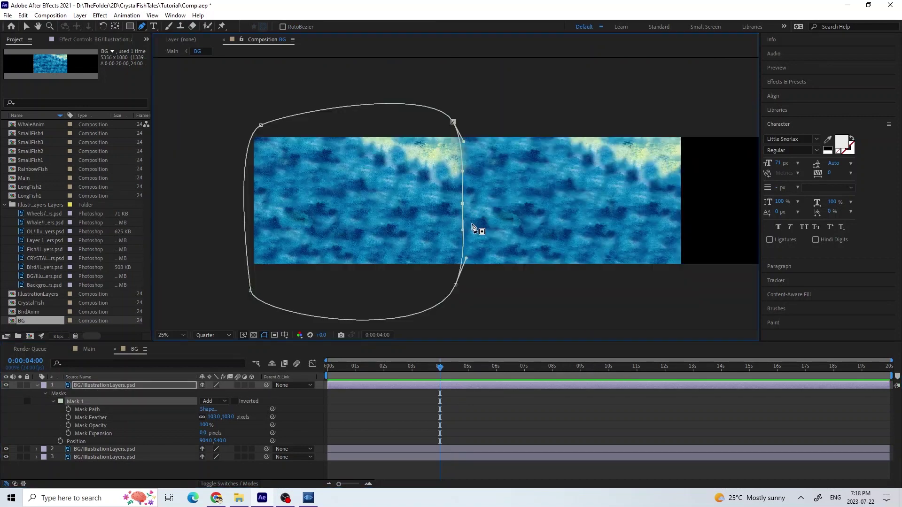
{"action": "left_click_drag", "start_coordinate": [453, 121], "coordinate": [456, 124]}
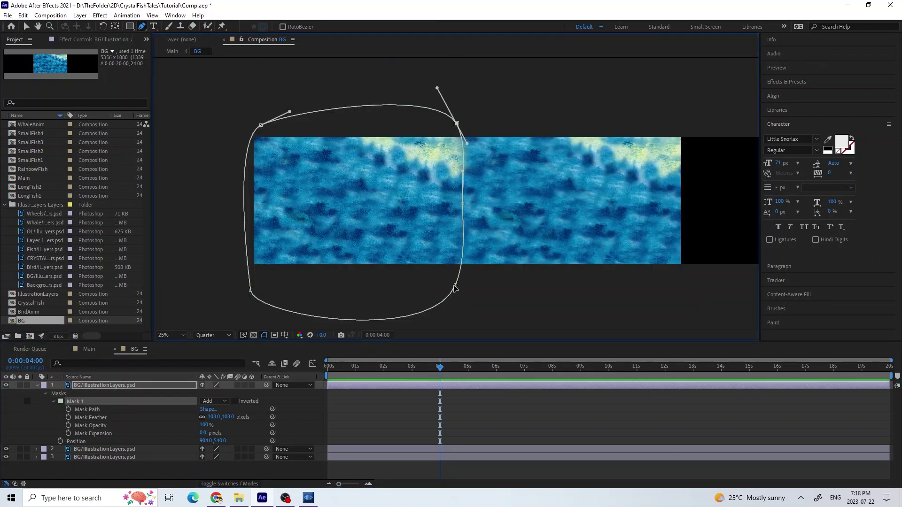
{"action": "left_click", "coordinate": [446, 419]}
{"action": "scroll", "coordinate": [479, 200], "scroll_direction": "up", "scroll_amount": 1}
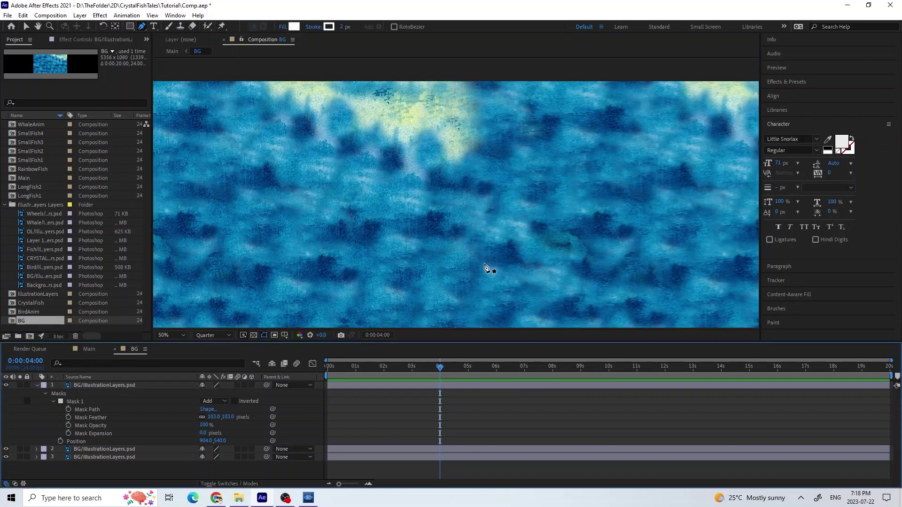
{"action": "scroll", "coordinate": [554, 262], "scroll_direction": "down", "scroll_amount": 1}
- Duplicate the masked background tile and slide the copy to the right
{"action": "left_click", "coordinate": [103, 385]}
{"action": "key", "text": "ctrl+d"}
{"action": "key", "text": "p"}
{"action": "left_click_drag", "start_coordinate": [206, 393], "coordinate": [305, 427]}
- In Main, keyframe the BG layer's Position X to 2676 at the first frame
{"action": "left_click", "coordinate": [348, 439]}
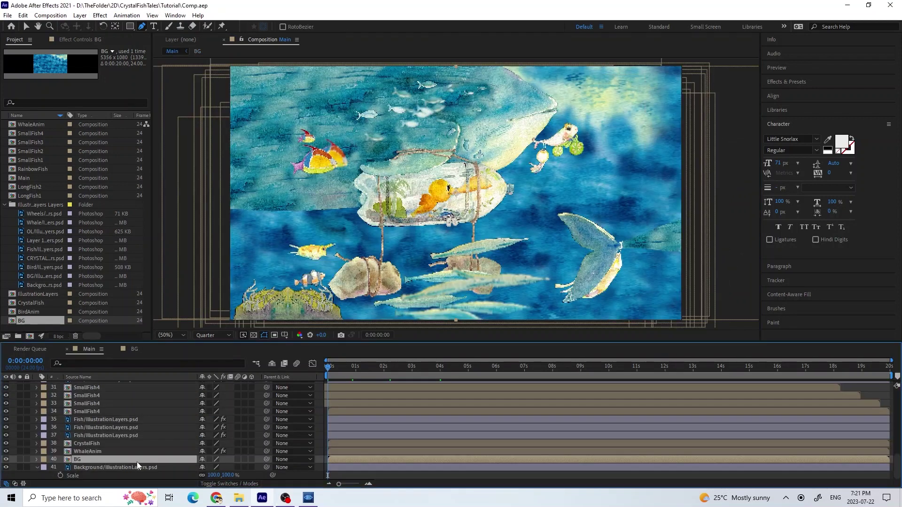
{"action": "key", "text": "p"}
{"action": "left_click", "coordinate": [61, 467]}
{"action": "key", "text": "End"}
{"action": "left_click", "coordinate": [13, 467]}
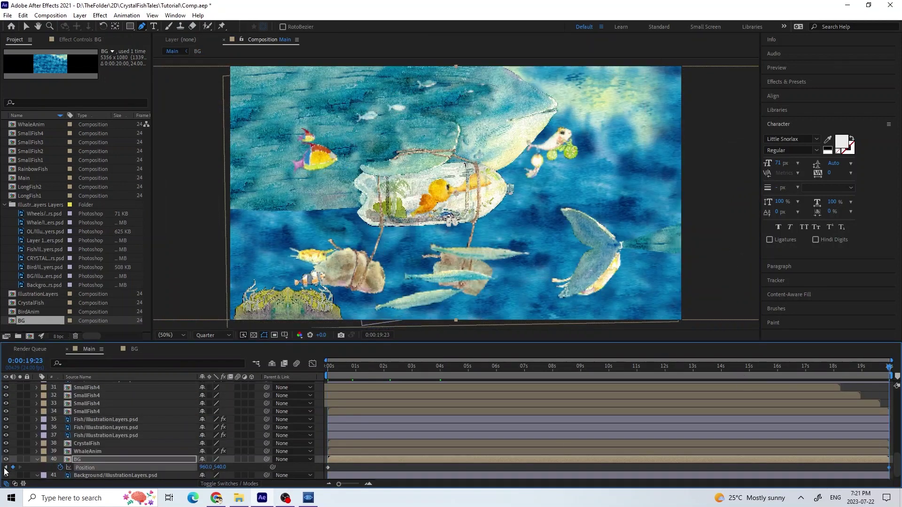
{"action": "left_click", "coordinate": [6, 467]}
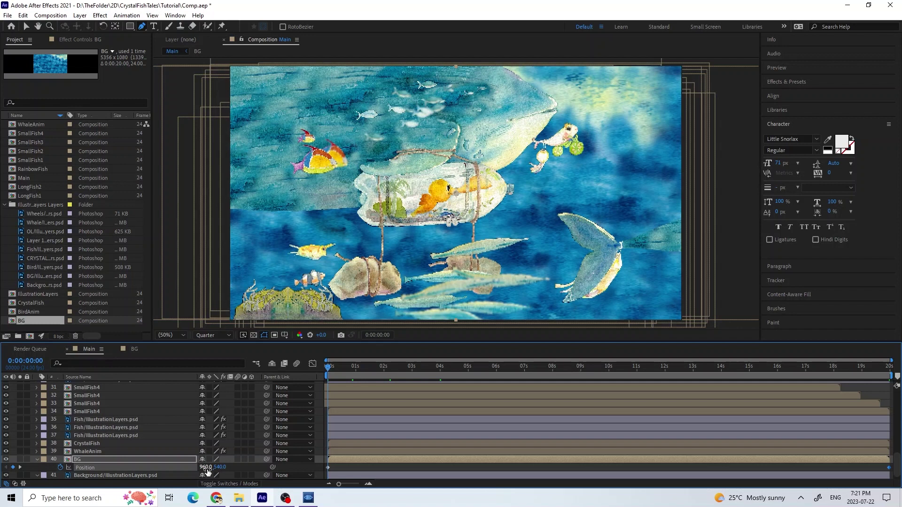
{"action": "left_click_drag", "start_coordinate": [206, 471], "coordinate": [404, 471]}
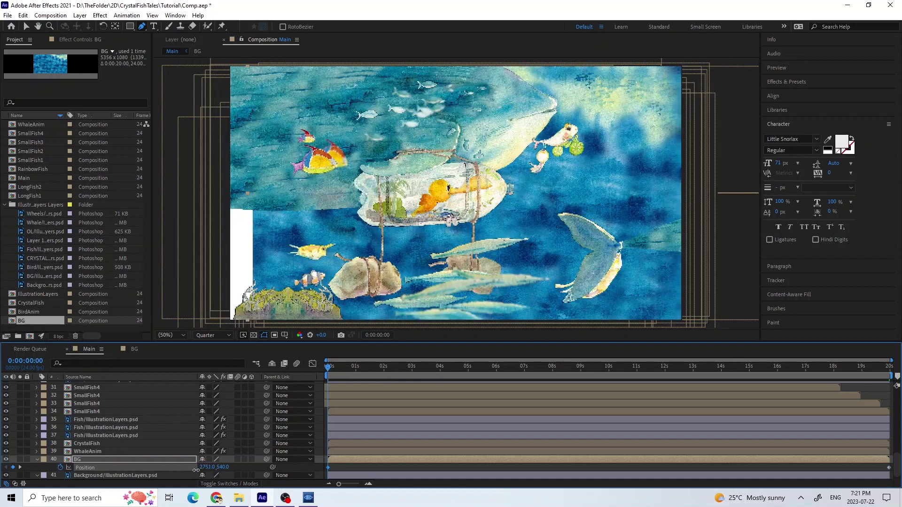
{"action": "left_click_drag", "start_coordinate": [195, 470], "coordinate": [2, 475]}
- Check the 960 end keyframe and preview the background scrolling
{"action": "left_click", "coordinate": [20, 467]}
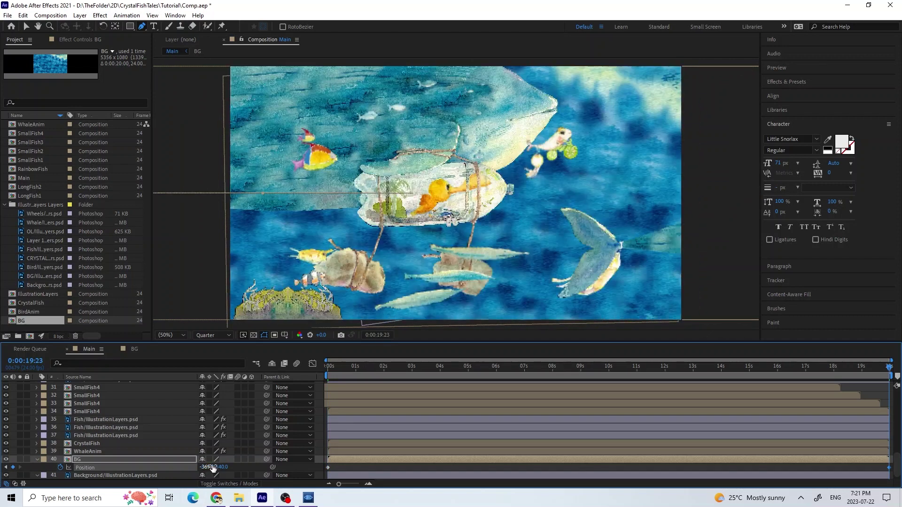
{"action": "key", "text": "space"}
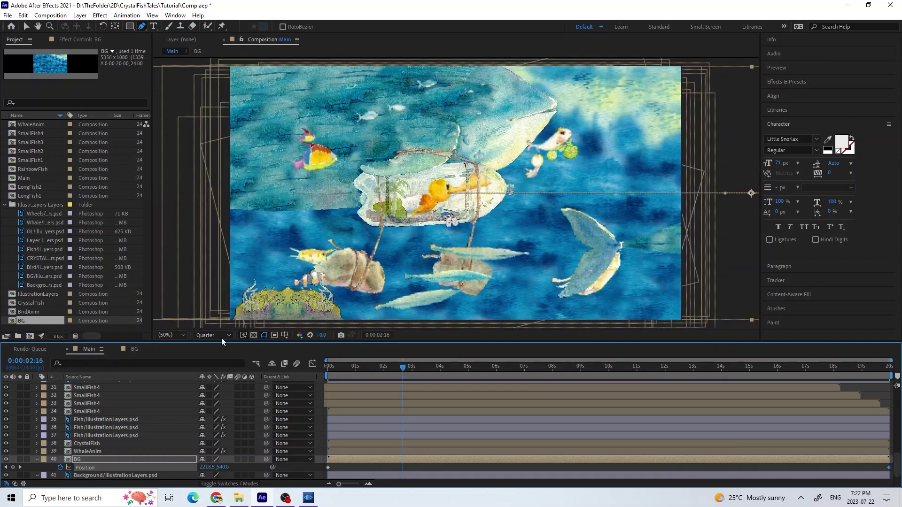
{"action": "key", "text": "ctrl+a"}
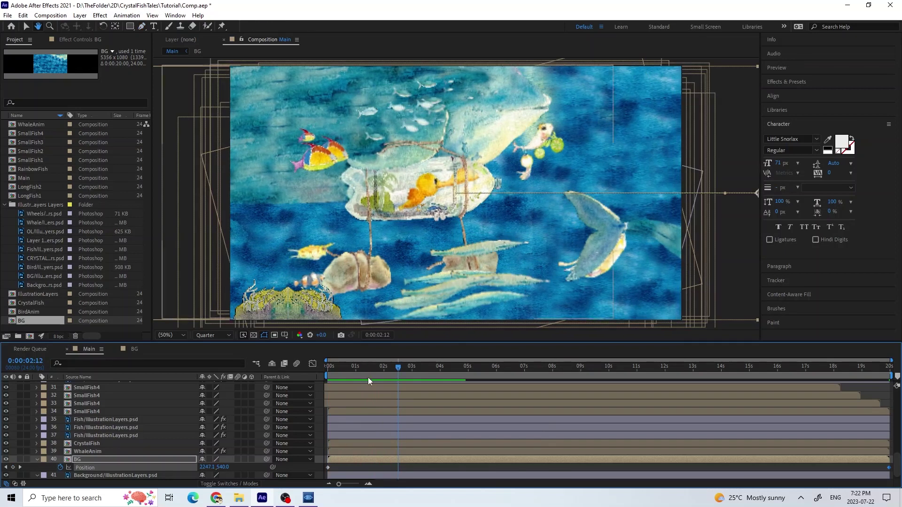
{"action": "key", "text": "space"}
- Keyframe the OL layer from X 2917 at 0:00 sliding left by about 3:15, then preview
{"action": "key", "text": "p"}
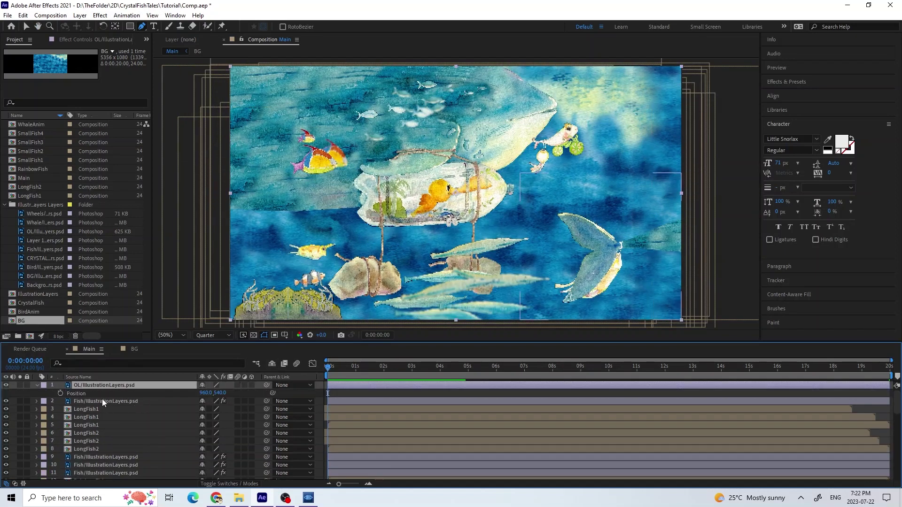
{"action": "left_click_drag", "start_coordinate": [206, 392], "coordinate": [419, 392]}
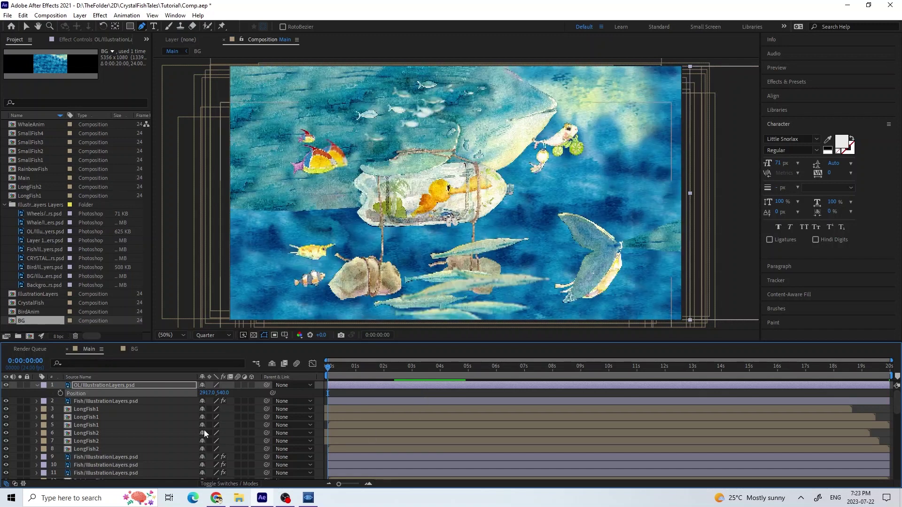
{"action": "left_click_drag", "start_coordinate": [349, 373], "coordinate": [429, 373]}
{"action": "left_click_drag", "start_coordinate": [214, 392], "coordinate": [193, 395]}
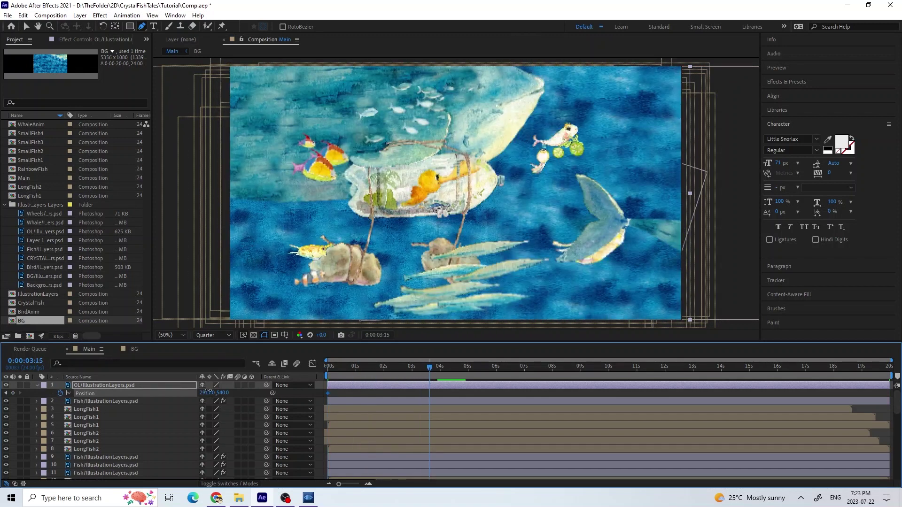
{"action": "left_click_drag", "start_coordinate": [89, 394], "coordinate": [166, 396]}
{"action": "key", "text": "space"}
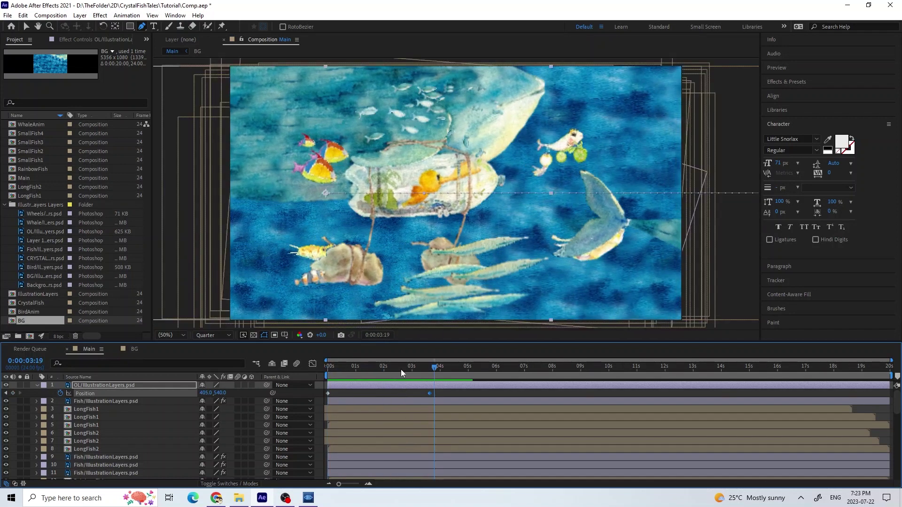
{"action": "scroll", "coordinate": [111, 427], "scroll_direction": "down", "scroll_amount": 5}
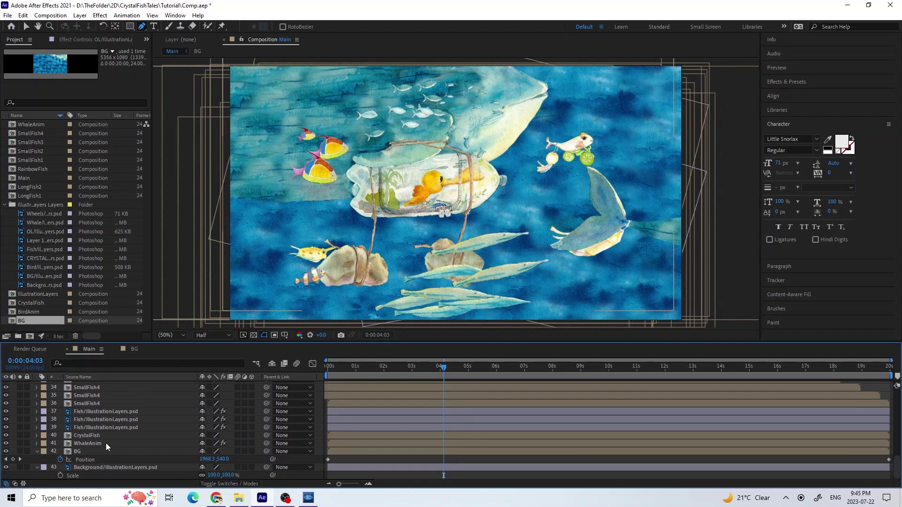
- Add a Drop Shadow layer style to every layer in the composition
{"action": "key", "text": "ctrl+a"}
{"action": "right_click", "coordinate": [123, 421]}
{"action": "mouse_move", "coordinate": [180, 276]}
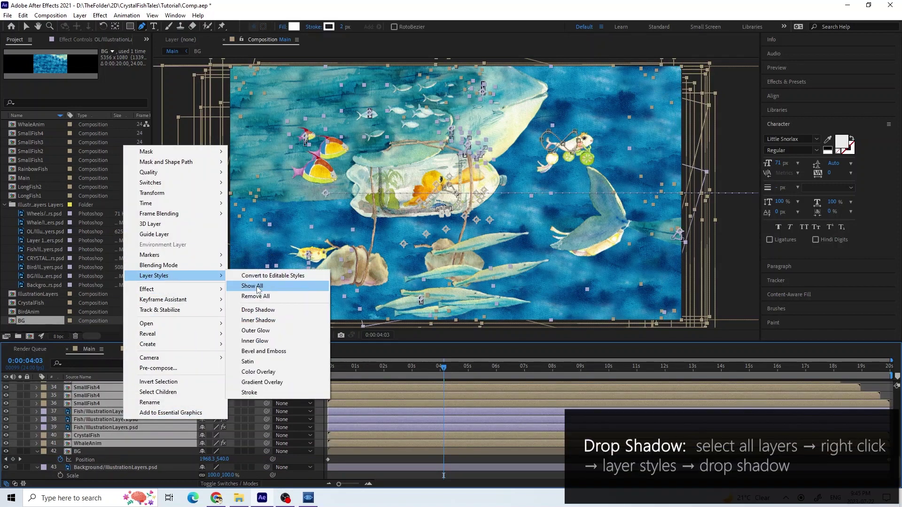
{"action": "left_click", "coordinate": [257, 286]}
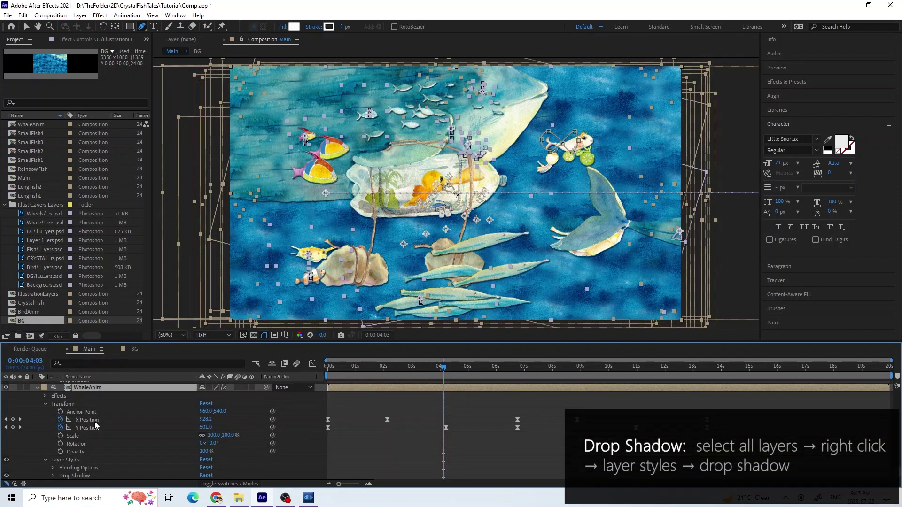
{"action": "left_click", "coordinate": [52, 475]}
- Give the drop shadow a dark blue colour, 50% opacity and size 10
{"action": "scroll", "coordinate": [54, 449], "scroll_direction": "down", "scroll_amount": 3}
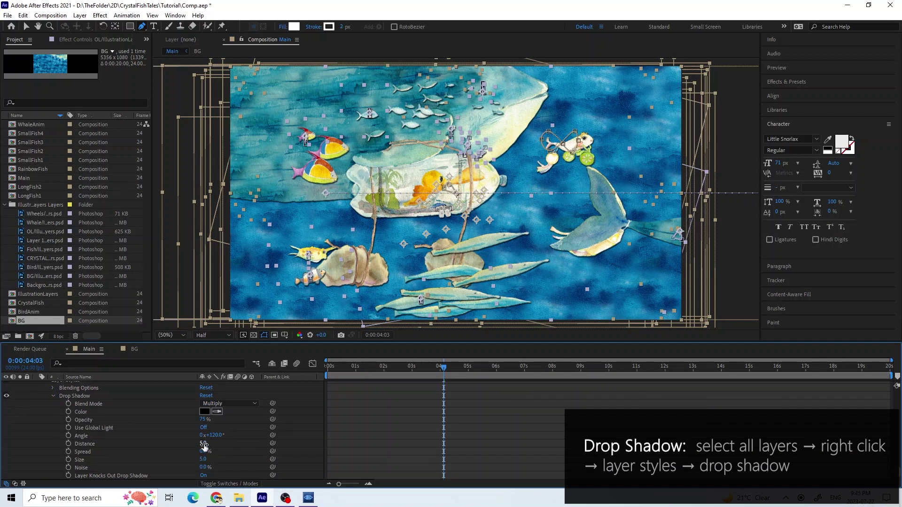
{"action": "left_click_drag", "start_coordinate": [215, 444], "coordinate": [194, 420]}
{"action": "left_click", "coordinate": [204, 412]}
{"action": "left_click", "coordinate": [419, 113]}
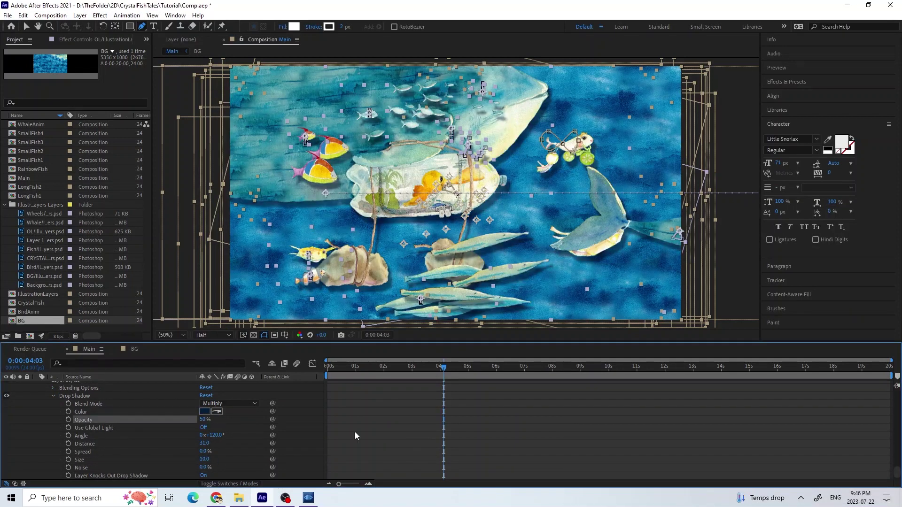
{"action": "scroll", "coordinate": [157, 454], "scroll_direction": "up", "scroll_amount": 2}
{"action": "scroll", "coordinate": [157, 453], "scroll_direction": "down", "scroll_amount": 2}
- Set the shadow distance to 50, adjust its angle, and preview the animation
{"action": "left_click", "coordinate": [214, 452]}
{"action": "type", "text": "50"}
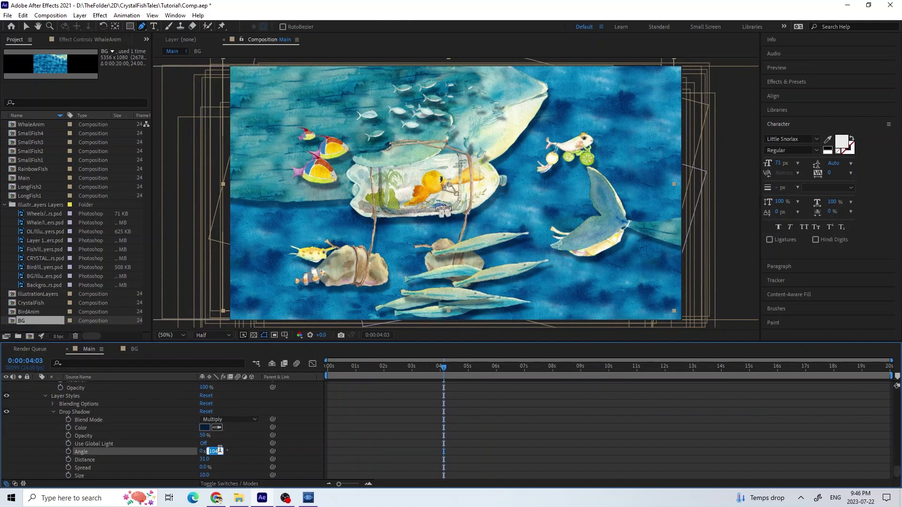
{"action": "key", "text": "Return"}
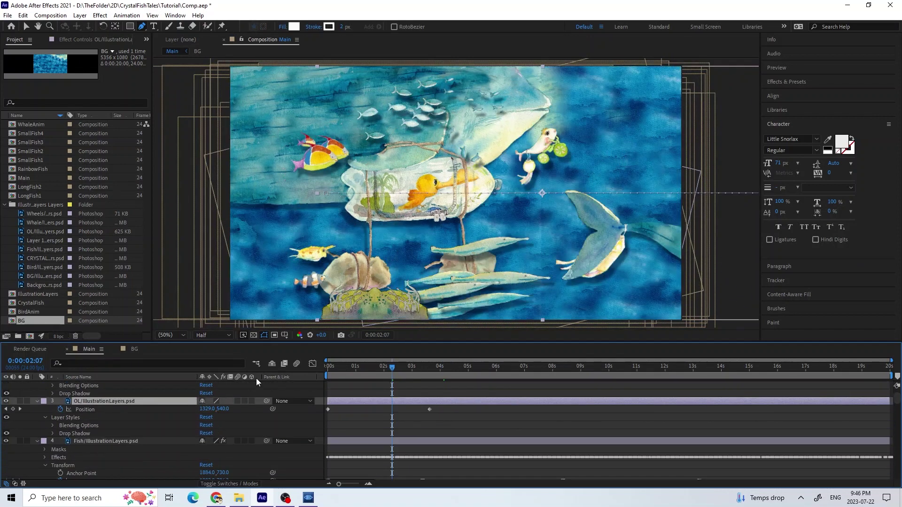
{"action": "key", "text": "Return"}
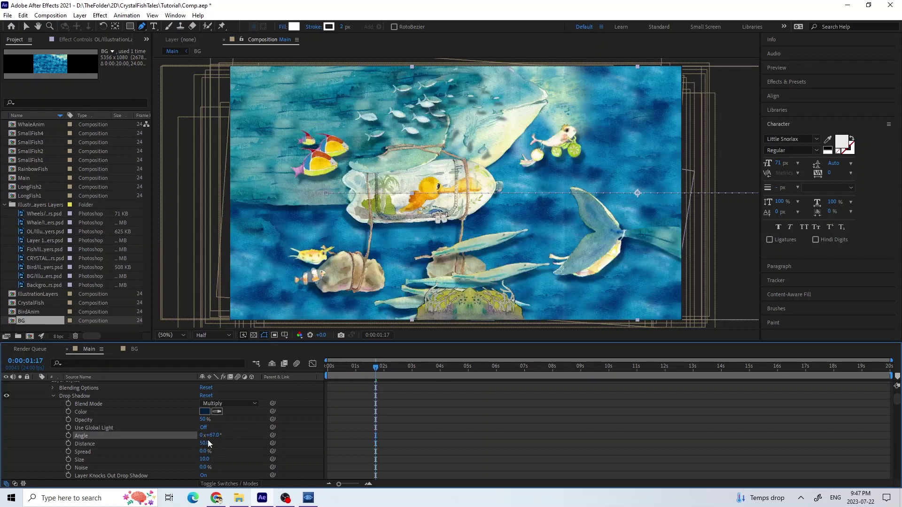
{"action": "left_click_drag", "start_coordinate": [214, 435], "coordinate": [217, 434]}
{"action": "key", "text": "space"}
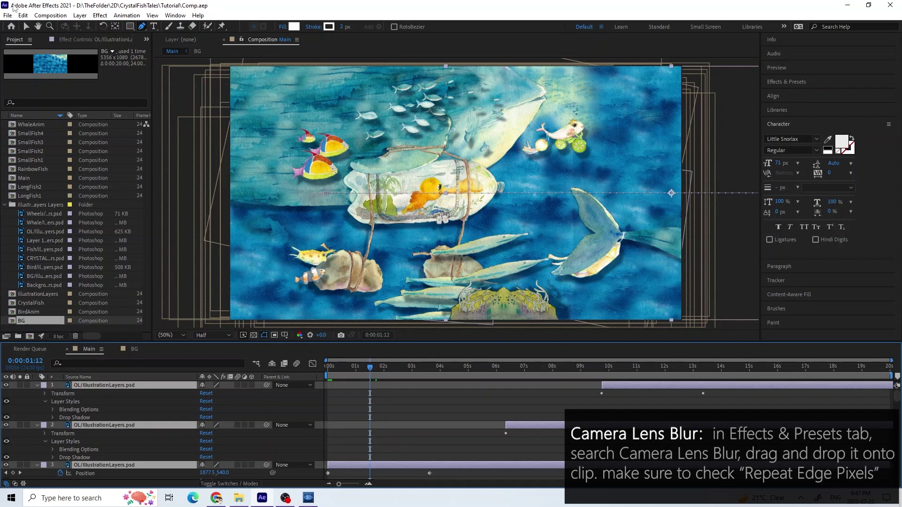
- Apply Camera Lens Blur to the third illustration layer and enable Repeat Edge Pixels
{"action": "left_click", "coordinate": [793, 83]}
{"action": "left_click", "coordinate": [801, 94]}
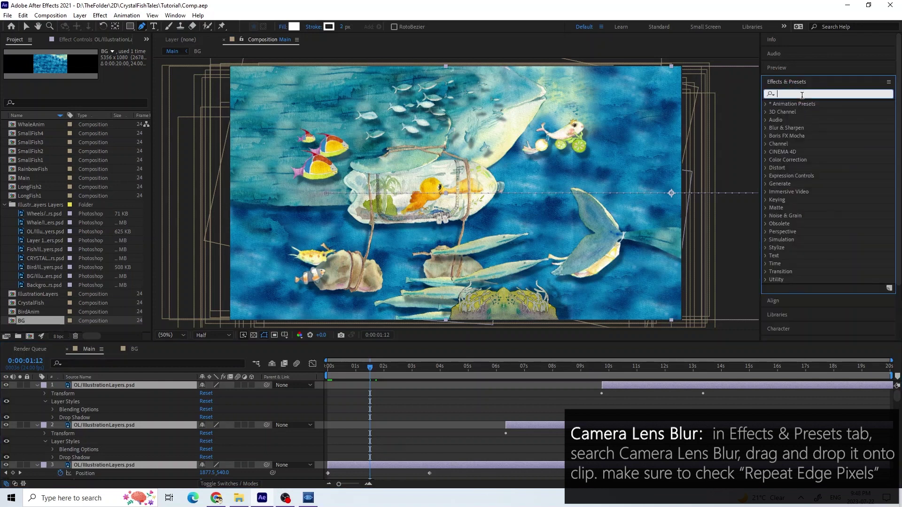
{"action": "type", "text": "camera"}
{"action": "left_click", "coordinate": [834, 144]}
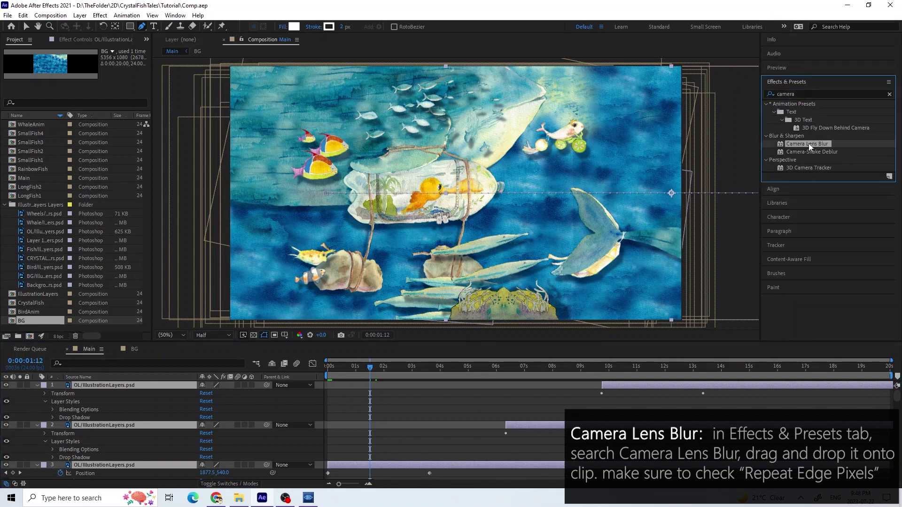
{"action": "left_click_drag", "start_coordinate": [809, 147], "coordinate": [118, 465]}
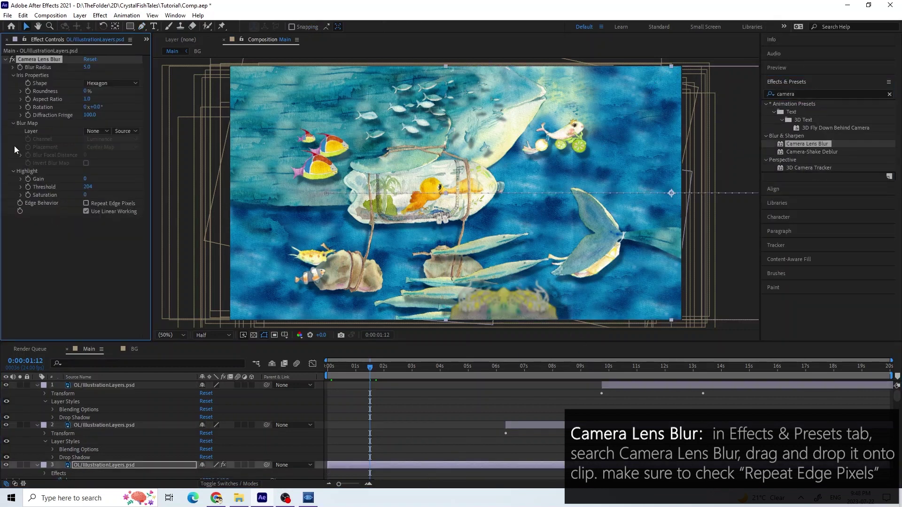
{"action": "left_click", "coordinate": [103, 203]}
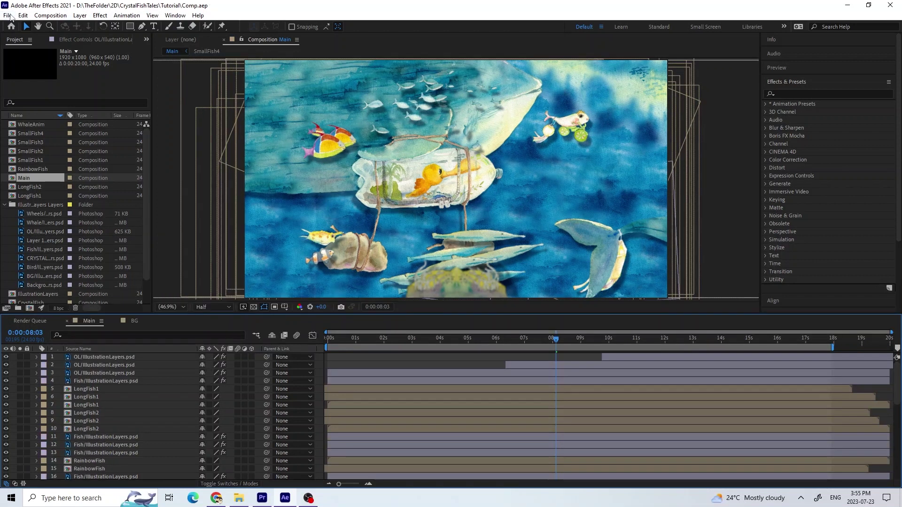
- Add the Main composition to the Render Queue with Best Settings render settings
{"action": "left_click", "coordinate": [8, 16]}
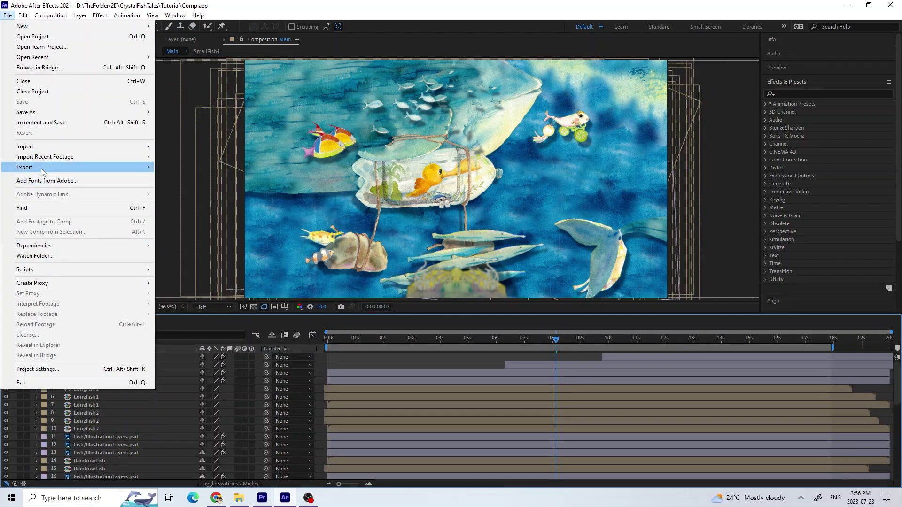
{"action": "mouse_move", "coordinate": [43, 168]}
{"action": "left_click", "coordinate": [195, 178]}
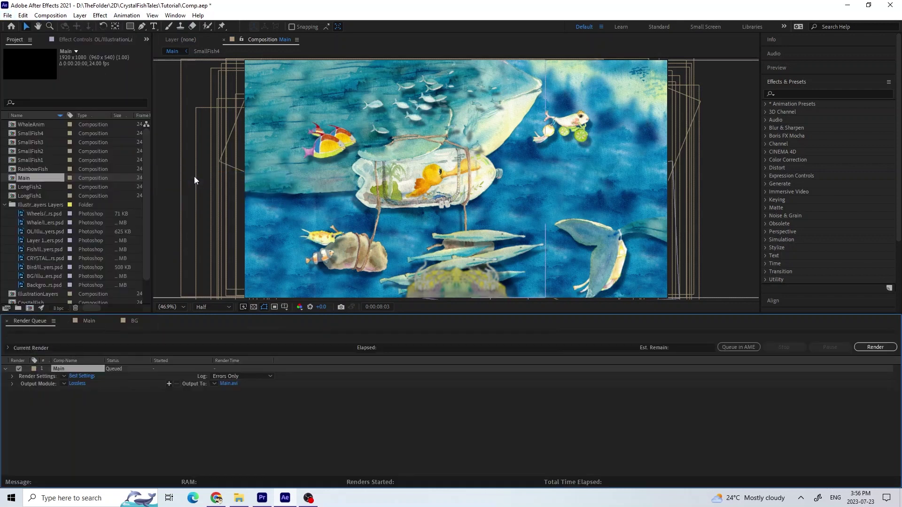
{"action": "left_click", "coordinate": [85, 377]}
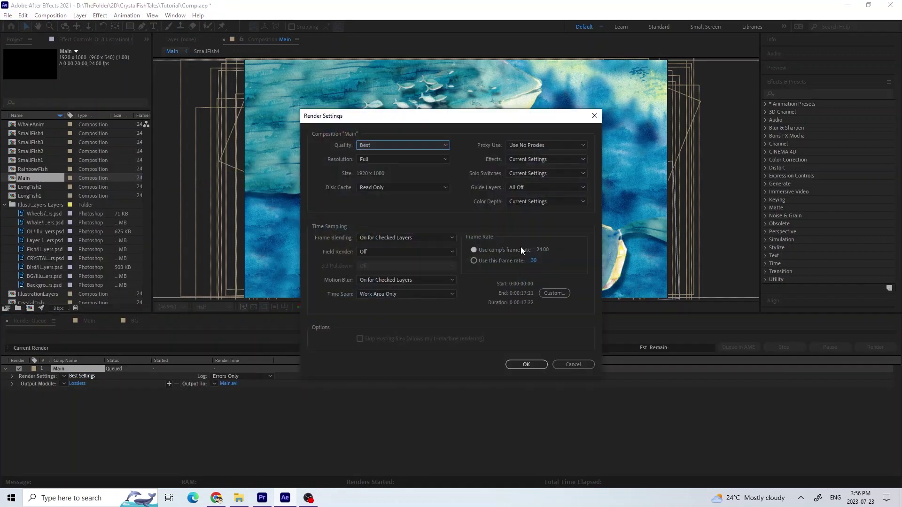
{"action": "left_click", "coordinate": [526, 364]}
- Set the output module to QuickTime and the output file to Final.mov
{"action": "left_click", "coordinate": [76, 383]}
{"action": "left_click", "coordinate": [404, 132]}
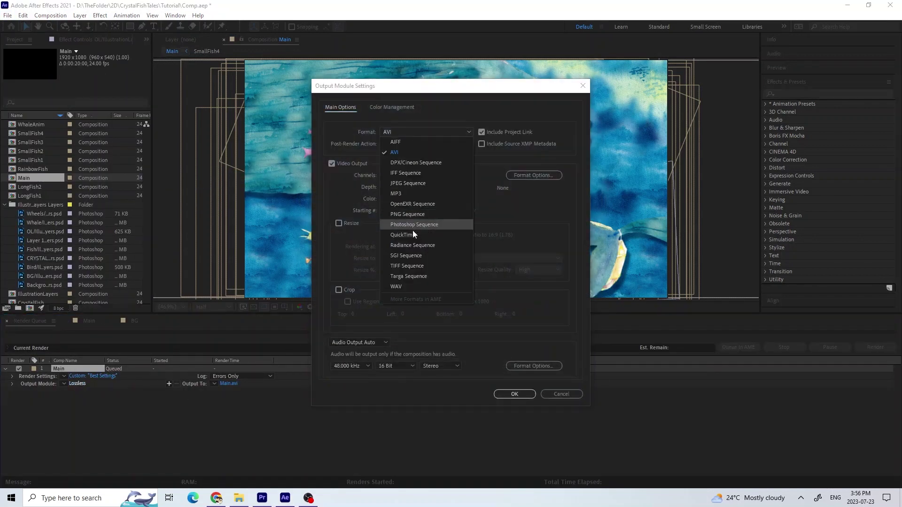
{"action": "left_click", "coordinate": [402, 235]}
{"action": "left_click", "coordinate": [516, 394]}
{"action": "left_click", "coordinate": [231, 383]}
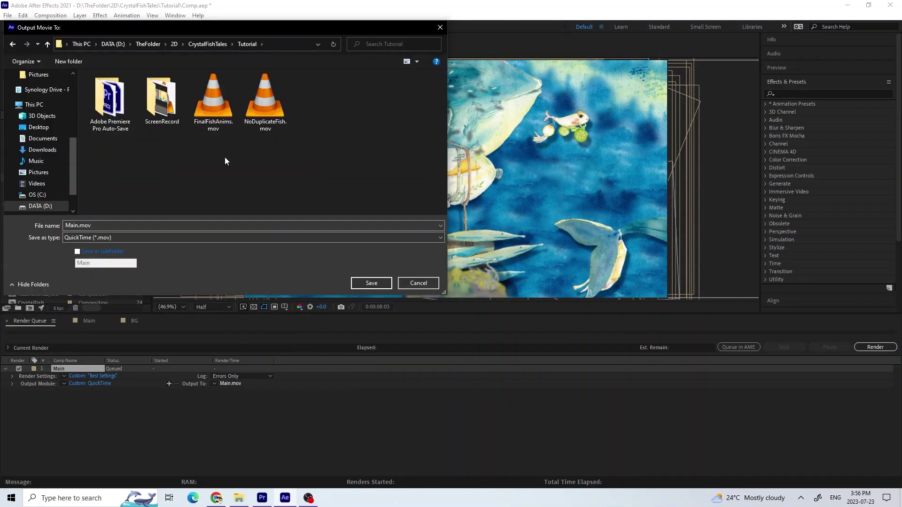
{"action": "type", "text": "Final"}
{"action": "left_click", "coordinate": [386, 279]}
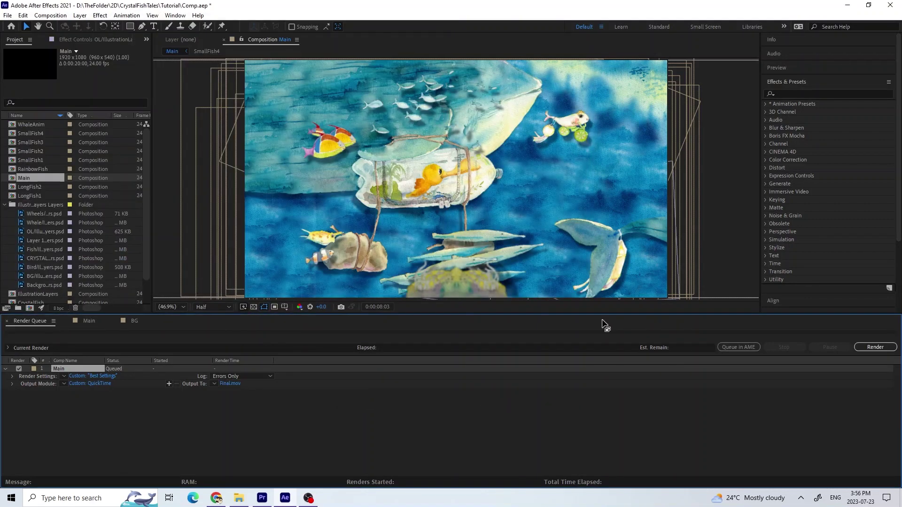